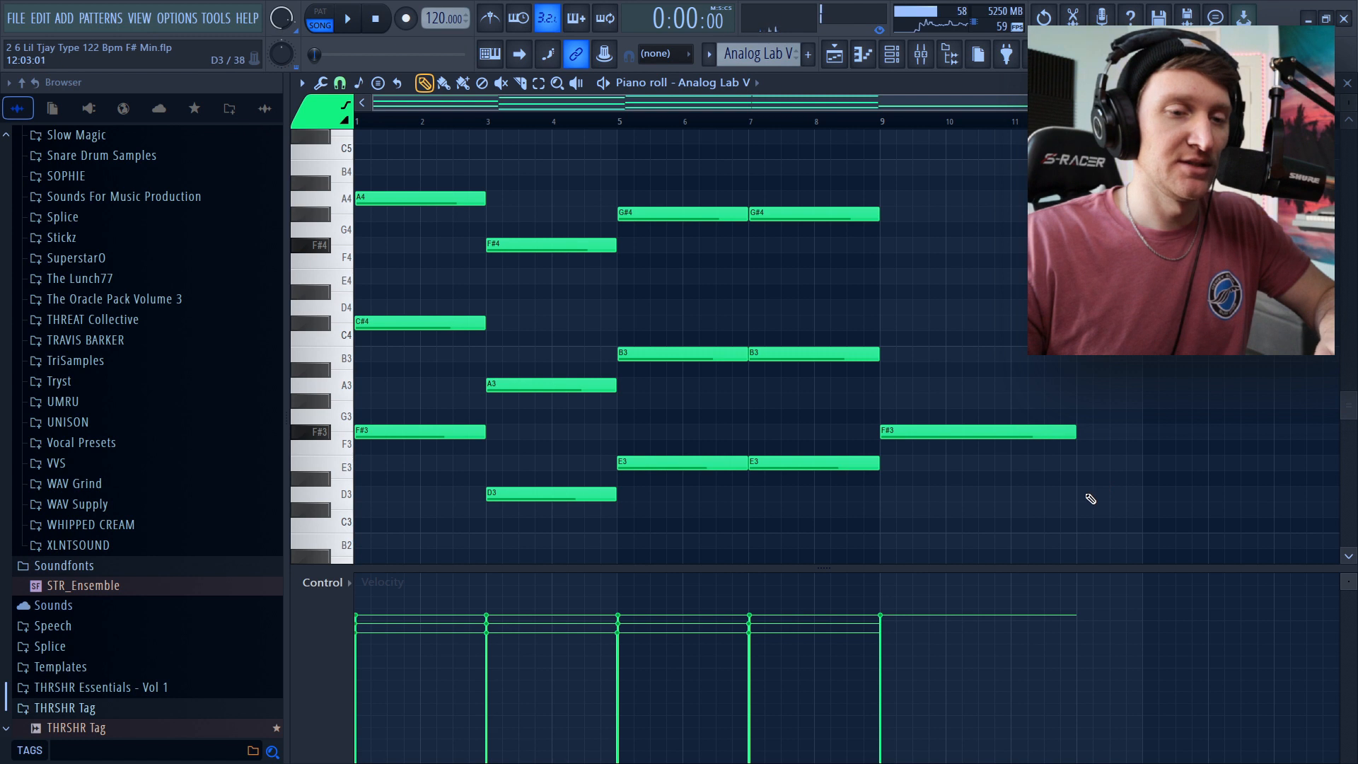
- Draw three-bar root notes D3 at bar 12 and E3 at bars 15 and 18, following the F#3 at bar 9
scroll(1200, 407, "right", 4)
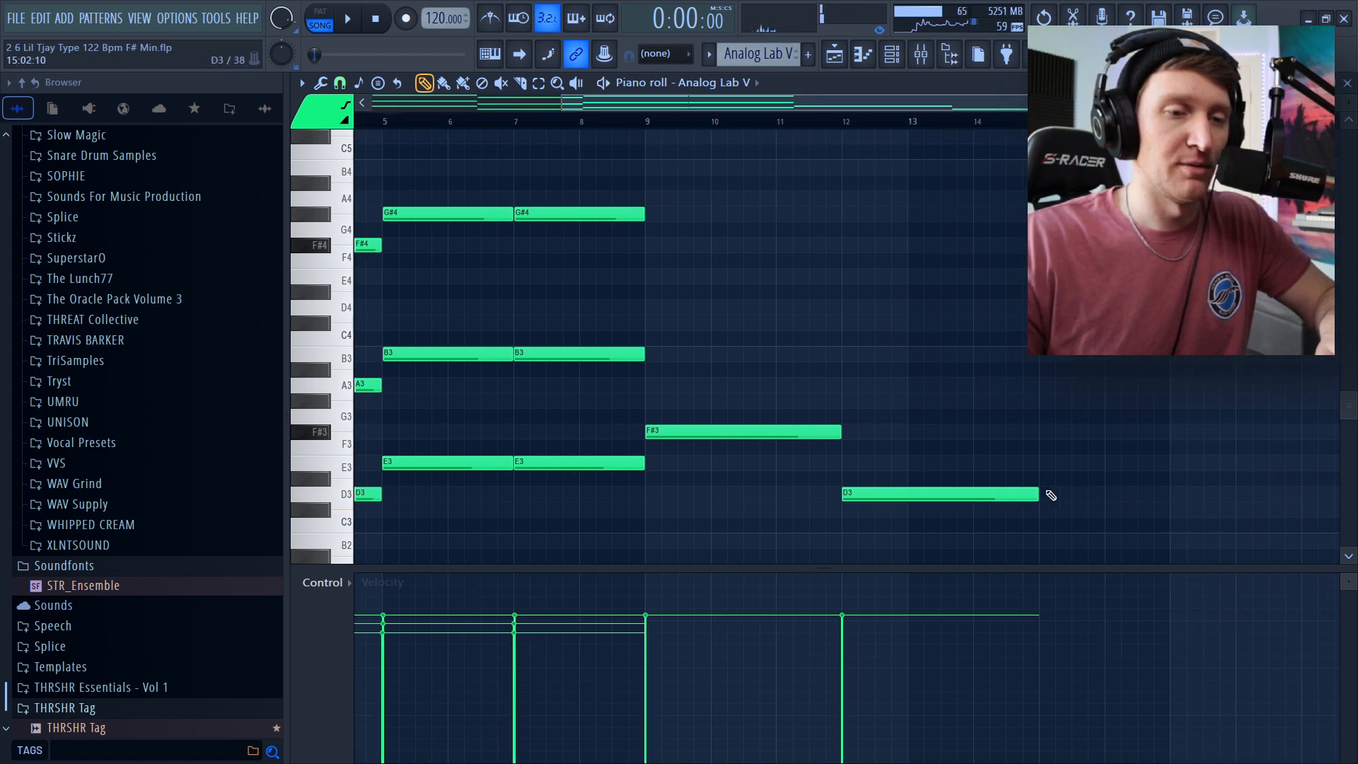
left_click(1052, 464)
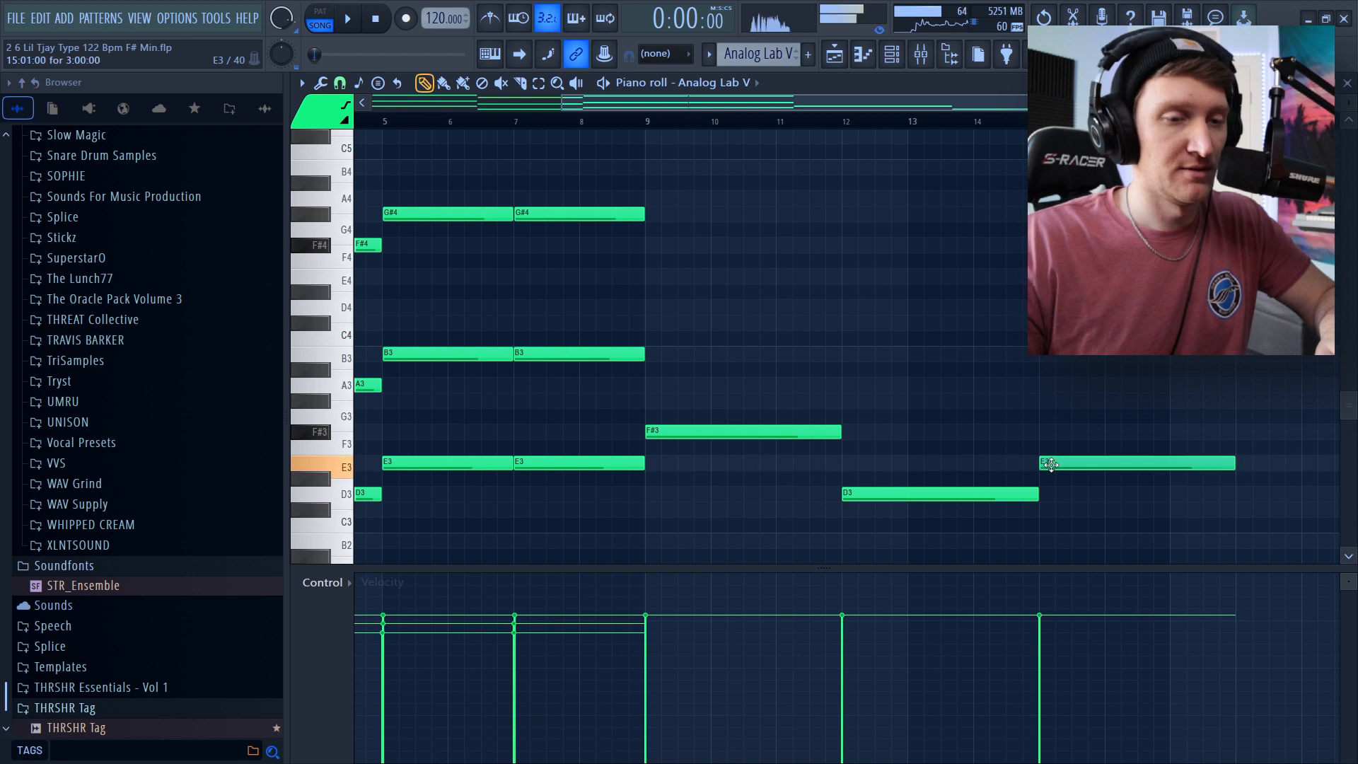
left_click(1244, 464)
scroll(1016, 257, "down", 2)
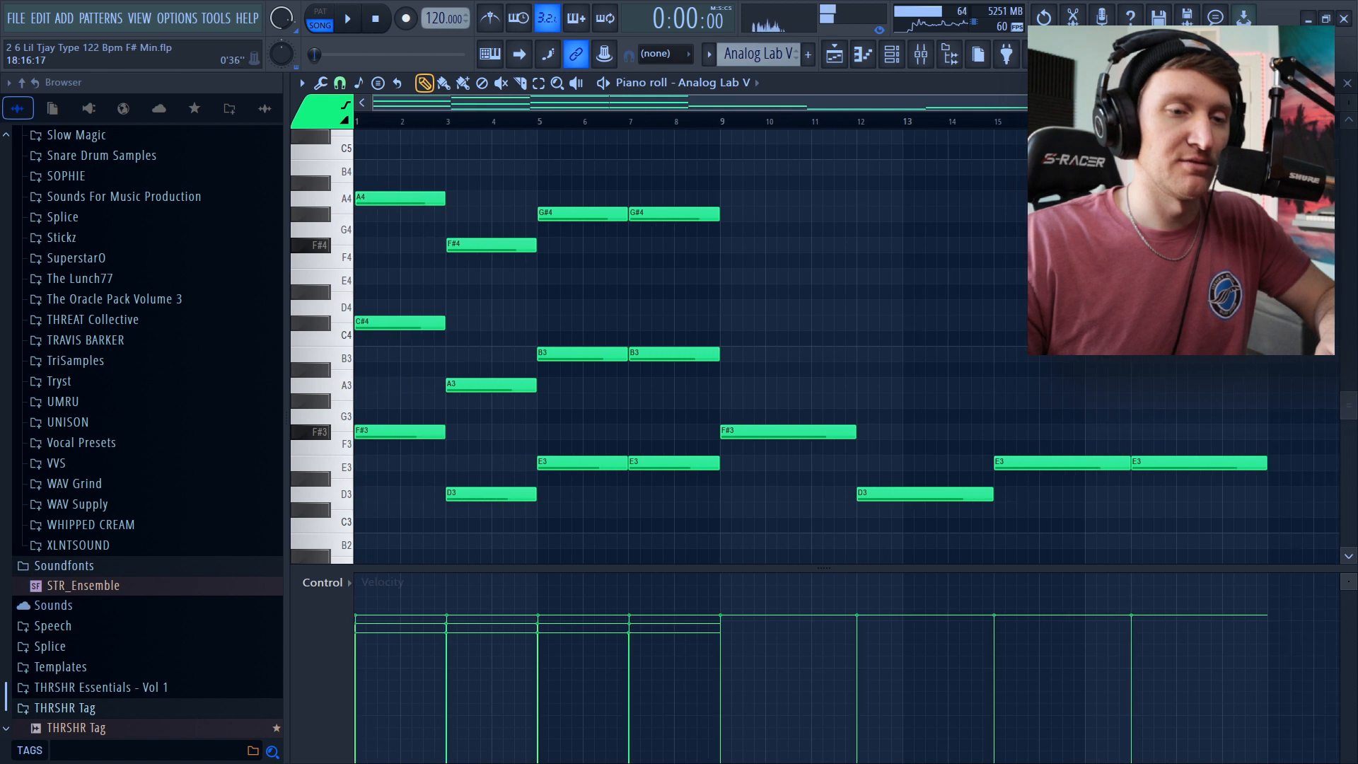
scroll(491, 122, "down", 1)
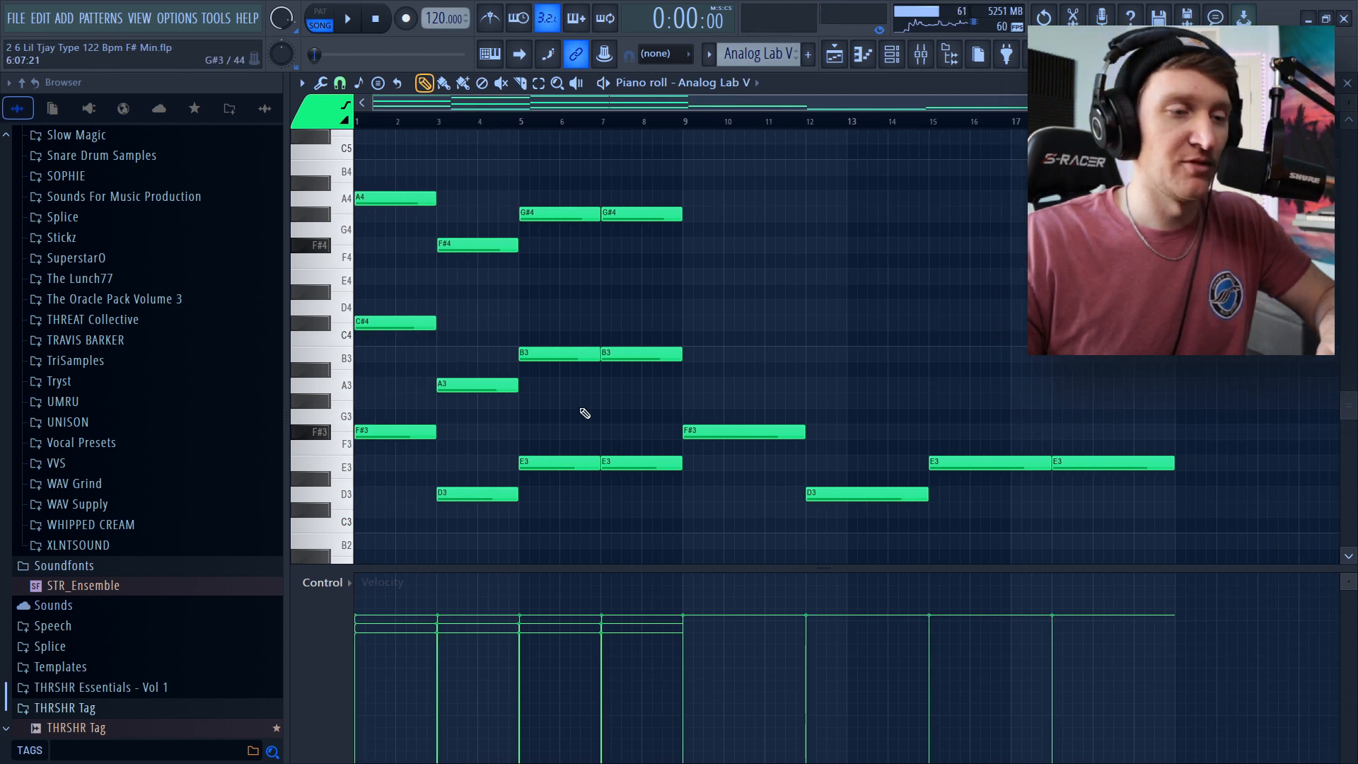
- Add A3 and C#4 above the F#3 root at bar 9 to form a three-note chord
left_click(693, 386)
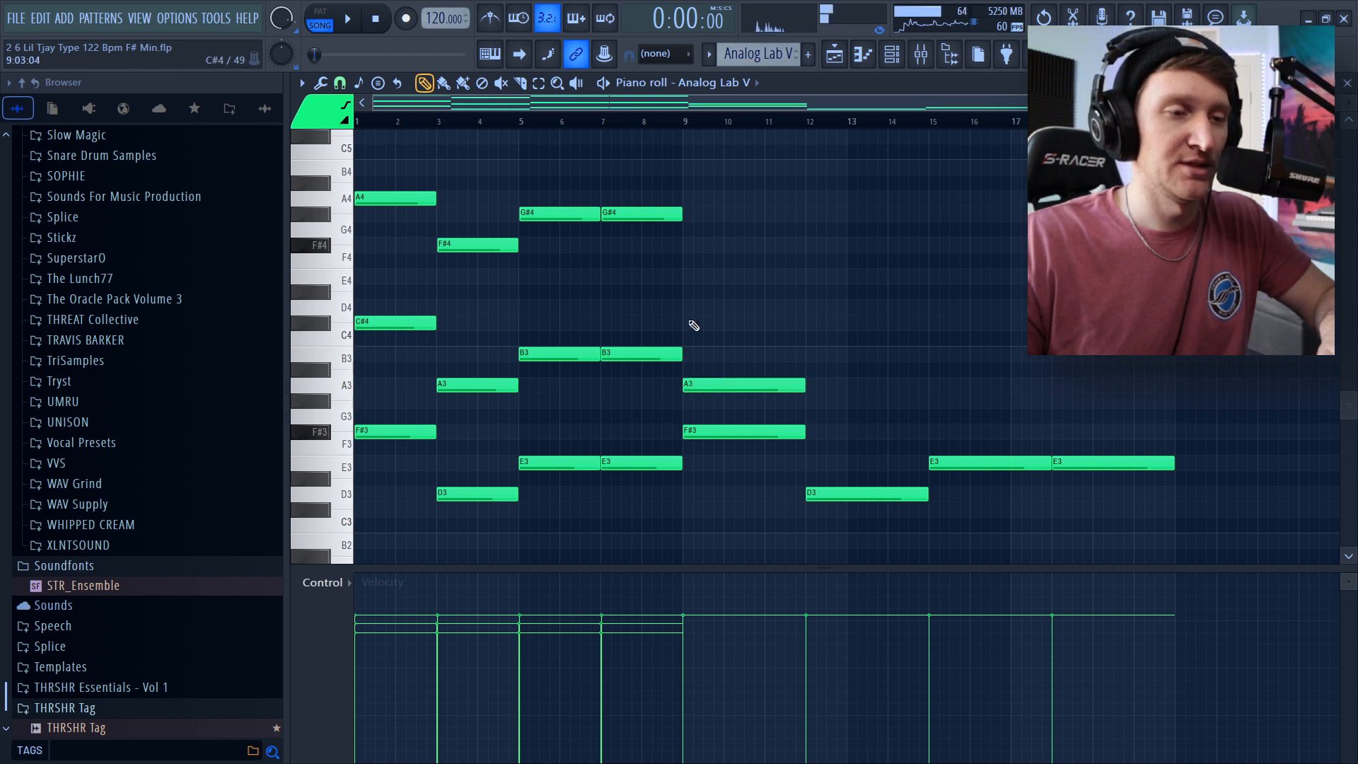
left_click(690, 323)
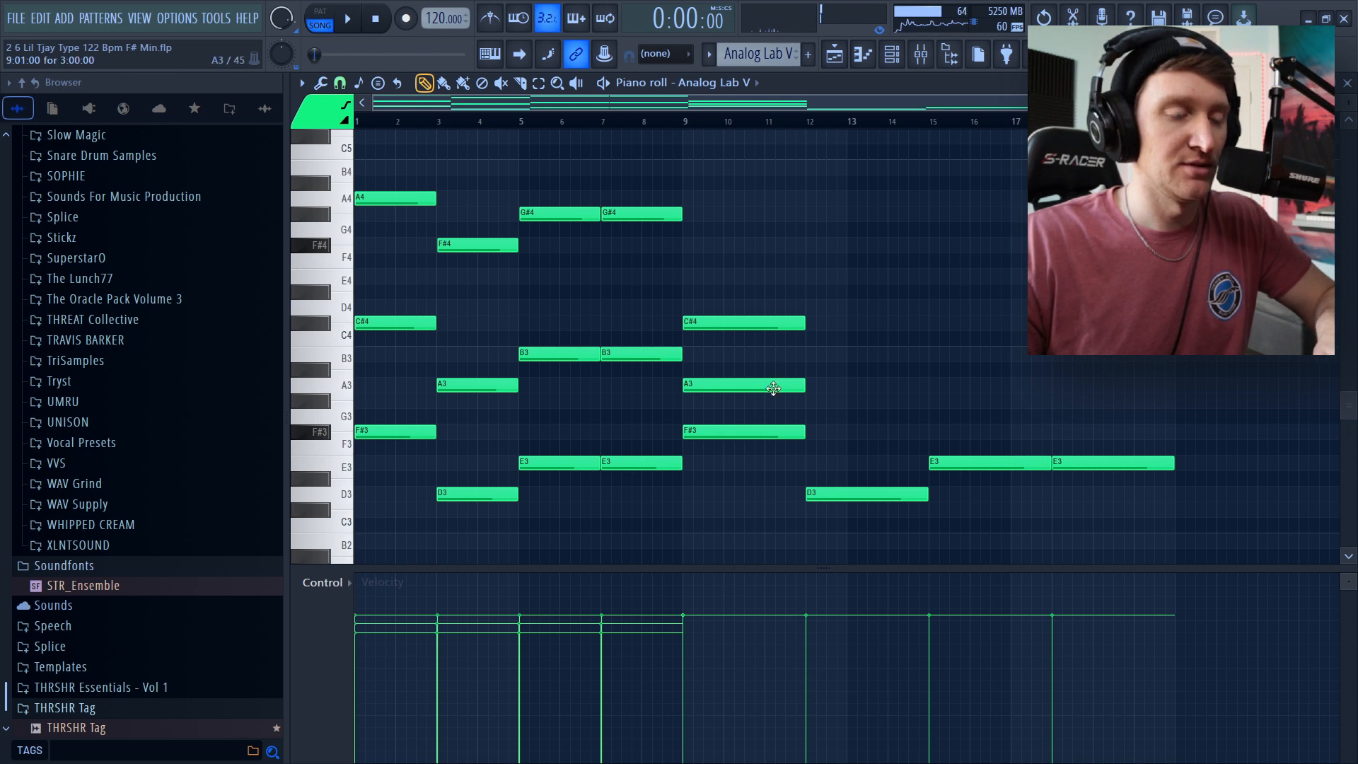
left_click_drag(745, 410, 745, 414)
left_click_drag(792, 328, 762, 383)
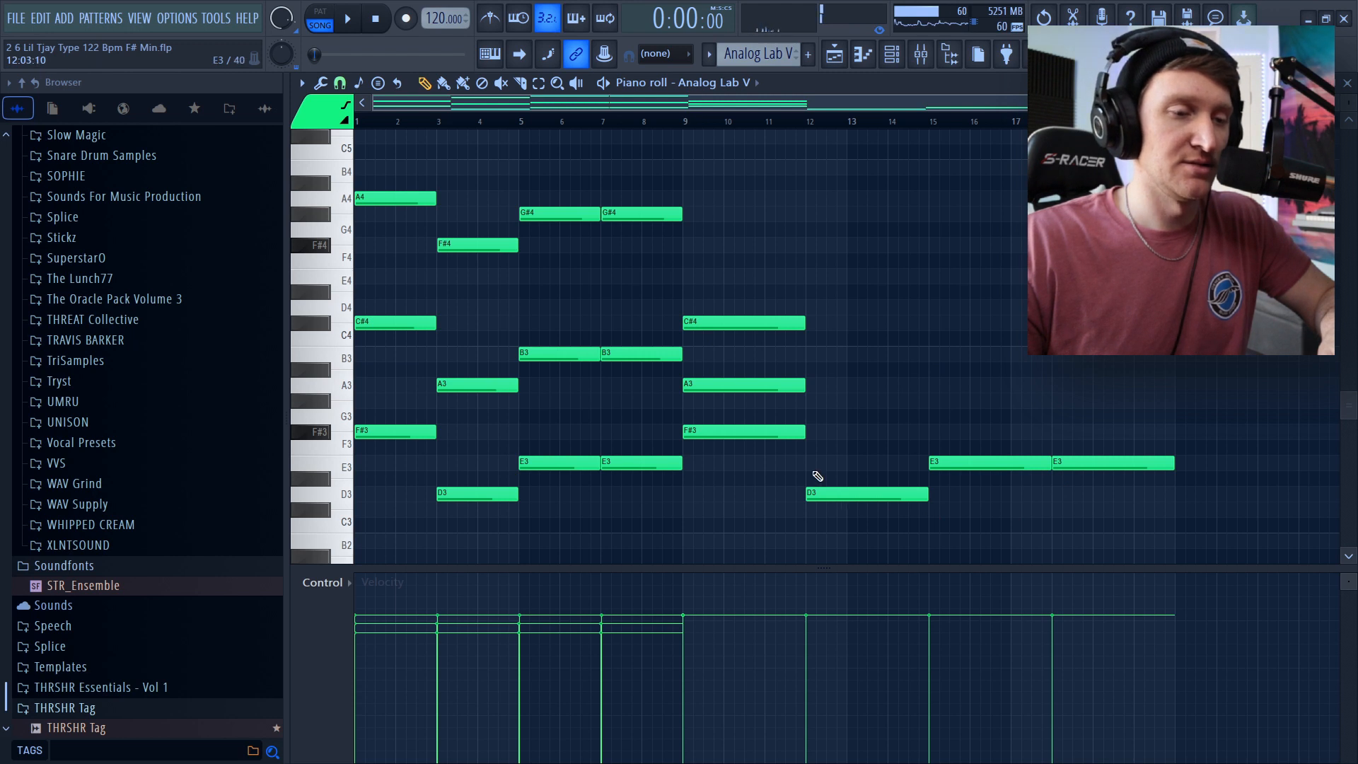
- Build the chord at bar 12 by adding F#3 and A3 above its D3 root
left_click(813, 435)
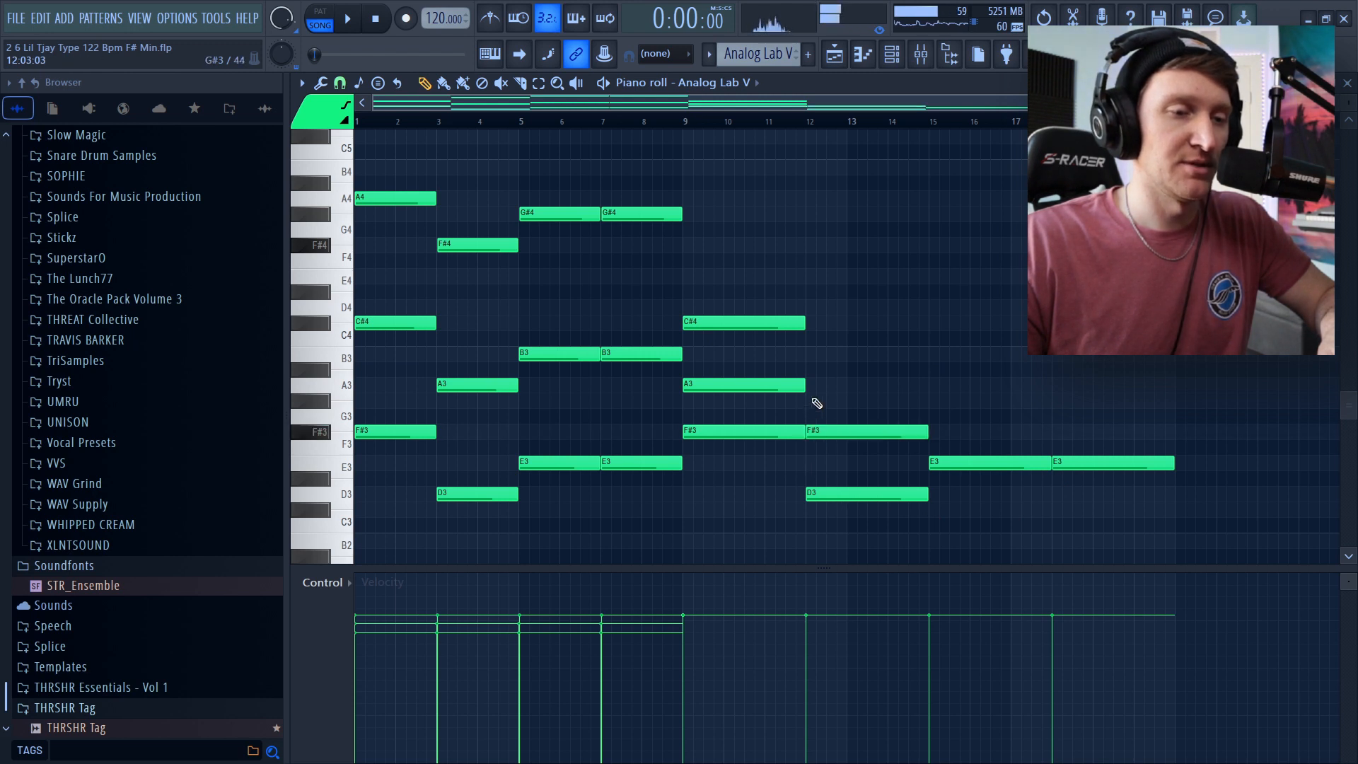
left_click(814, 389)
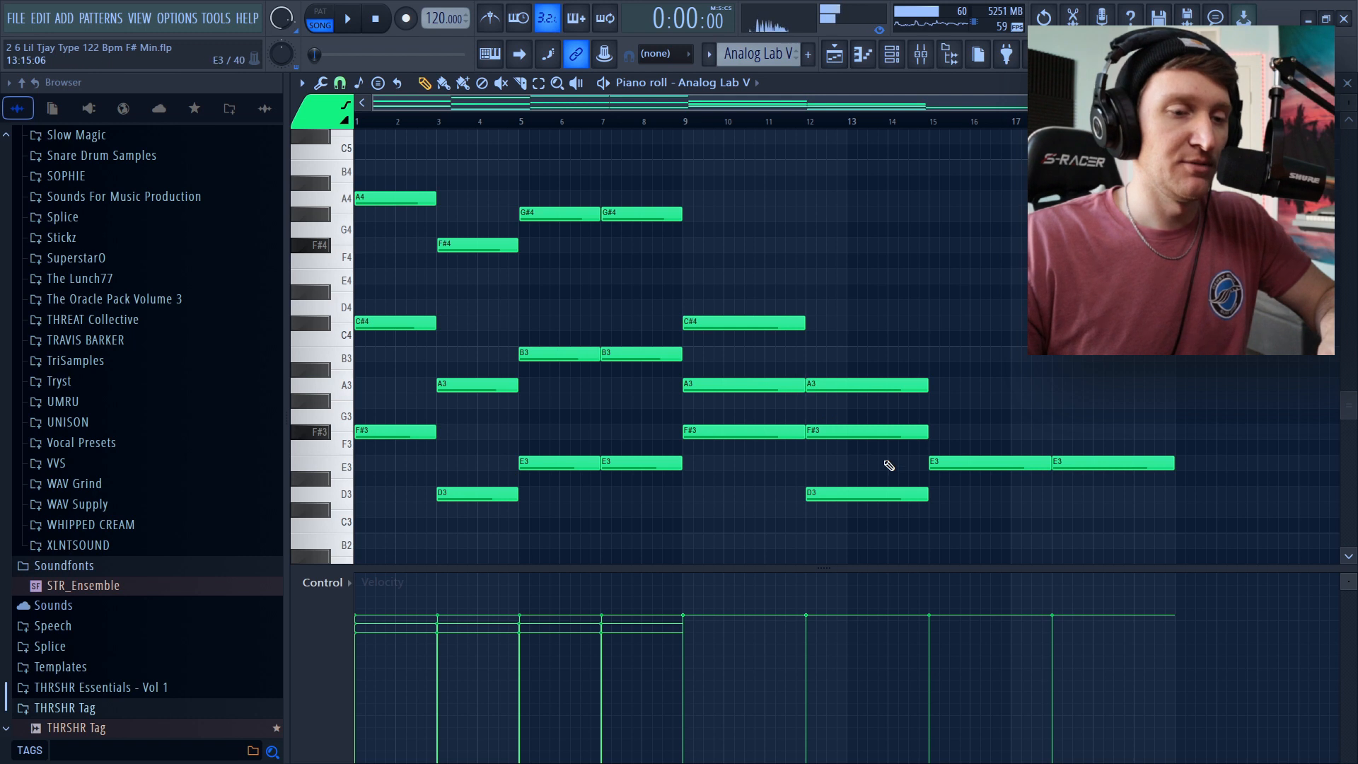
left_click_drag(901, 442, 814, 492)
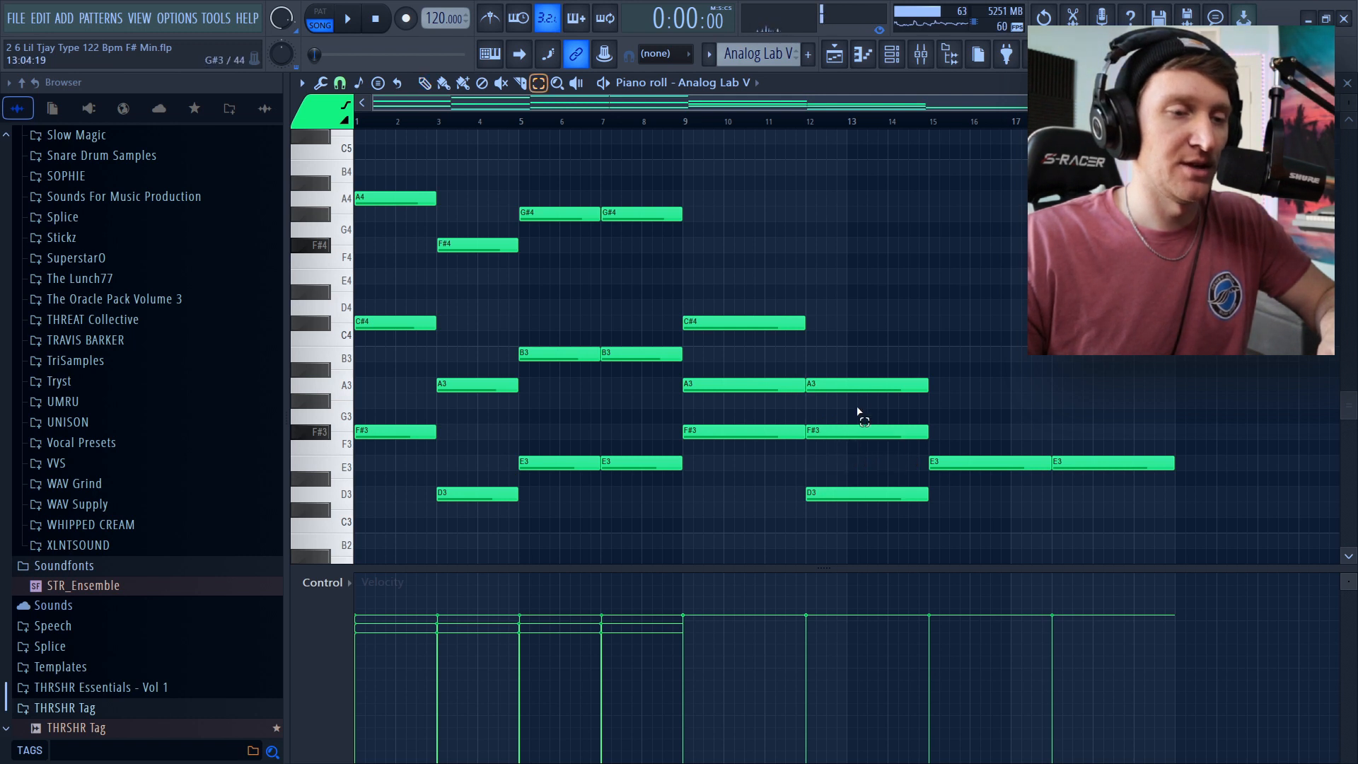
- Complete the chord at bar 15 by adding G#3 and B3 above its E3 root
left_click(978, 476)
right_click(978, 476)
left_click(957, 400)
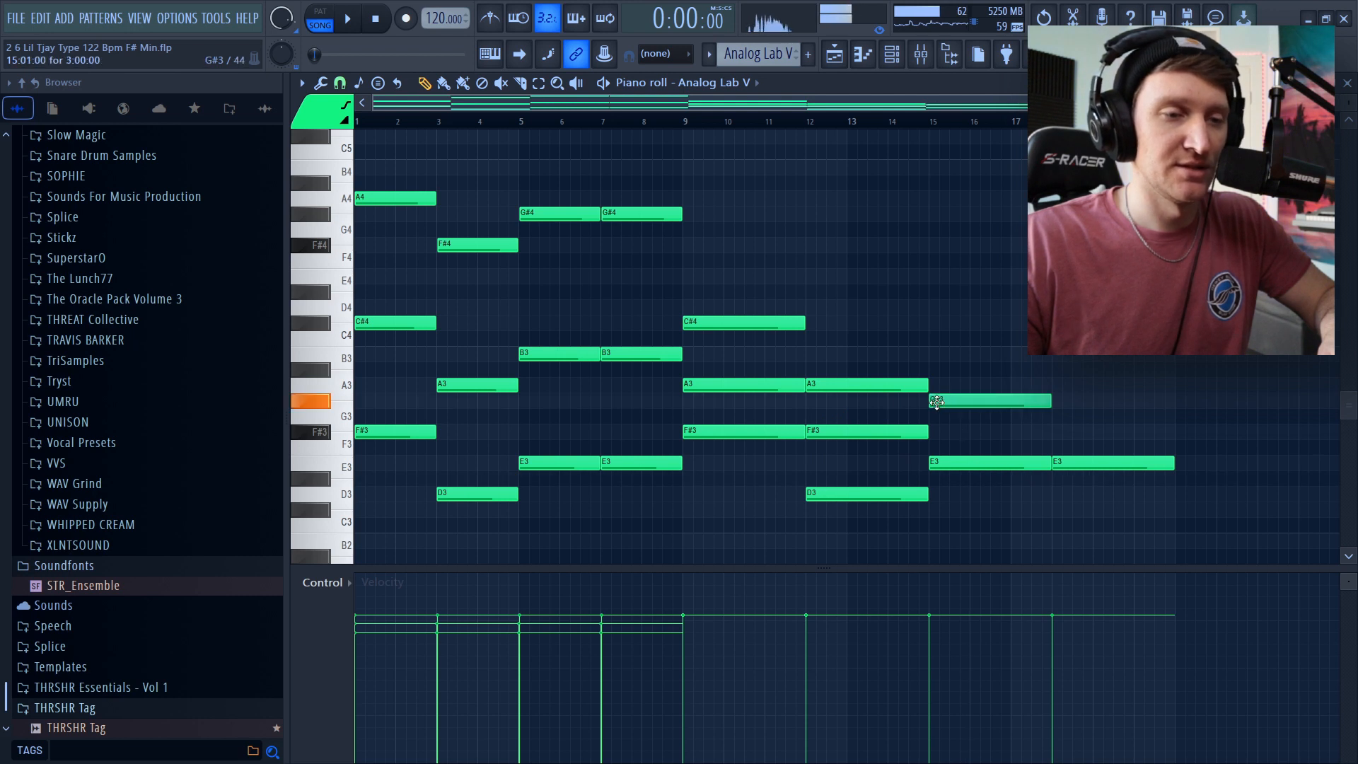
left_click(936, 356)
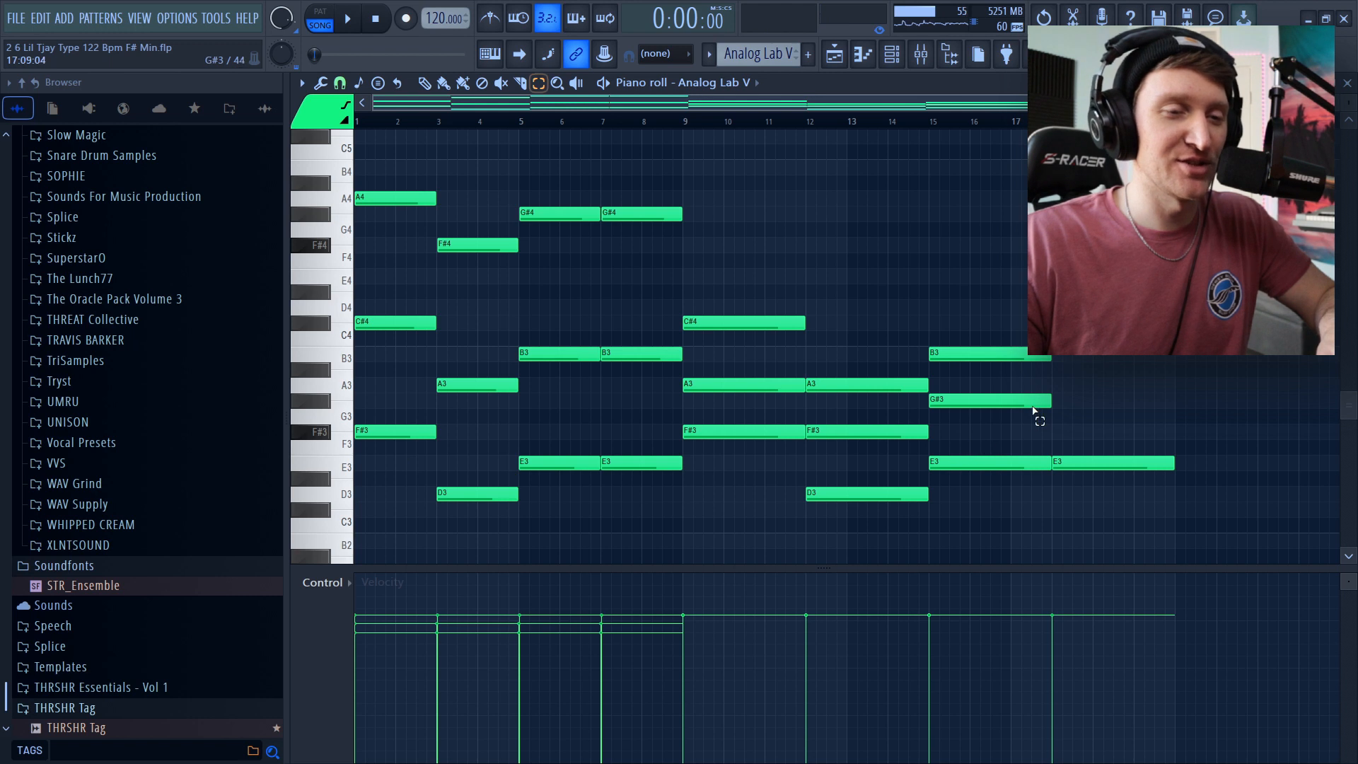
- Select the G#3 and B3 notes at bar 15 and duplicate them onto the E3 root at bar 18
left_click_drag(993, 426, 968, 444)
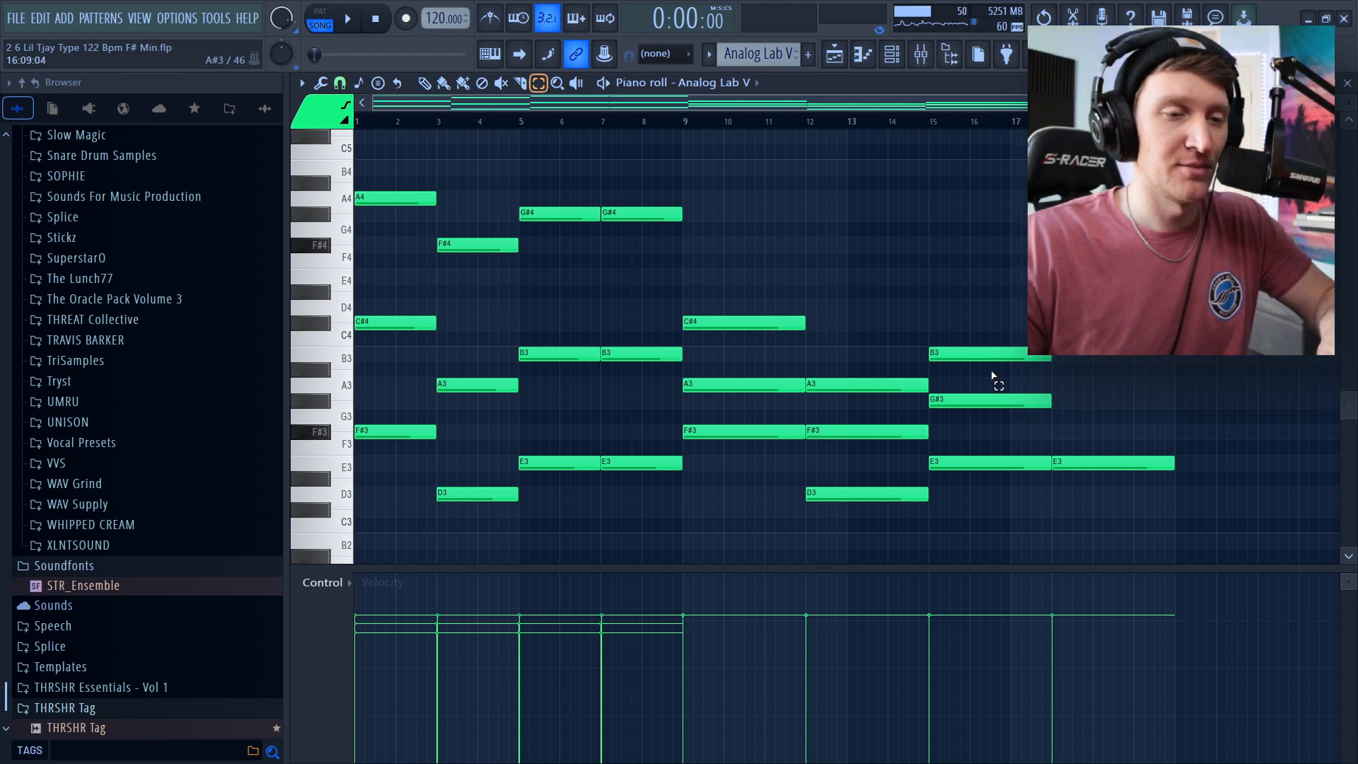
left_click_drag(994, 346, 1004, 432)
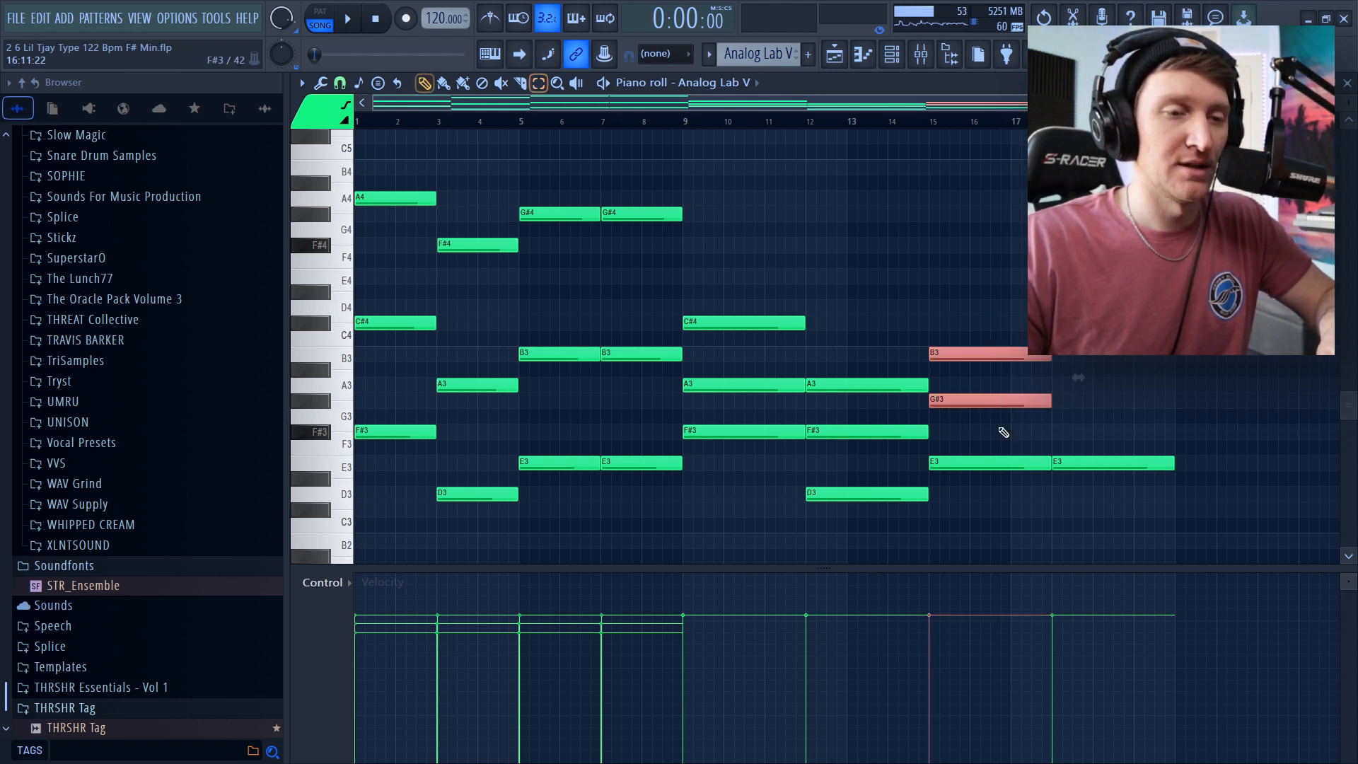
key("ctrl+b")
key("ctrl+d")
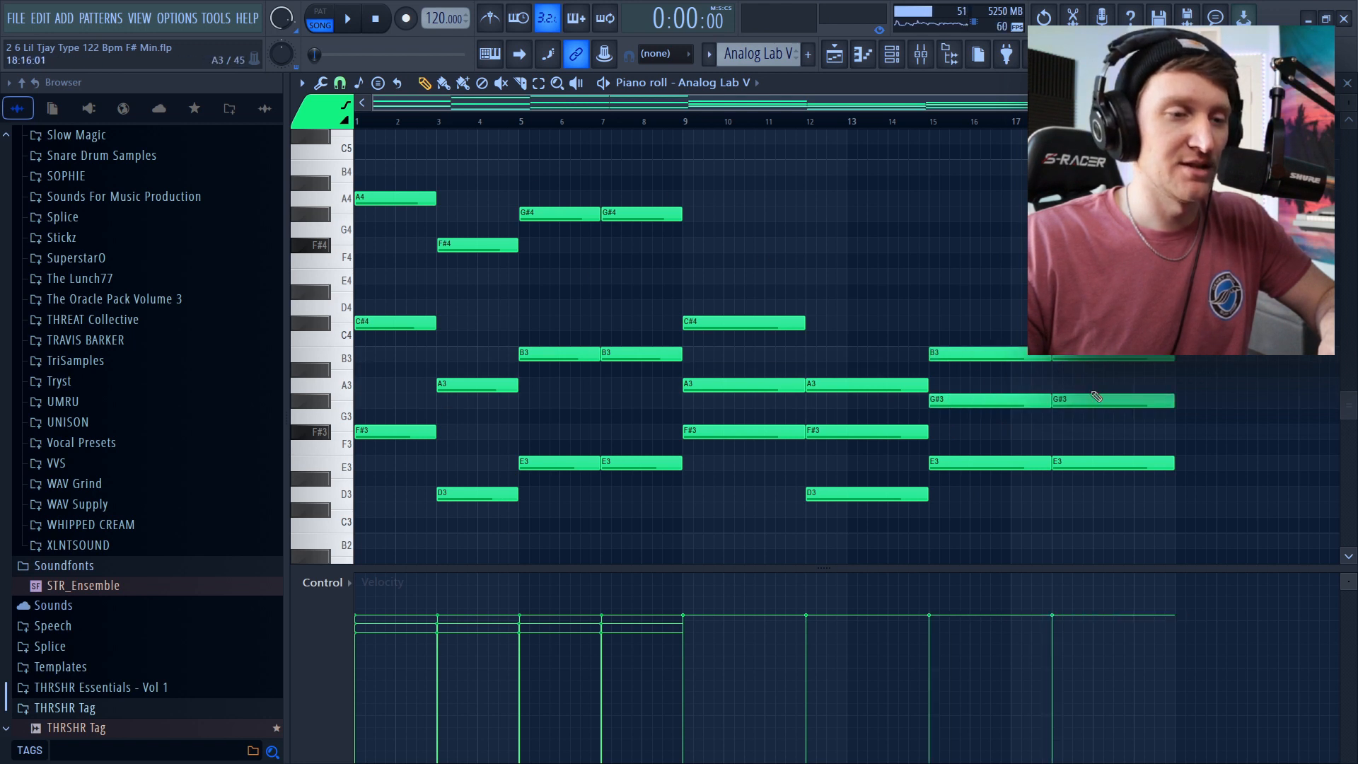
- Raise the middle notes of the four chords from bar 9 onward (A3, F#3 and both G#3) by one octave
left_click(772, 384)
left_click(873, 434, "shift")
left_click(990, 400, "shift")
left_click(1111, 400, "shift")
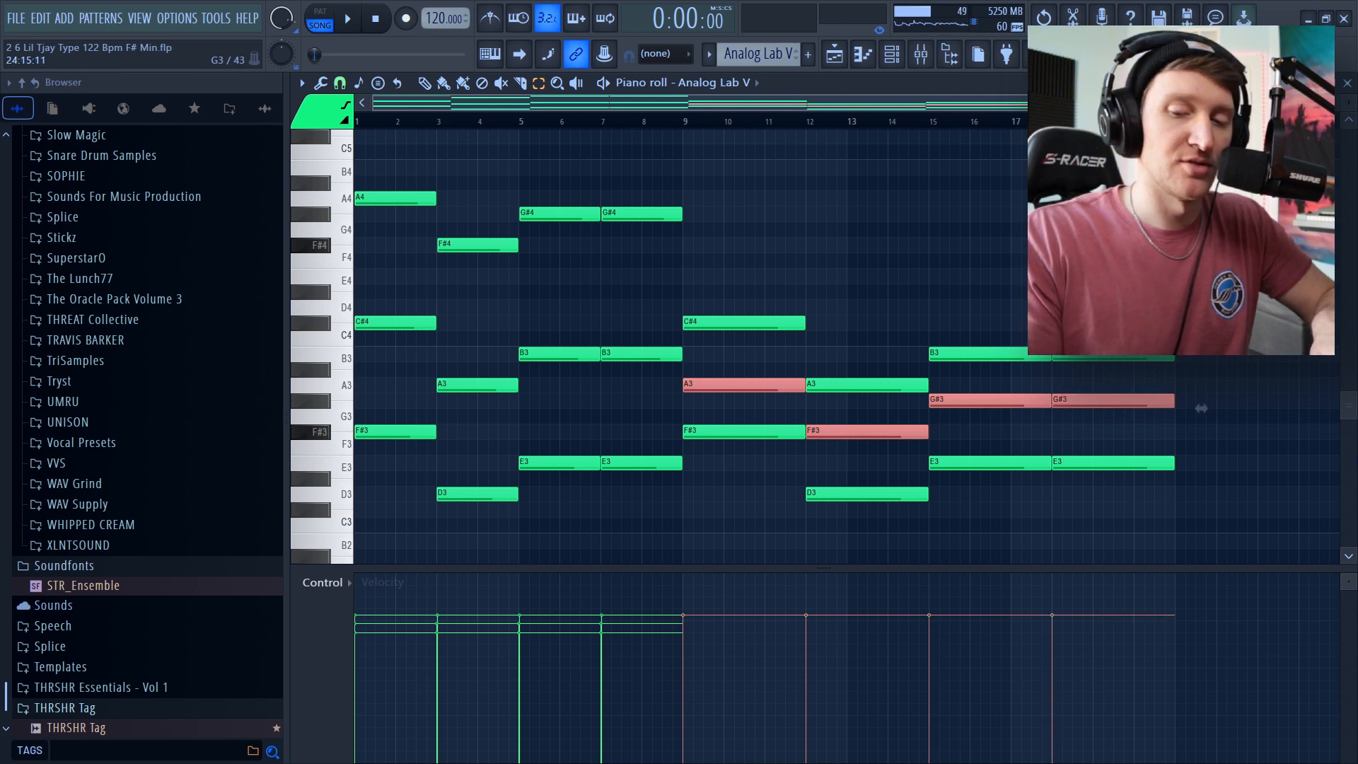
key("ctrl+Up")
key("ctrl+d")
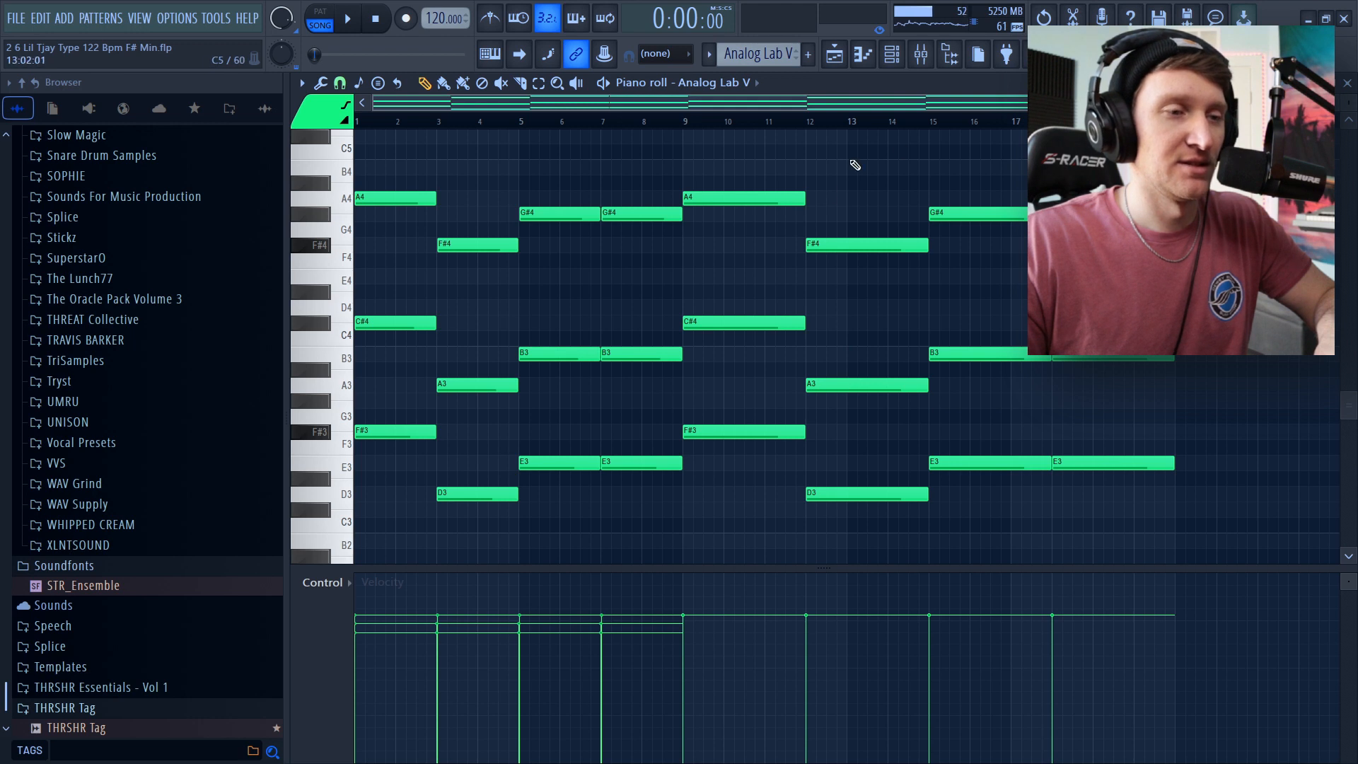
- Select the four chords from bar 9 onward and shorten each to two bars, so they end at bar 17
left_click_drag(1249, 491, 770, 168)
left_click_drag(1194, 359, 1042, 395)
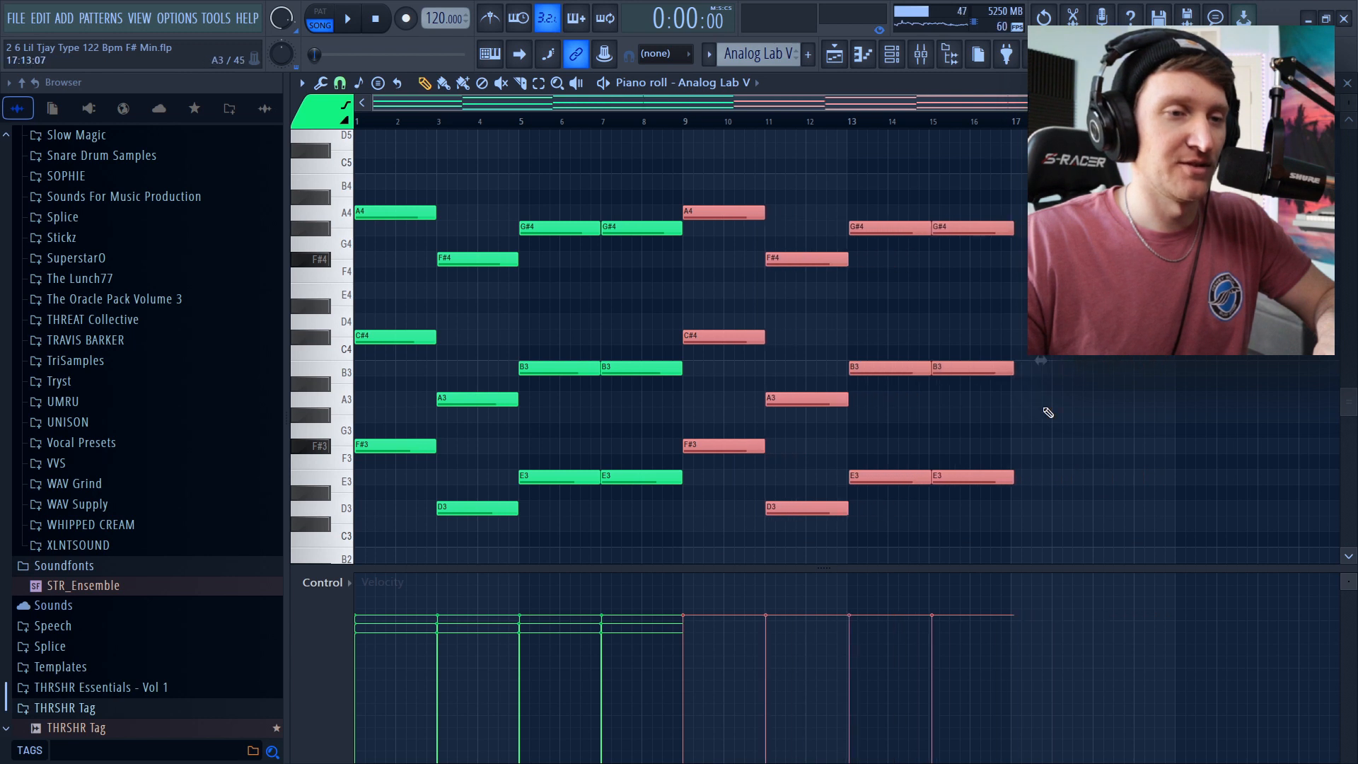
key("ctrl+d")
- Delete the second set of chords from bar 9 onward, keeping the original progression in bars 1 to 8
scroll(758, 112, "up", 3)
scroll(750, 130, "down", 3)
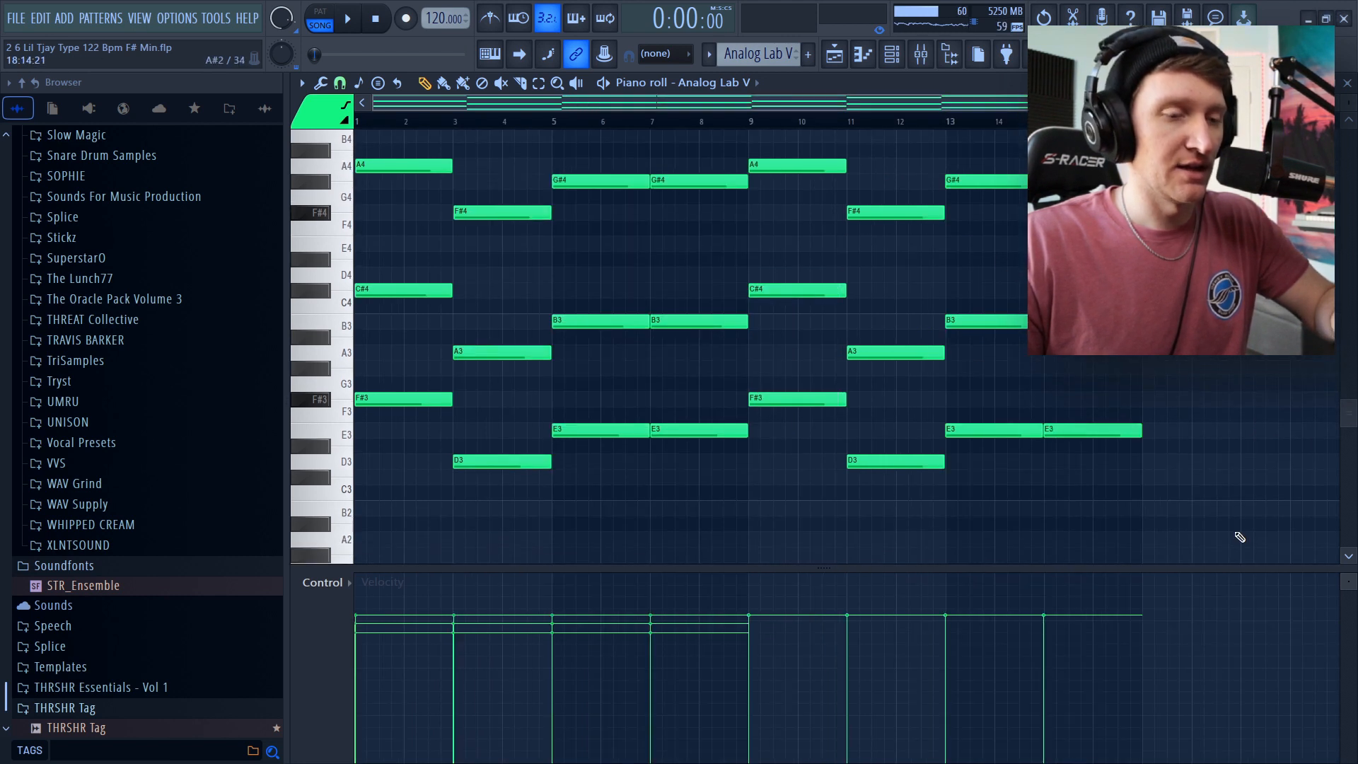
key("e")
left_click_drag(1216, 506, 860, 117)
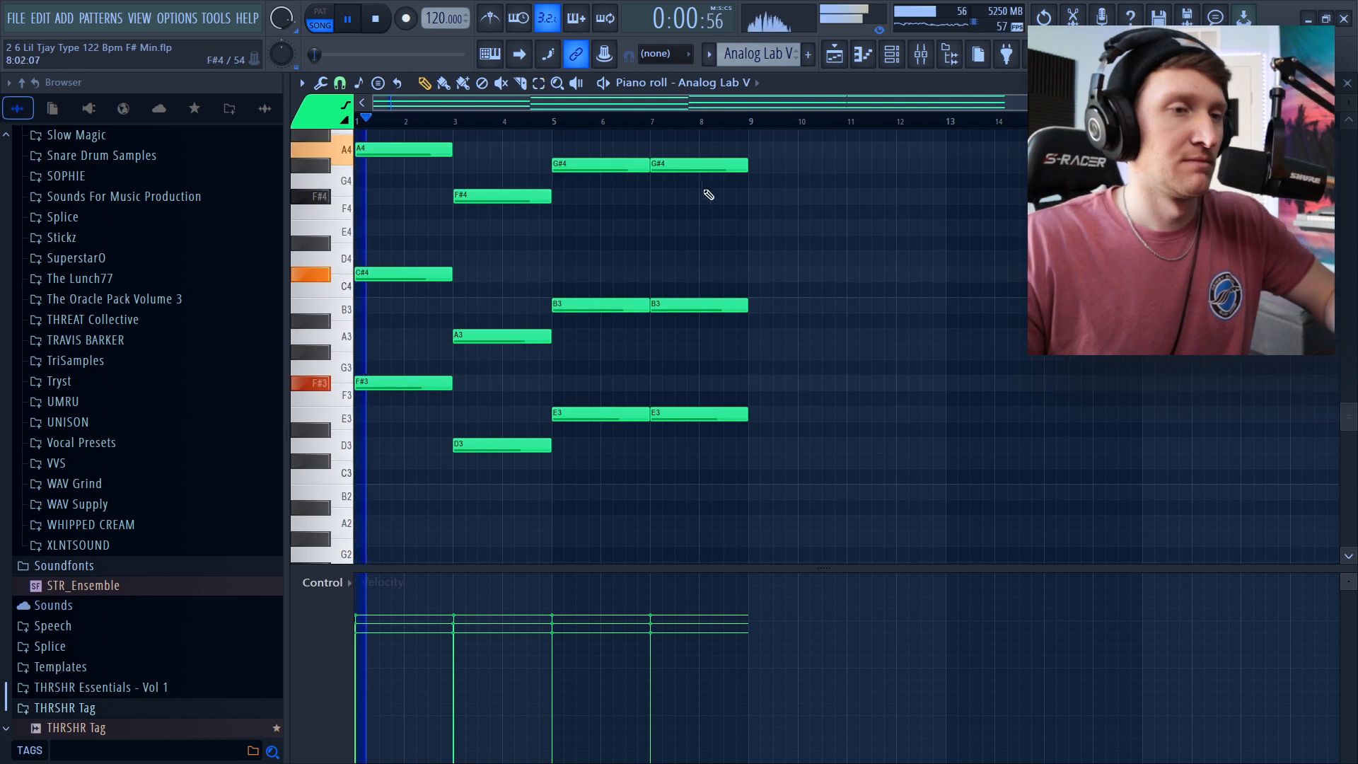
- Listen to the chord progression and open the notes of the Analog Lab V #2 pattern
scroll(842, 276, "up", 2)
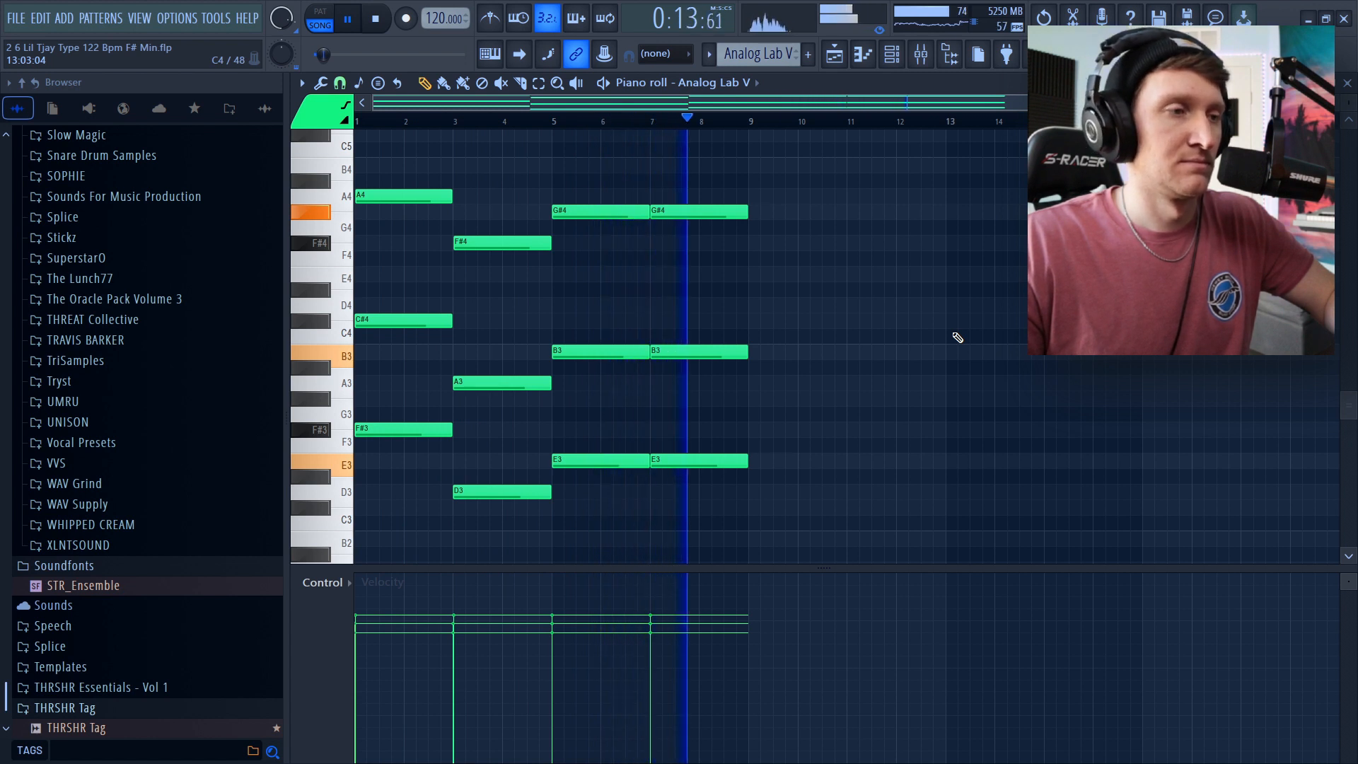
key("space")
left_click(835, 53)
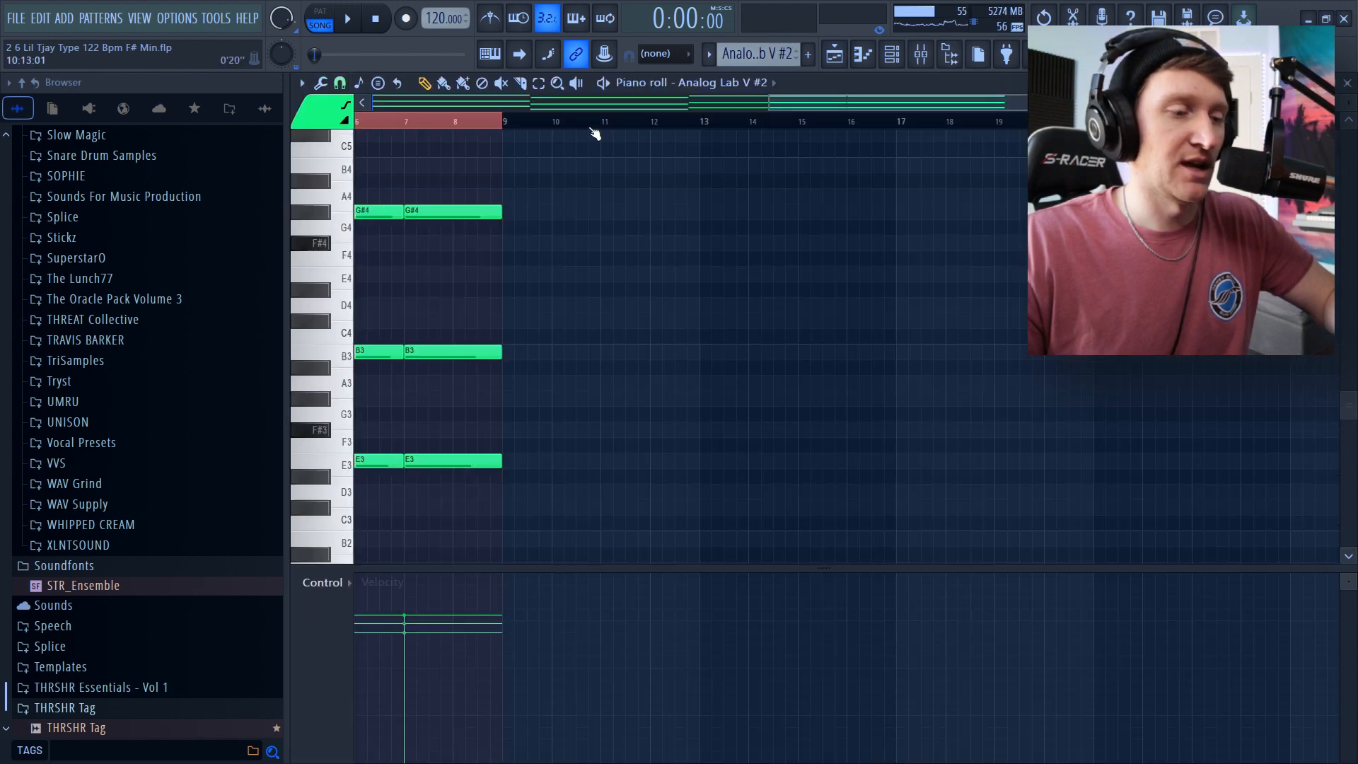
scroll(598, 129, "down", 5)
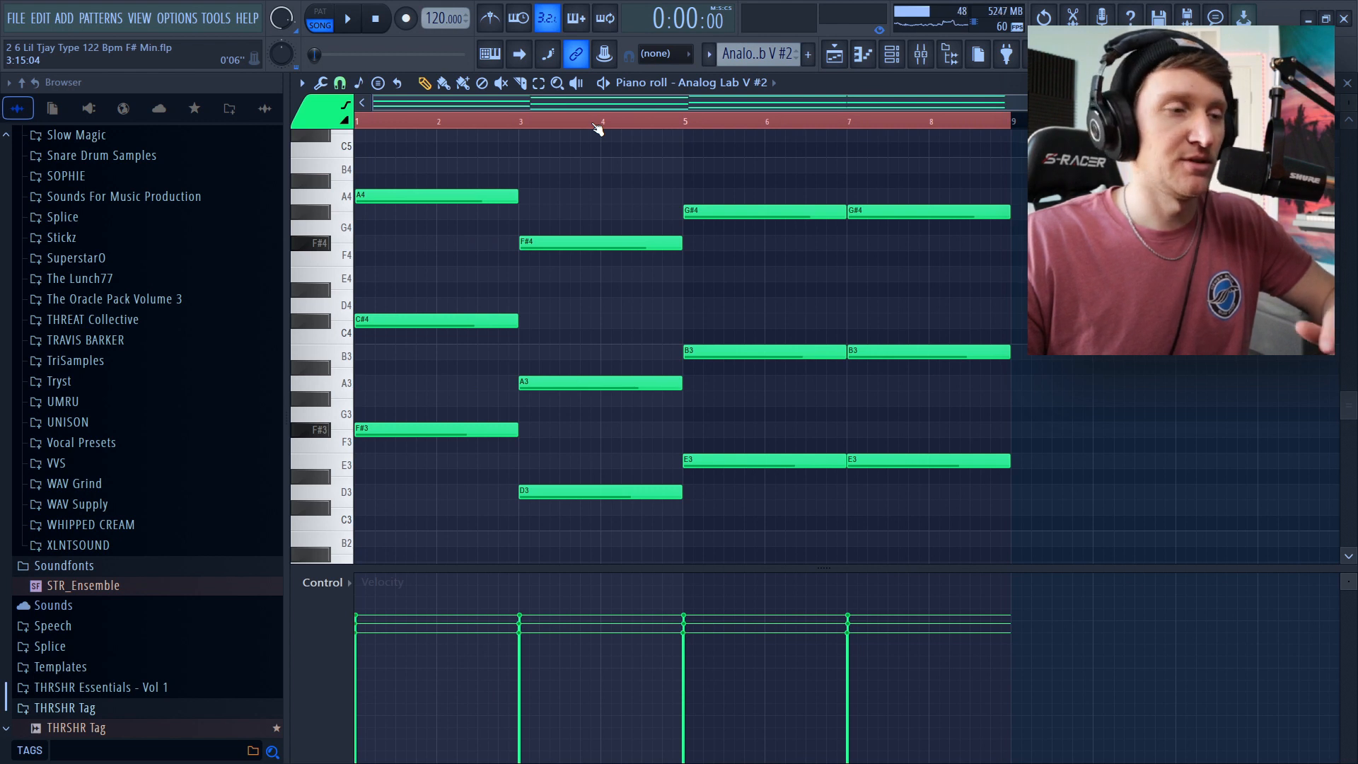
- In the playlist, solo Track 4 and unmute Tracks 3, 2 and 1 alongside it
key("F5")
left_click(514, 320, "ctrl")
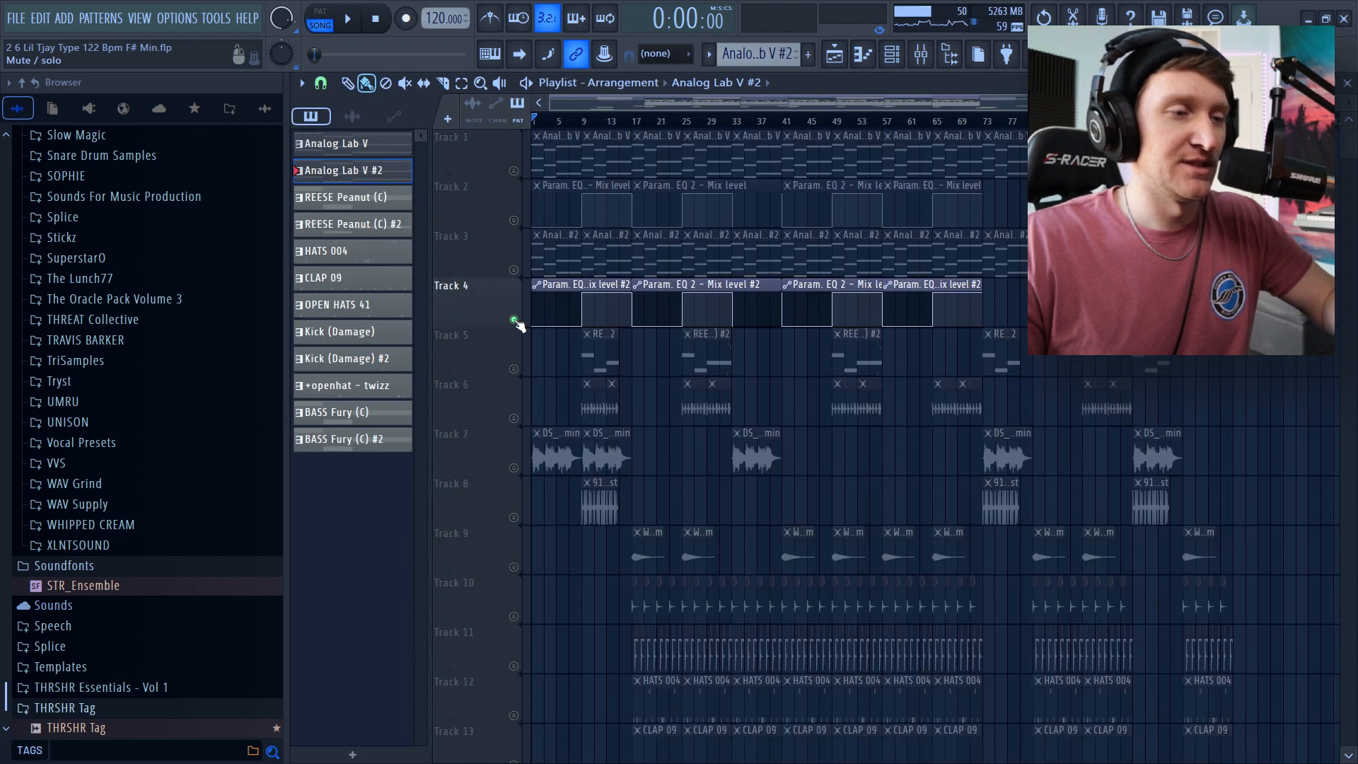
left_click(513, 271)
left_click(514, 220)
left_click(514, 171)
scroll(676, 100, "up", 4)
left_click_drag(678, 100, 579, 96)
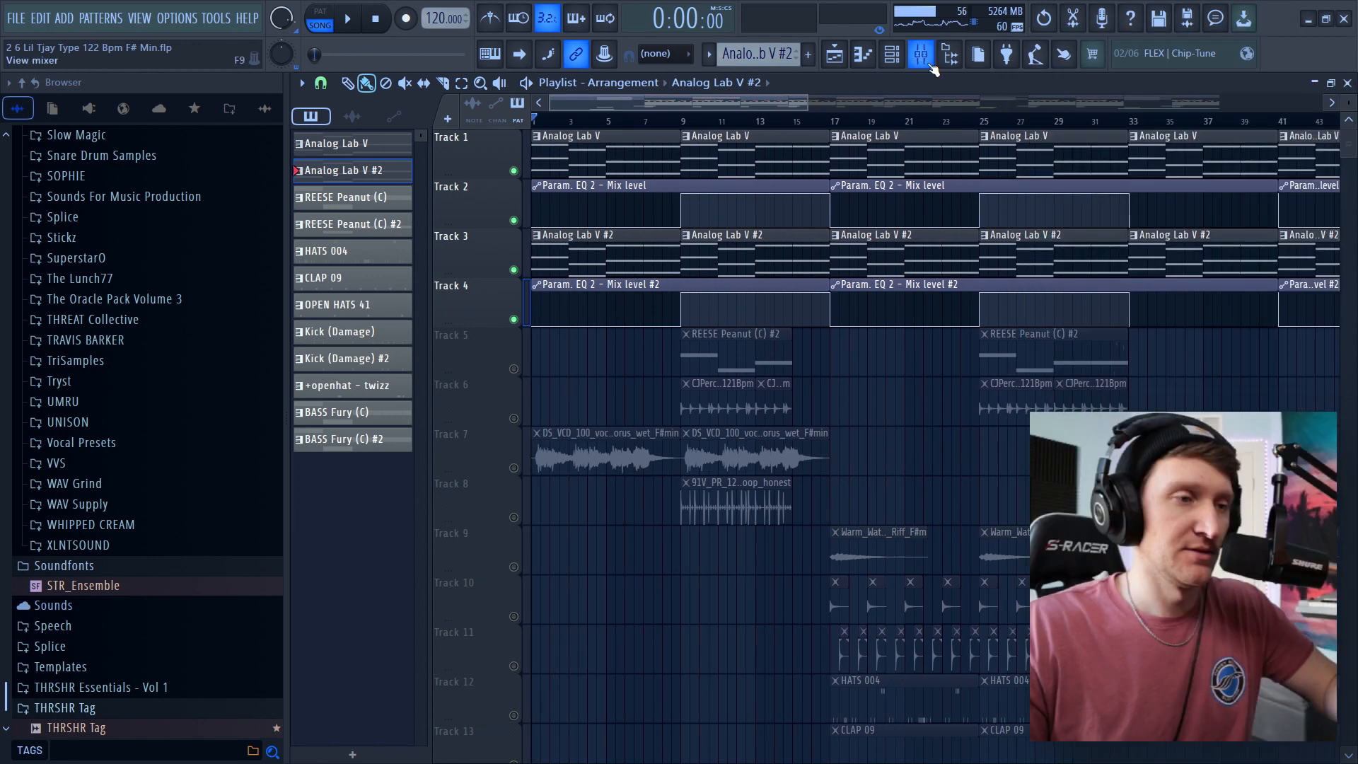
- Examine the Fruity parametric EQ 2 settings on the Main Piano mixer track
key("F9")
left_click(397, 258)
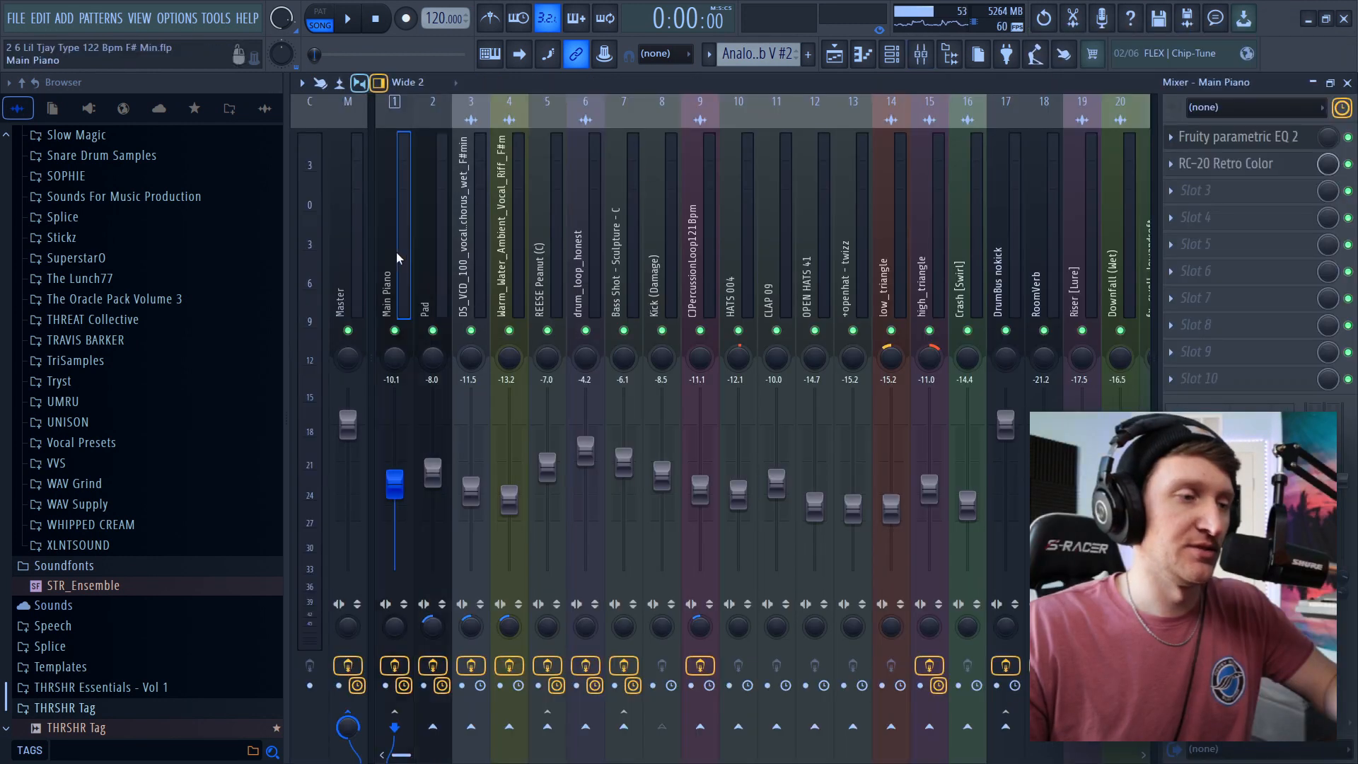
left_click(1295, 148)
left_click(1265, 143)
left_click(1265, 143)
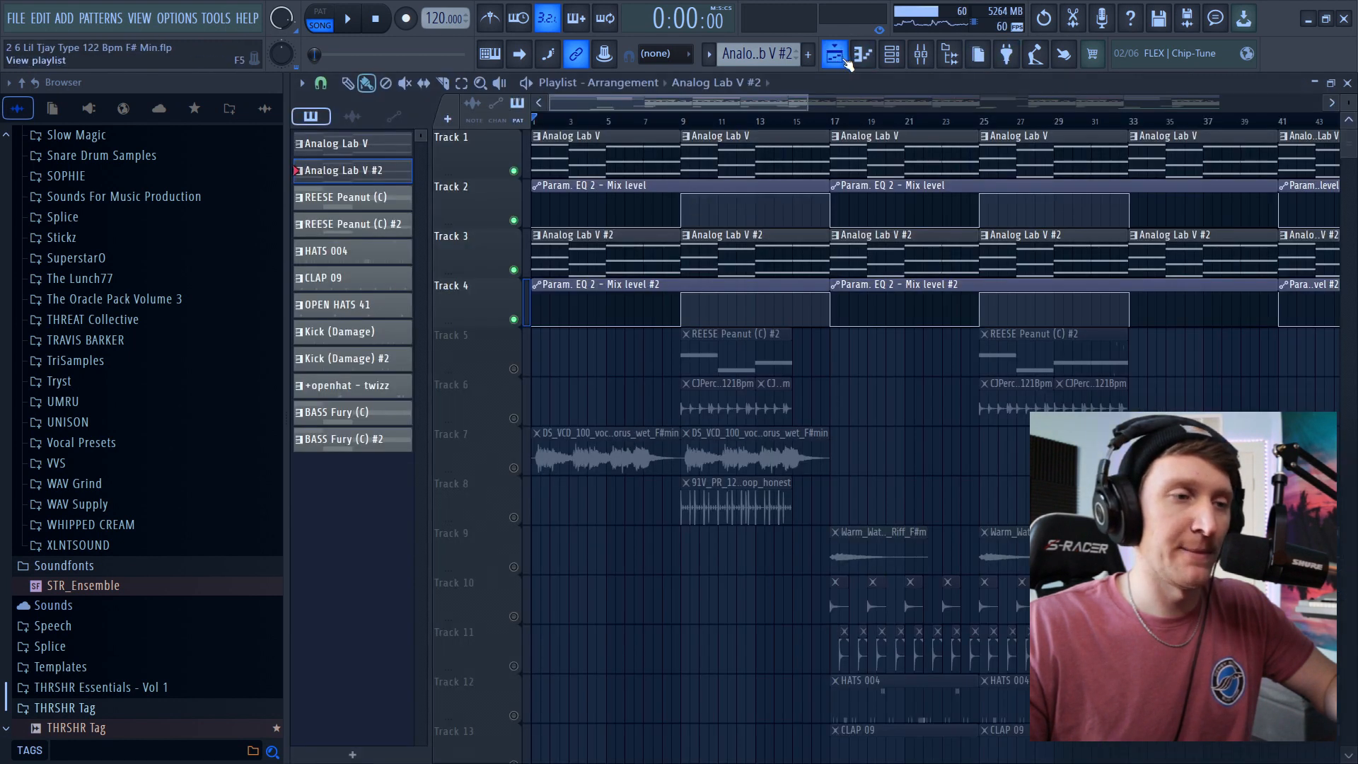
- Review the EQ mix level automation in the playlist and open RC-20 Retro Color on the Main Piano mixer track
left_click(834, 54)
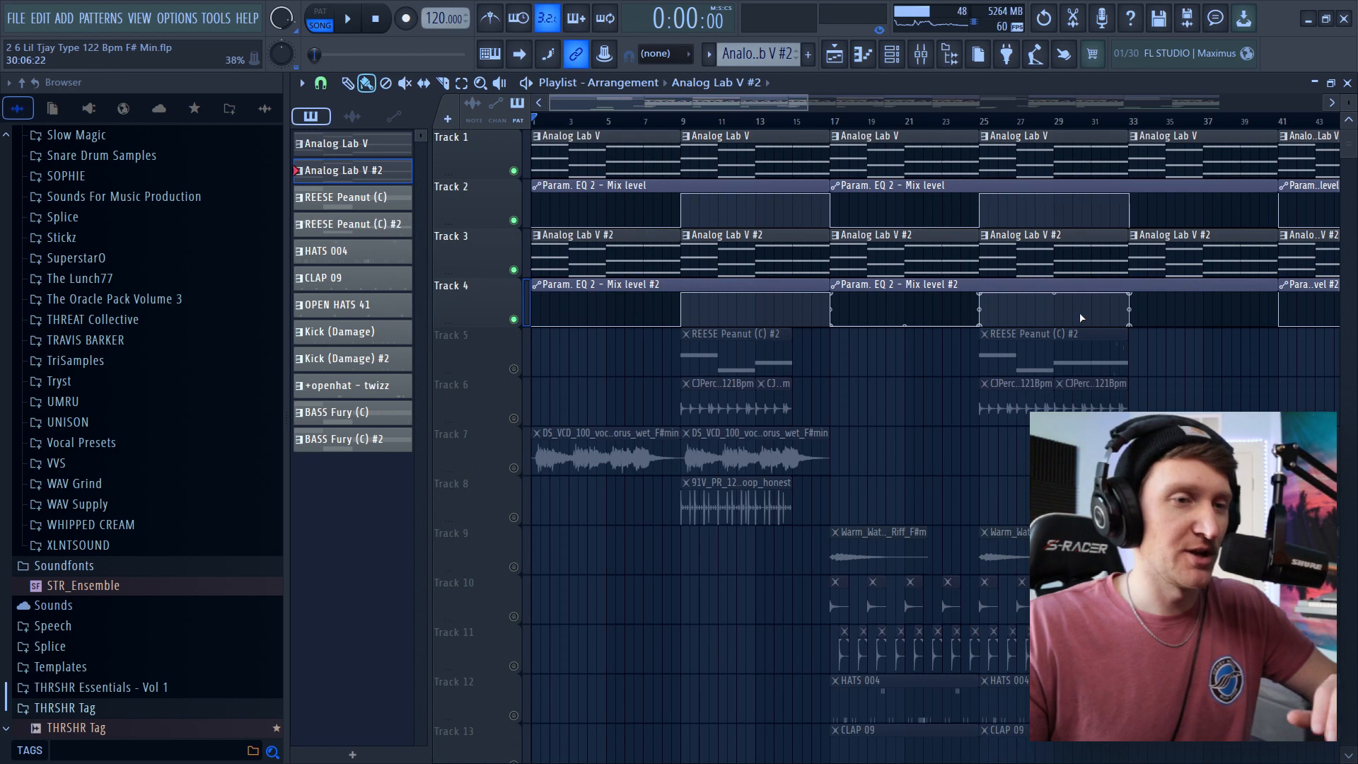
key("F9")
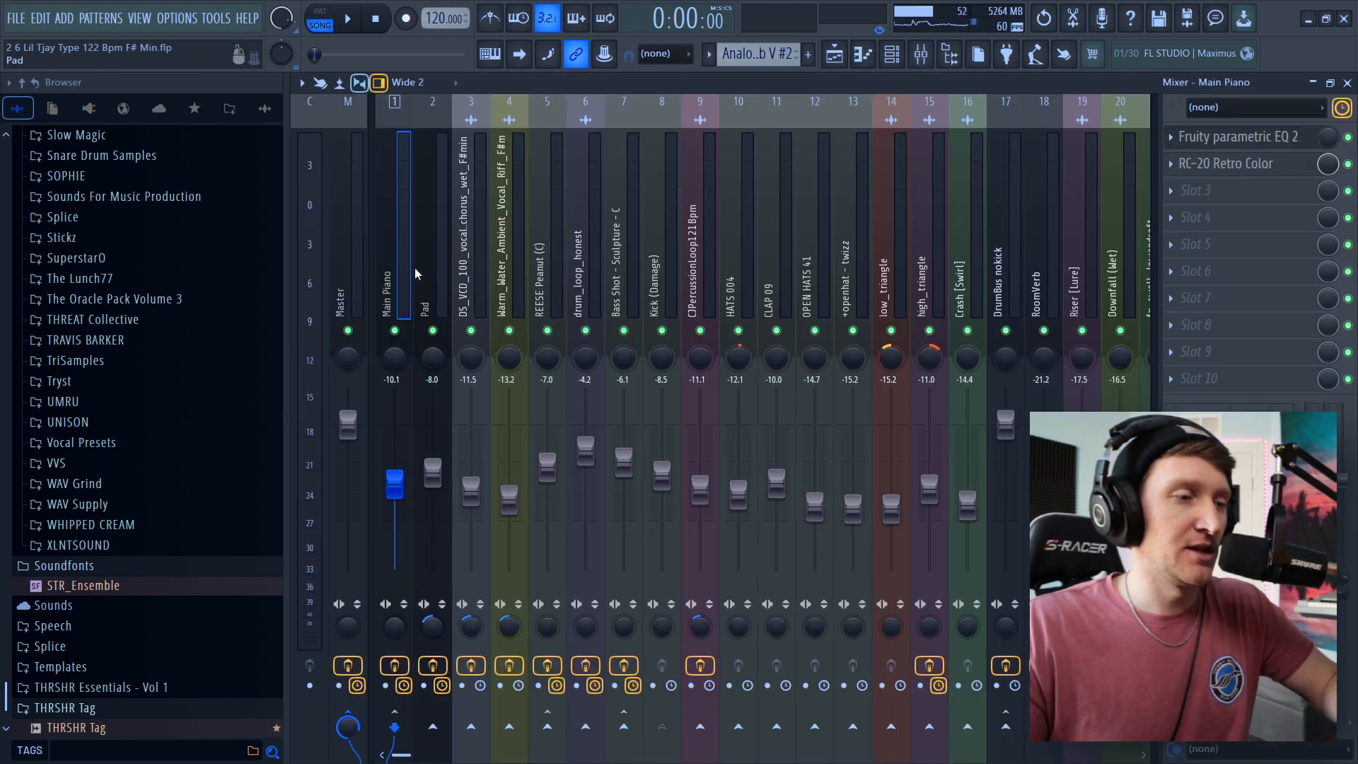
left_click(1259, 172)
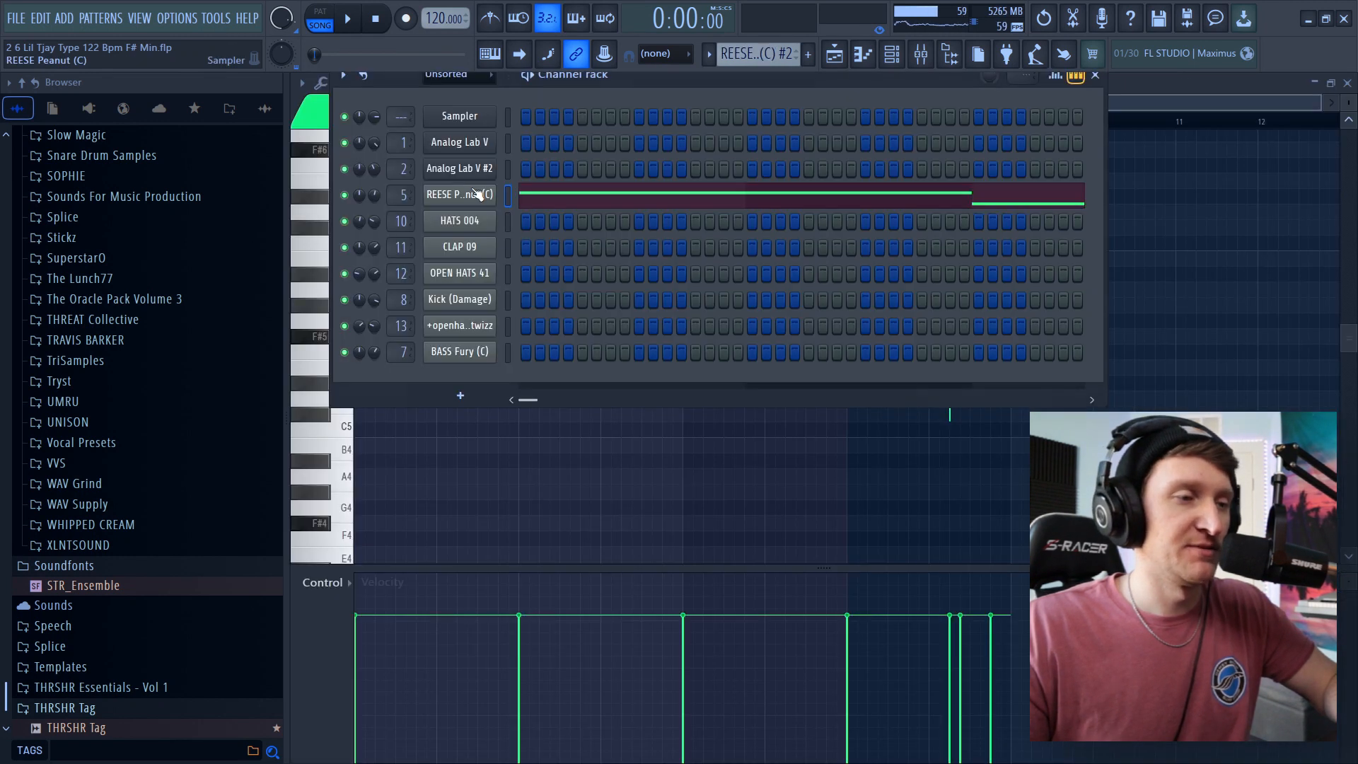
- Inspect the sampler settings of the REESE Peanut (C) channel and return to the playlist
left_click(479, 194)
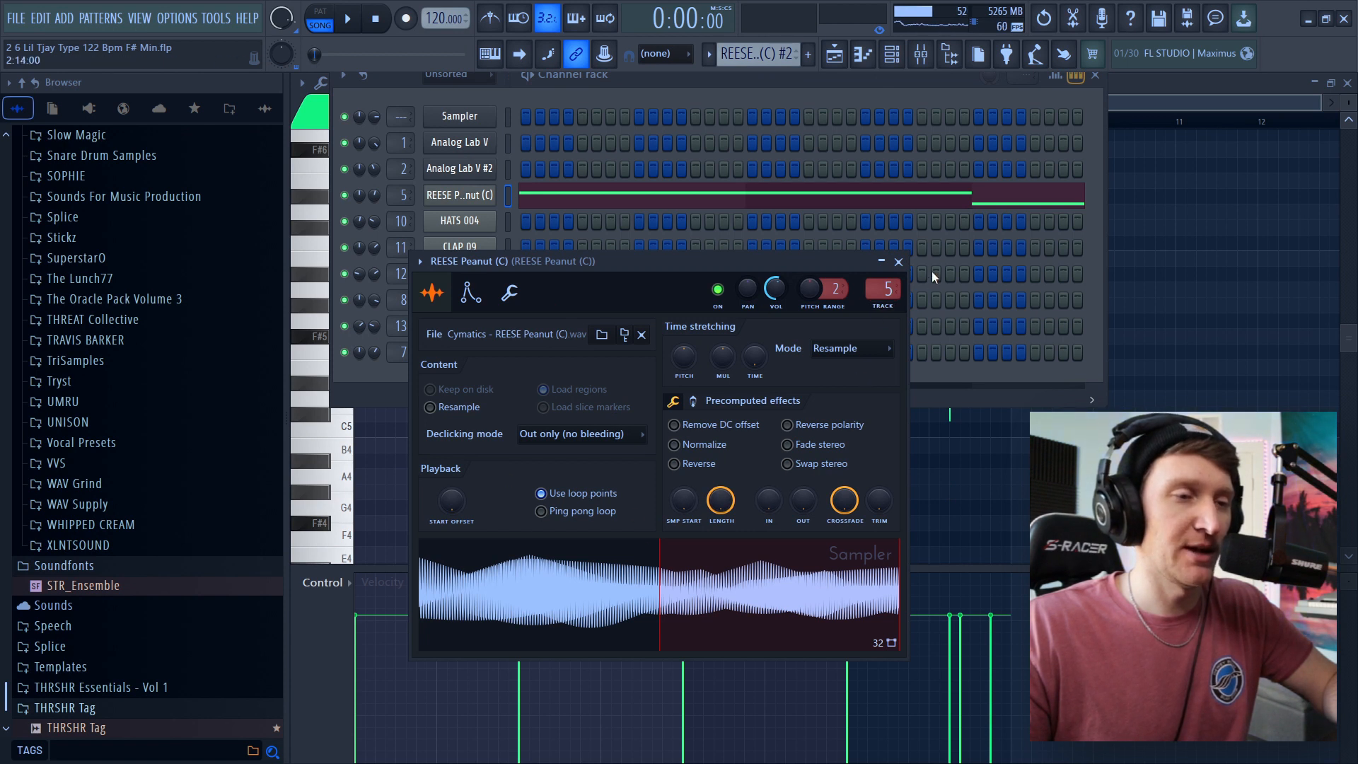
left_click(900, 262)
left_click(834, 53)
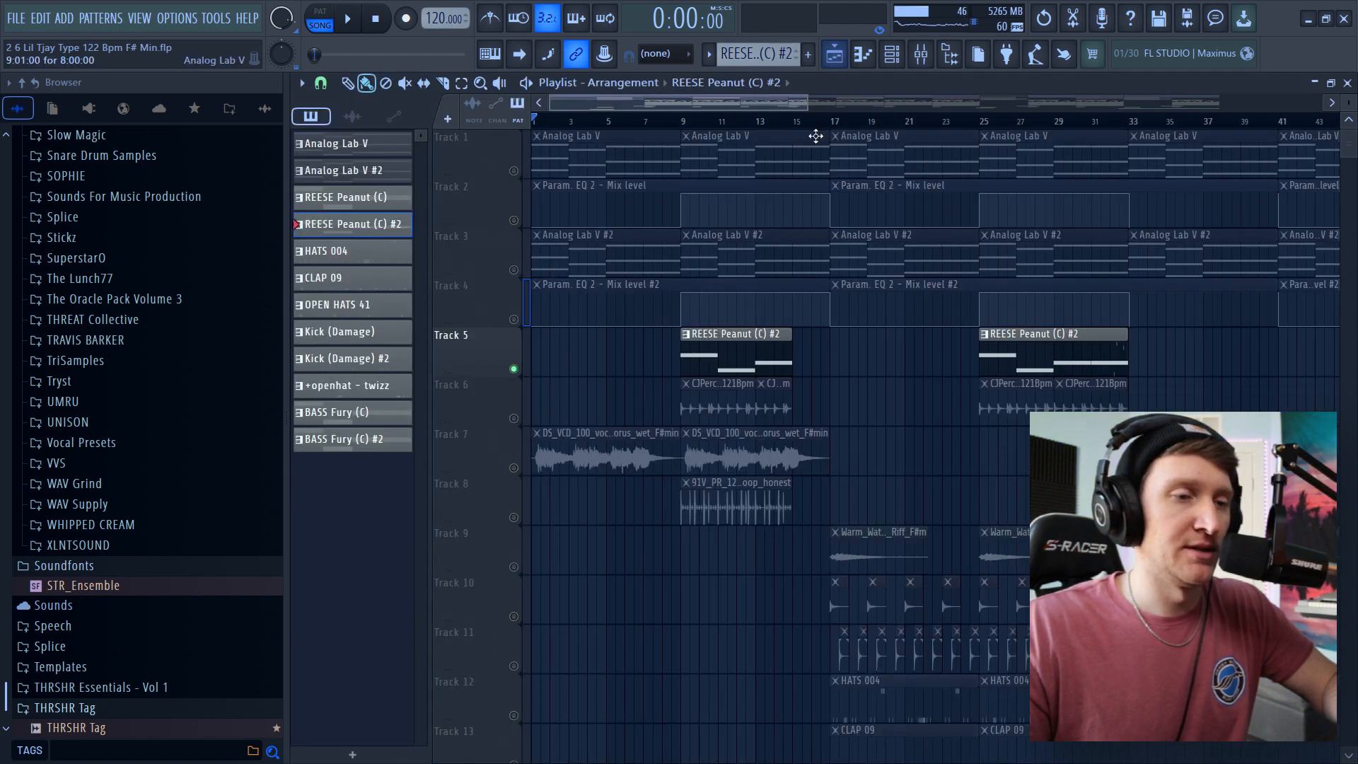
- Open the notes of the REESE Peanut (C) #2 pattern on Track 5 and play them back in song mode
double_click(762, 356)
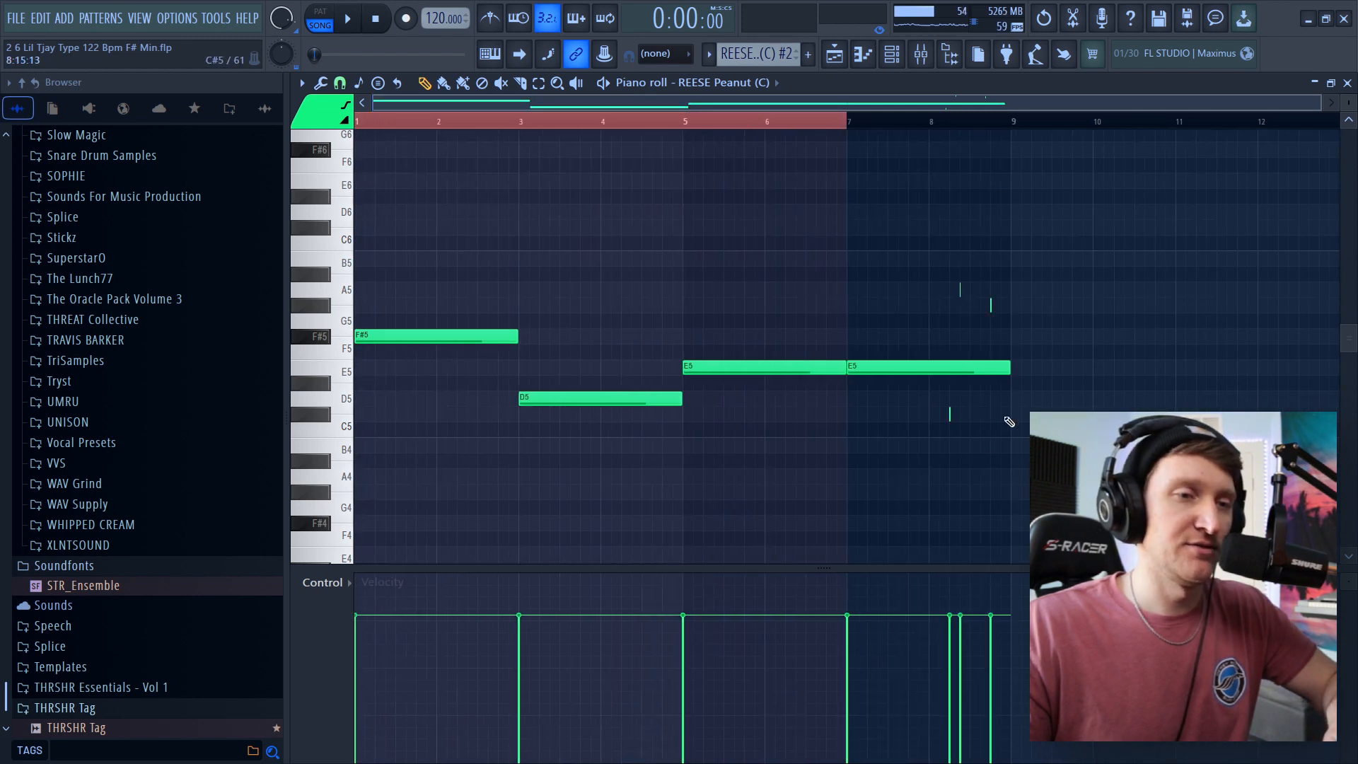
left_click(358, 119)
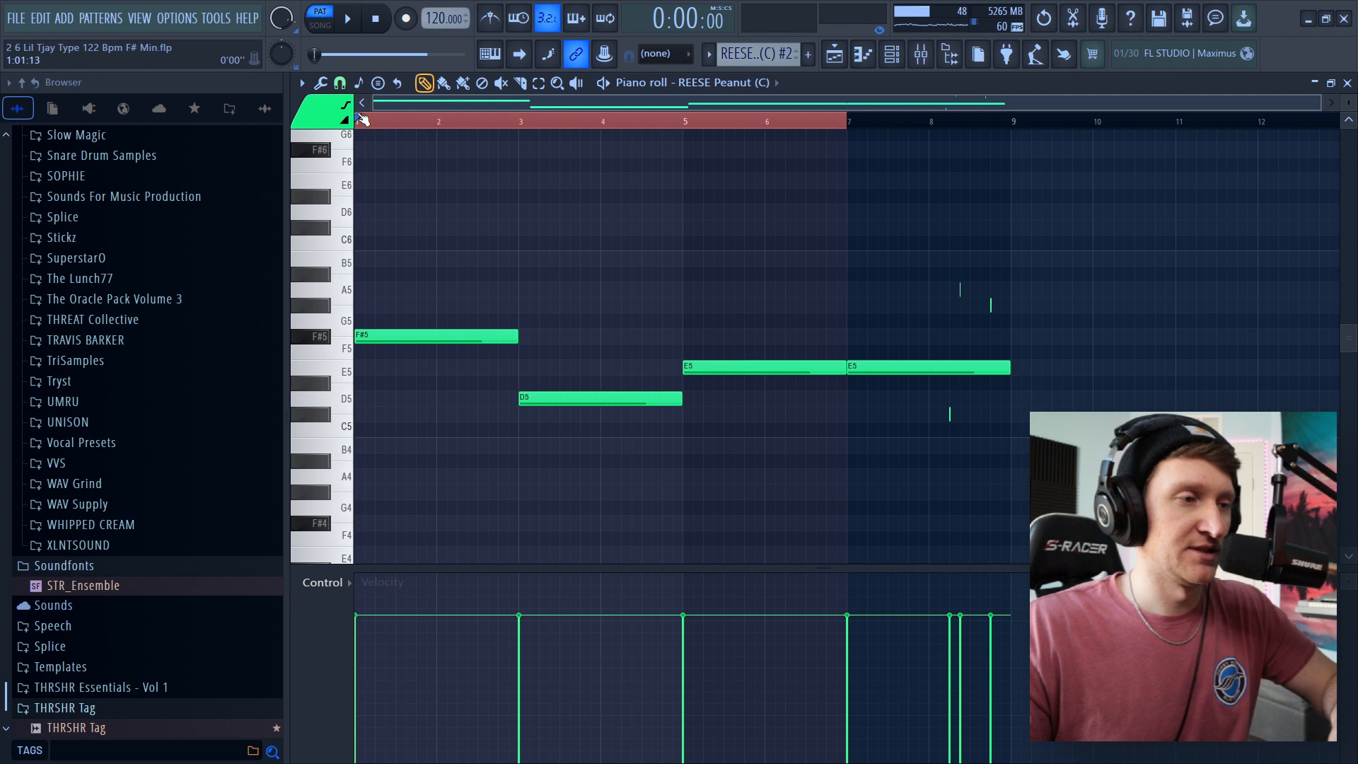
key("l")
key("space")
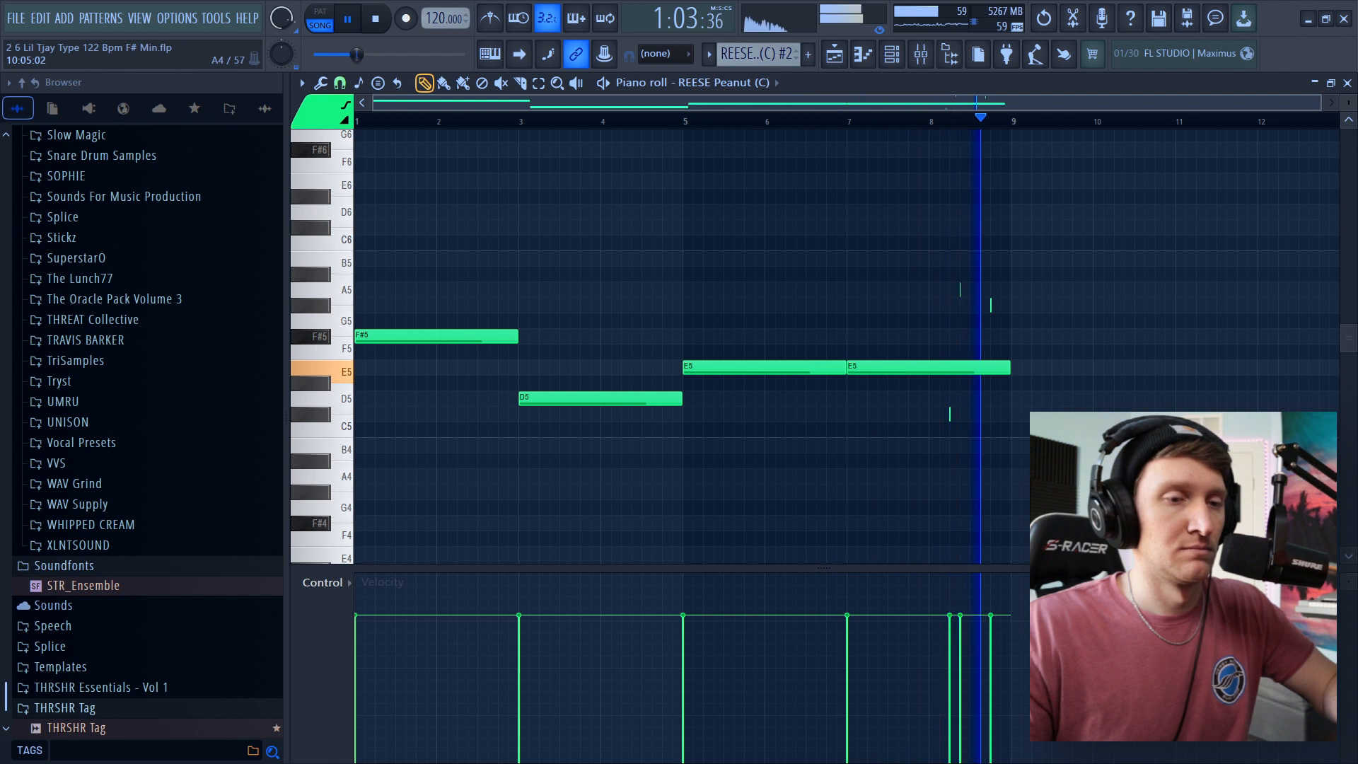
- Unmute Tracks 4, 3, 2 and 1 in the playlist and play them with the Reese bass from bar 25
left_click(515, 320)
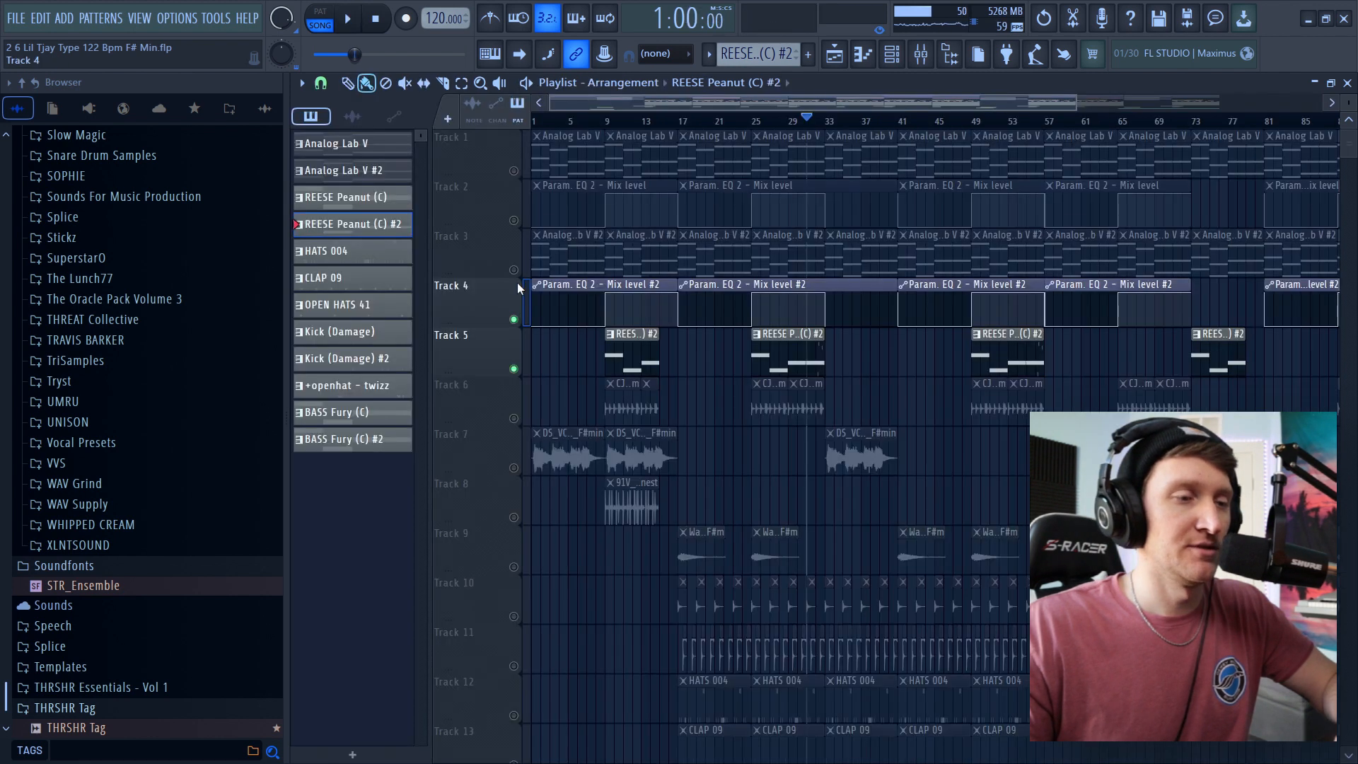
left_click(515, 271)
left_click(515, 221)
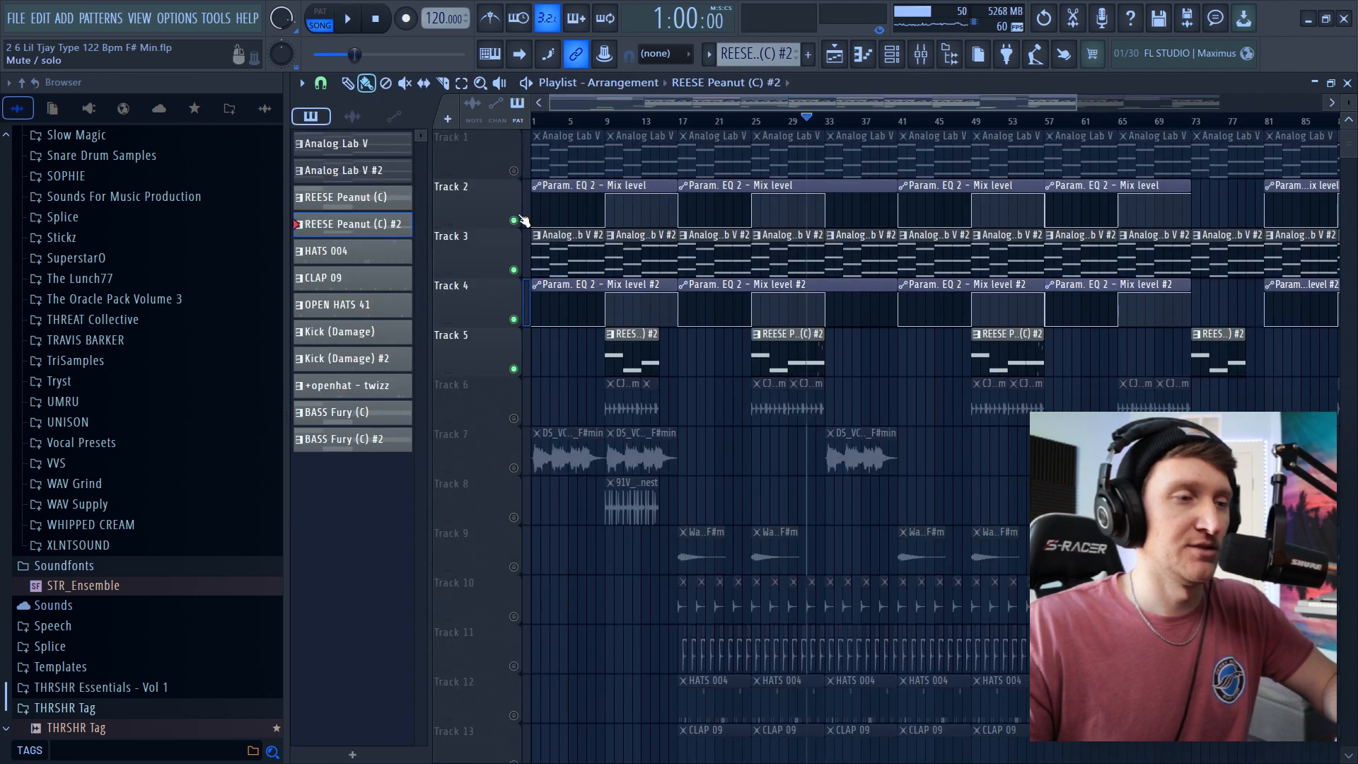
left_click(516, 172)
left_click(754, 120)
key("space")
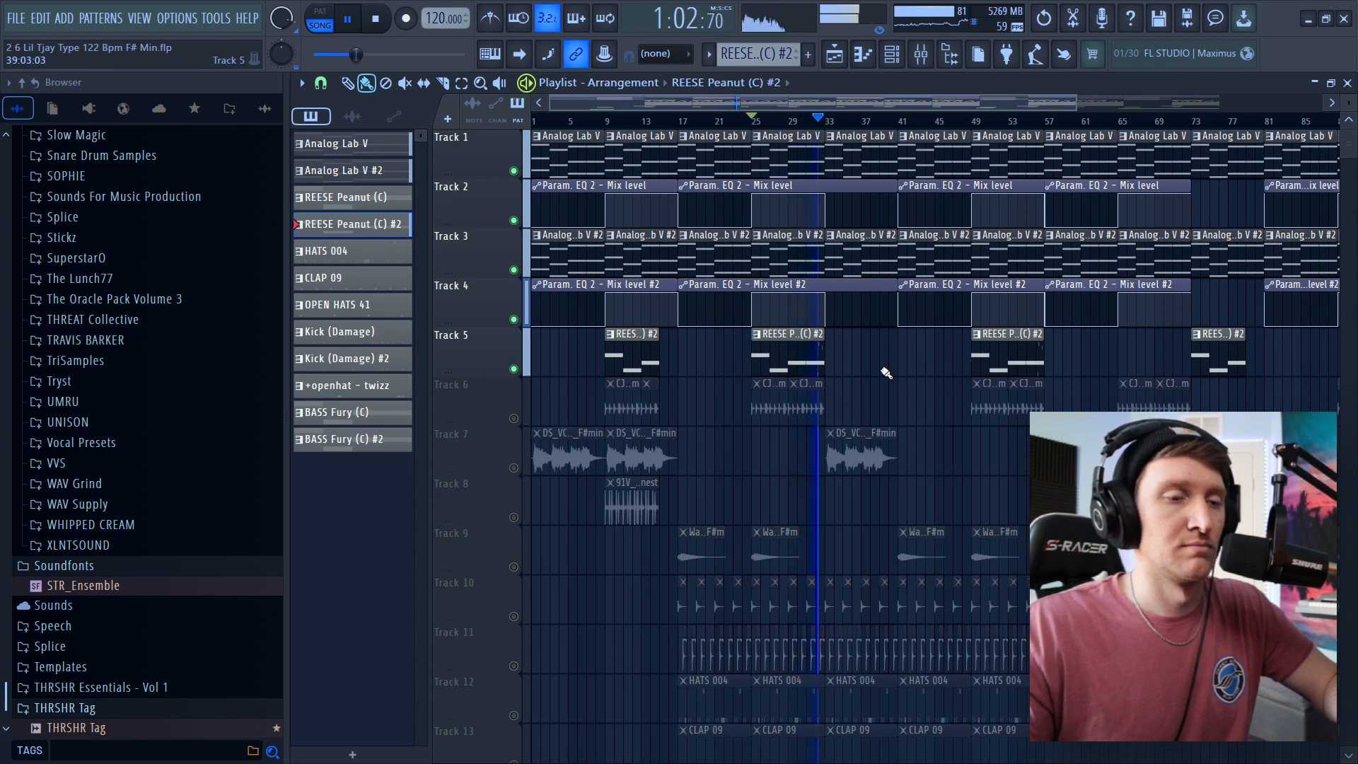
key("space")
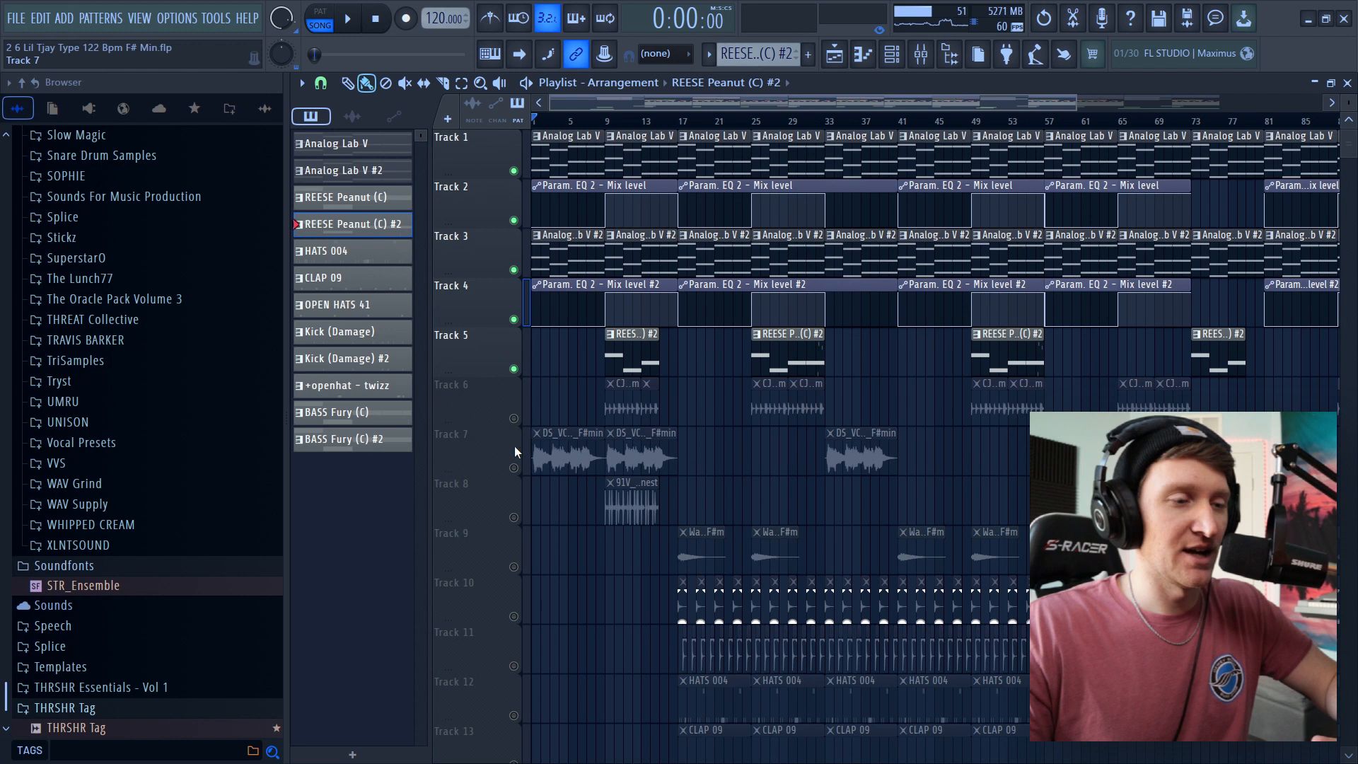
- Unmute the percussion loop on Track 6 and the chorus vocal on Track 7, playing them from bars 25 and 1 respectively
left_click(514, 419)
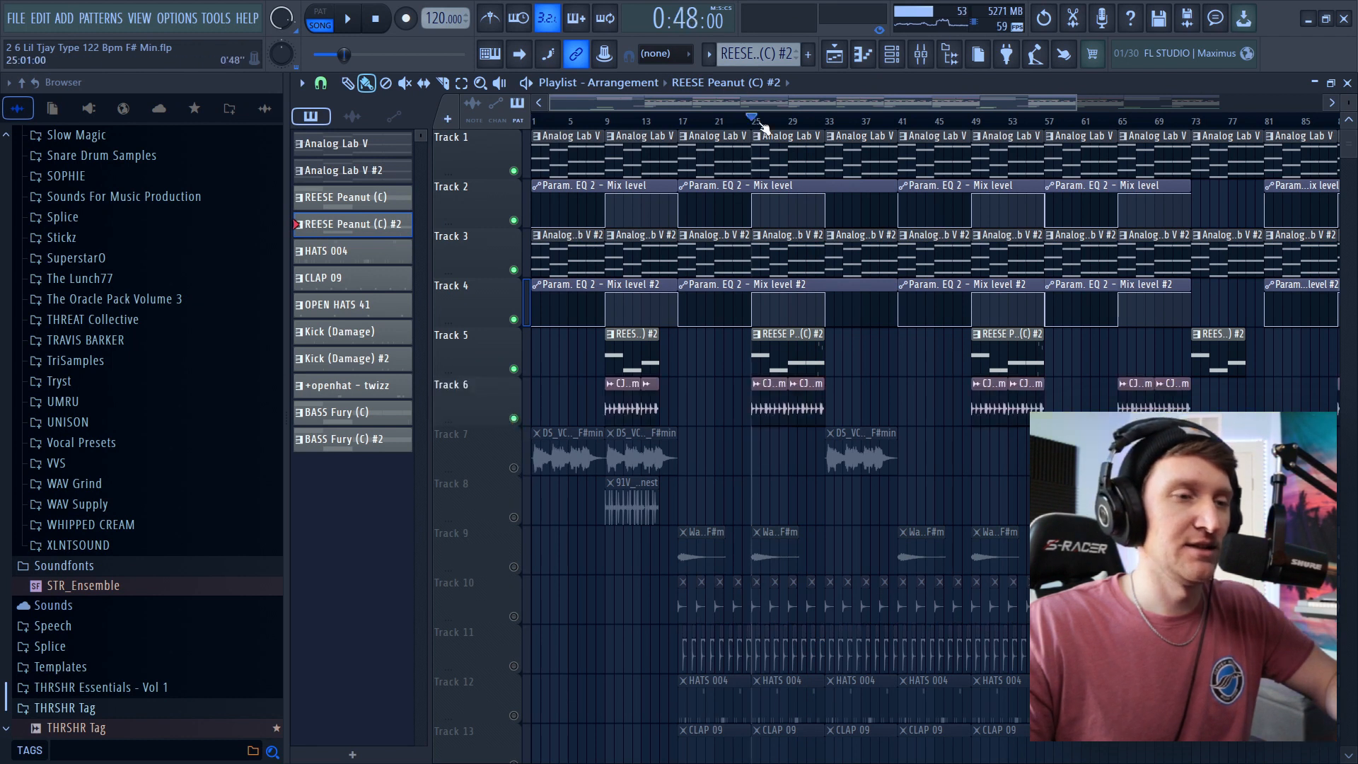
right_click(515, 419)
key("space")
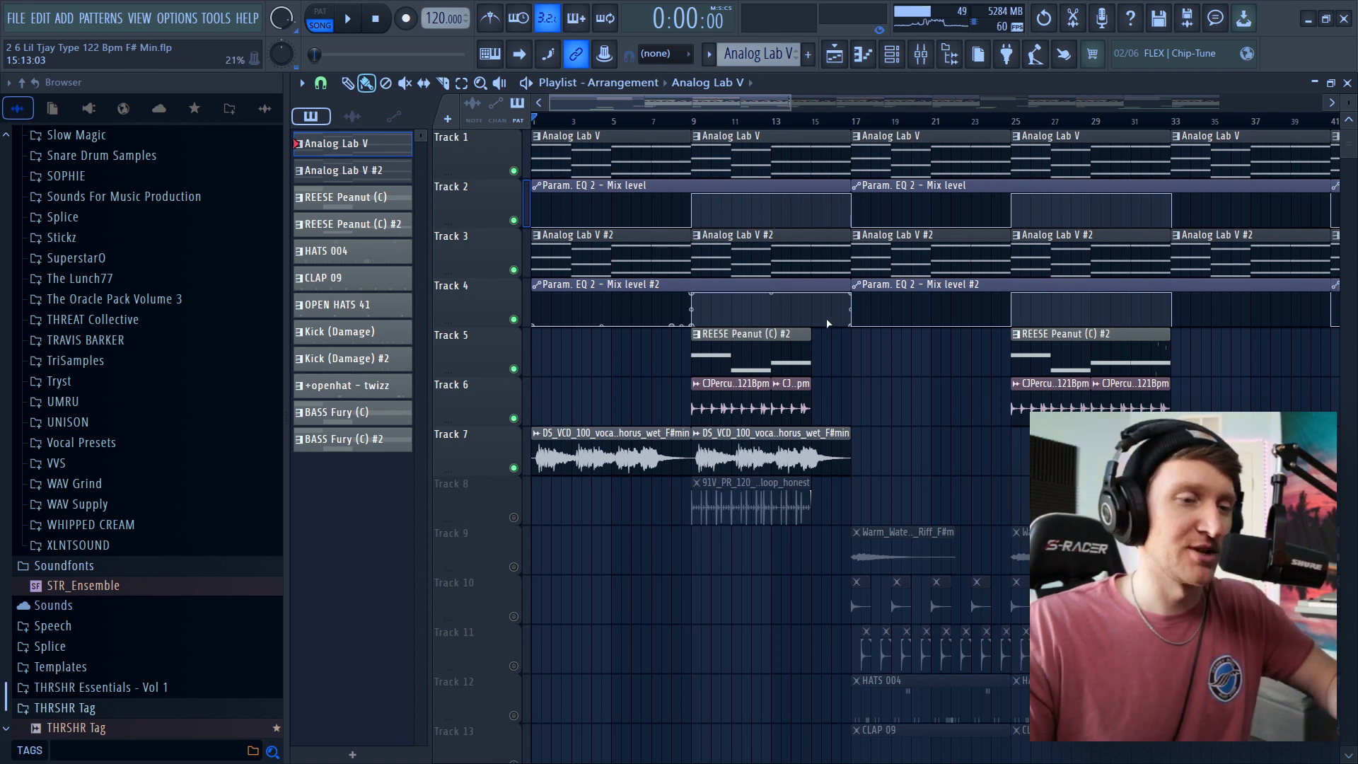
key("space")
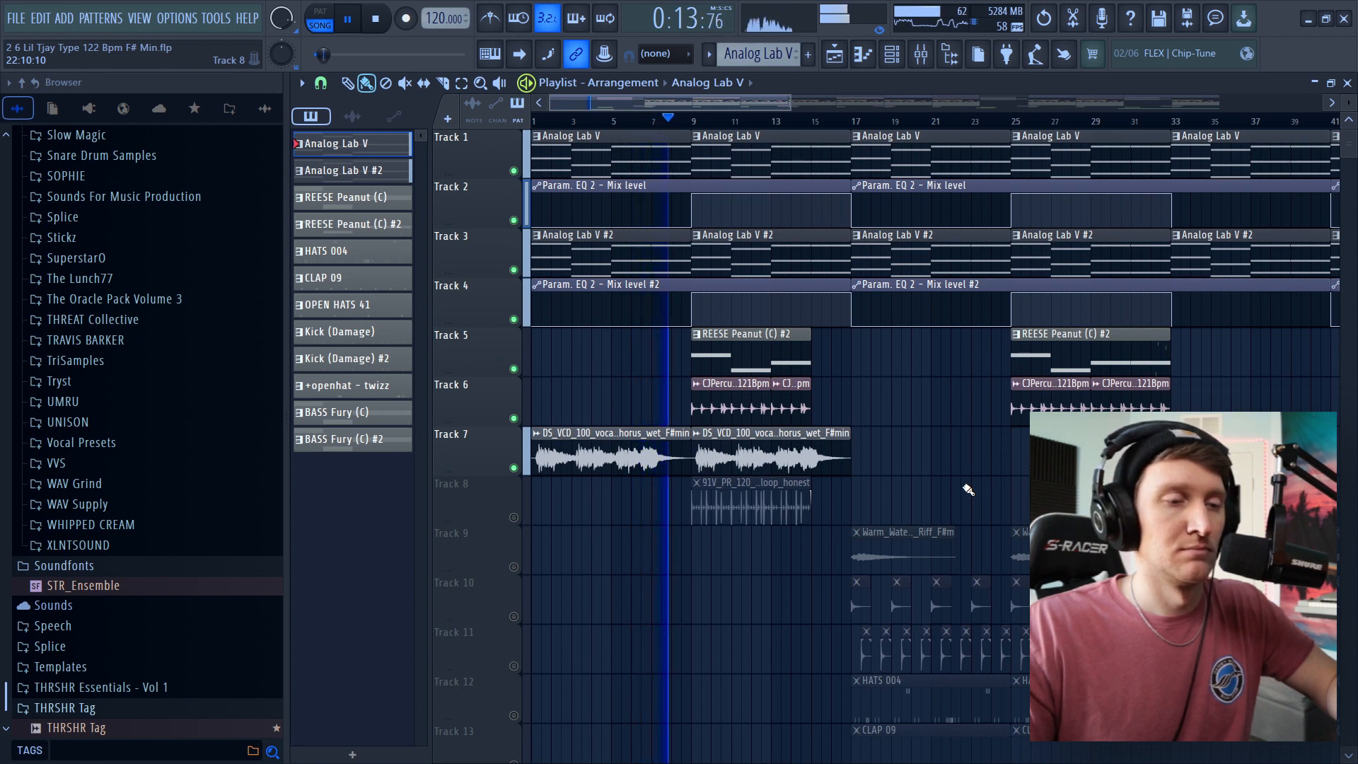
key("space")
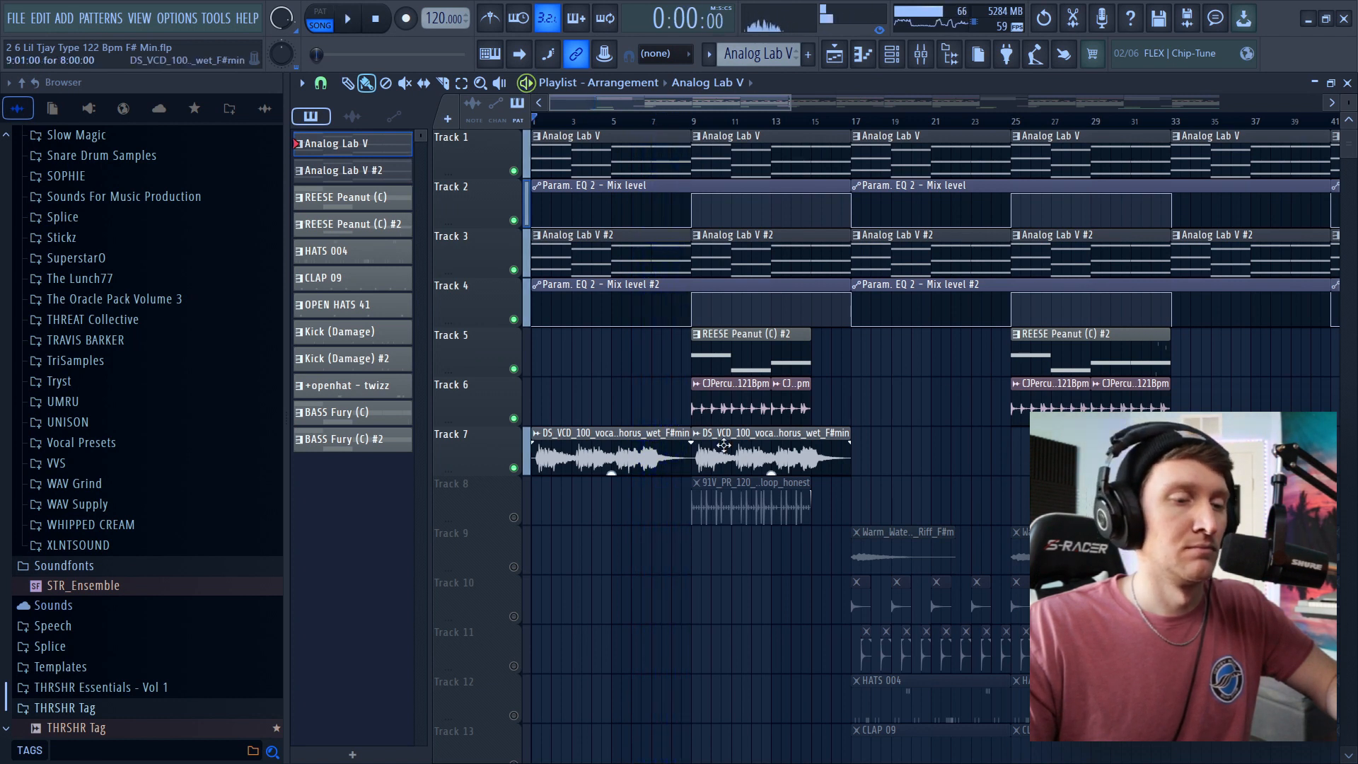
- Examine the Fruity parametric EQ 2 curve on the DS_VCD_100 vocal mixer track during playback, and close it
left_click(1247, 138)
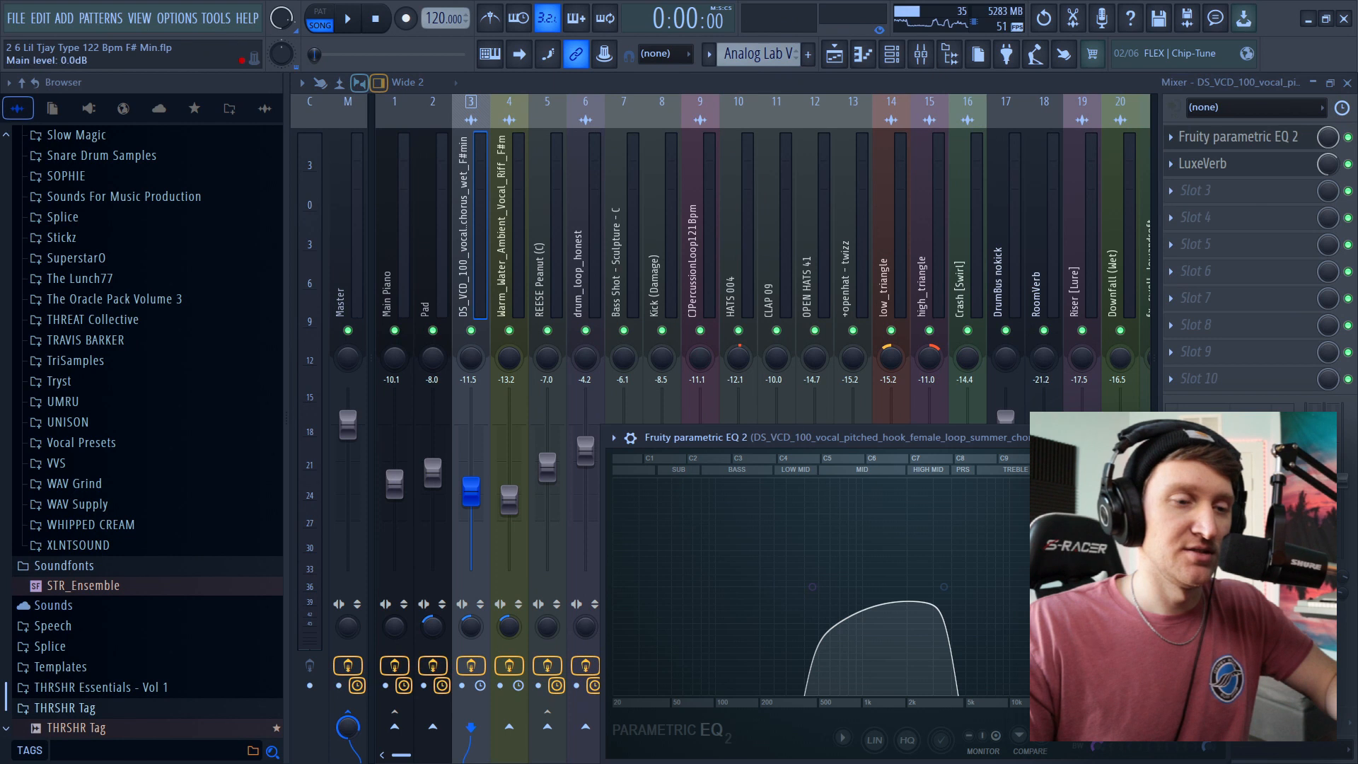
left_click_drag(969, 438, 902, 238)
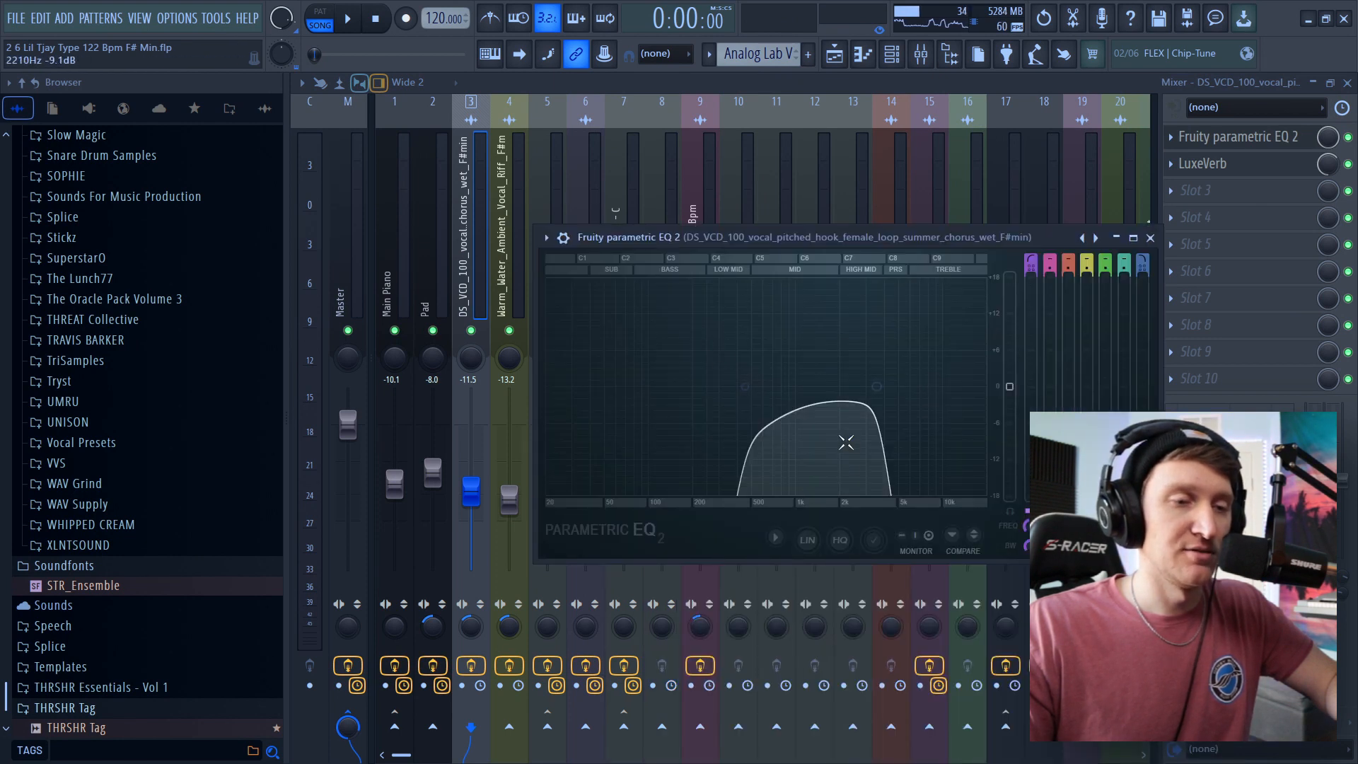
key("space")
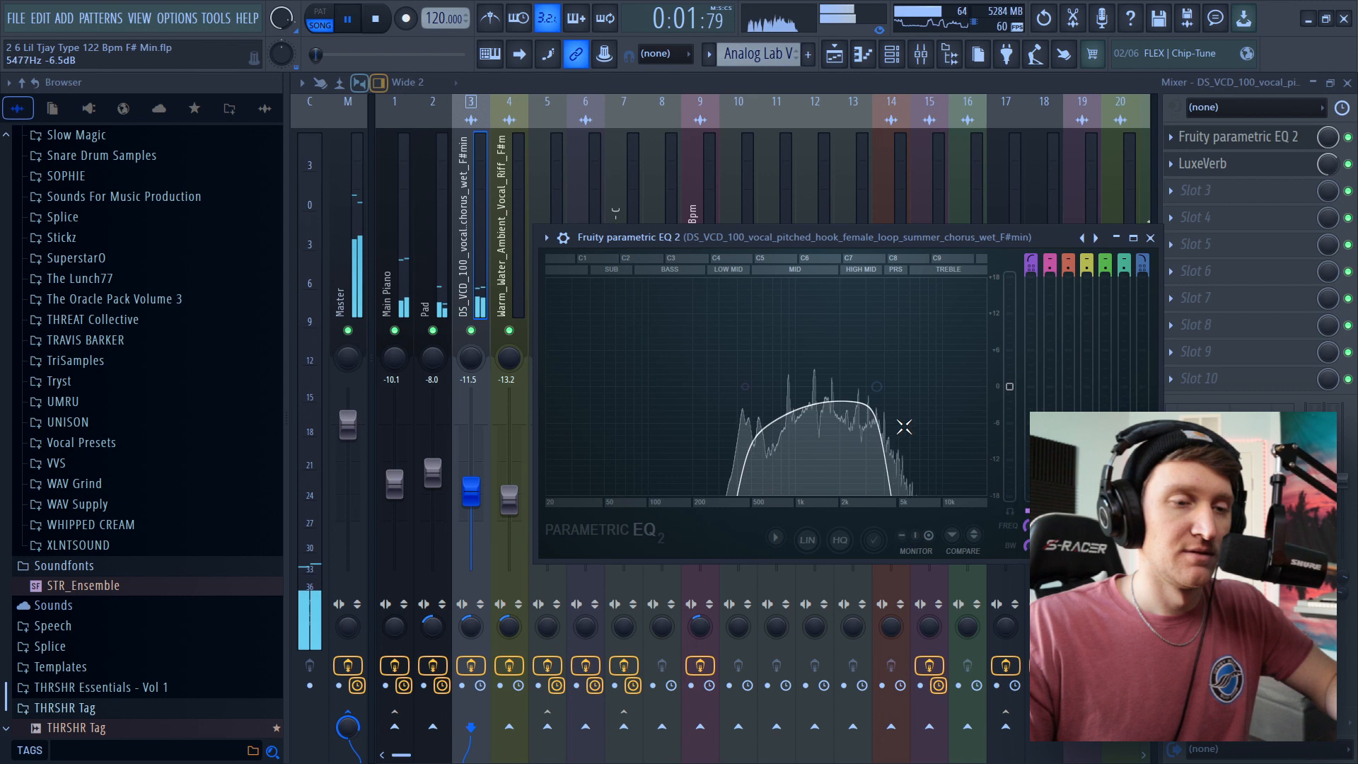
key("space")
left_click(1150, 238)
- Inspect the LuxeVerb reverb settings and mix level on the DS_VCD_100 vocal mixer track, and return to the playlist
left_click(1272, 170)
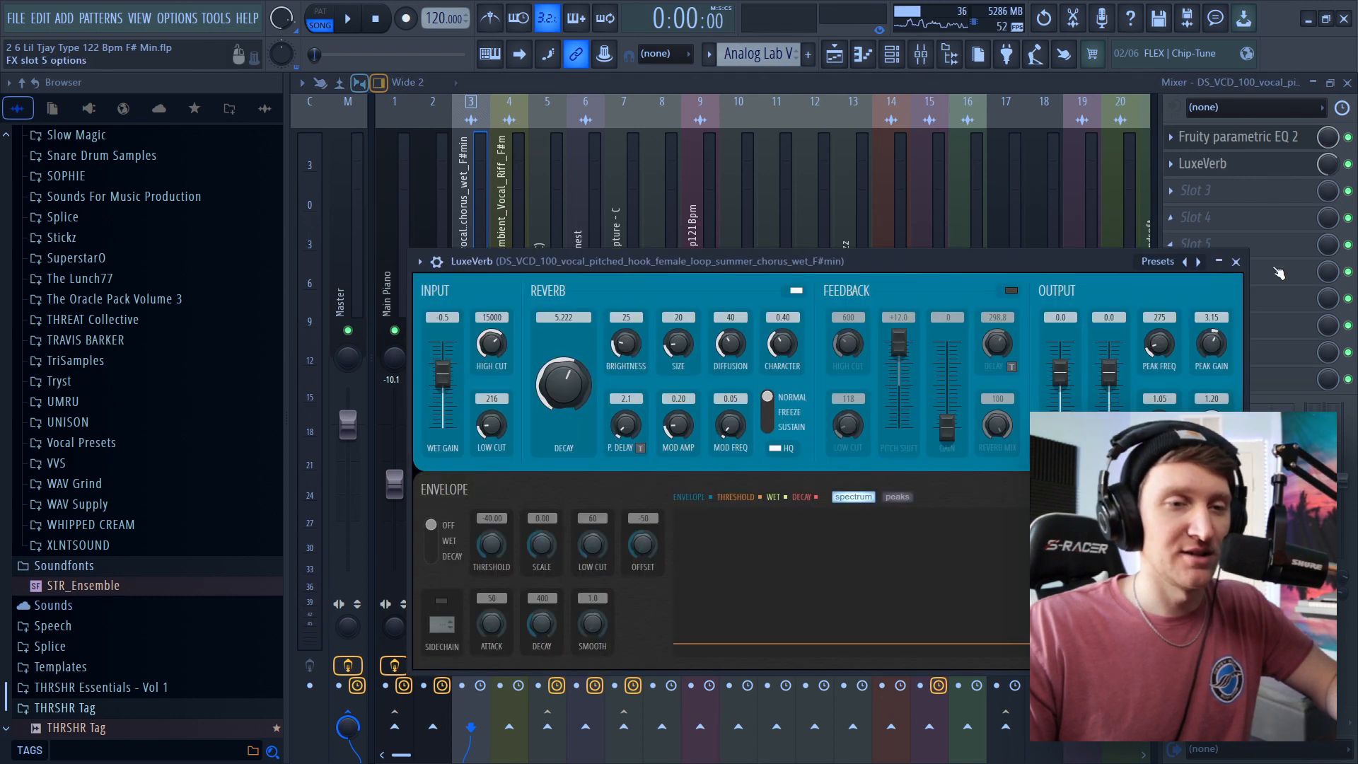
left_click_drag(845, 256, 831, 238)
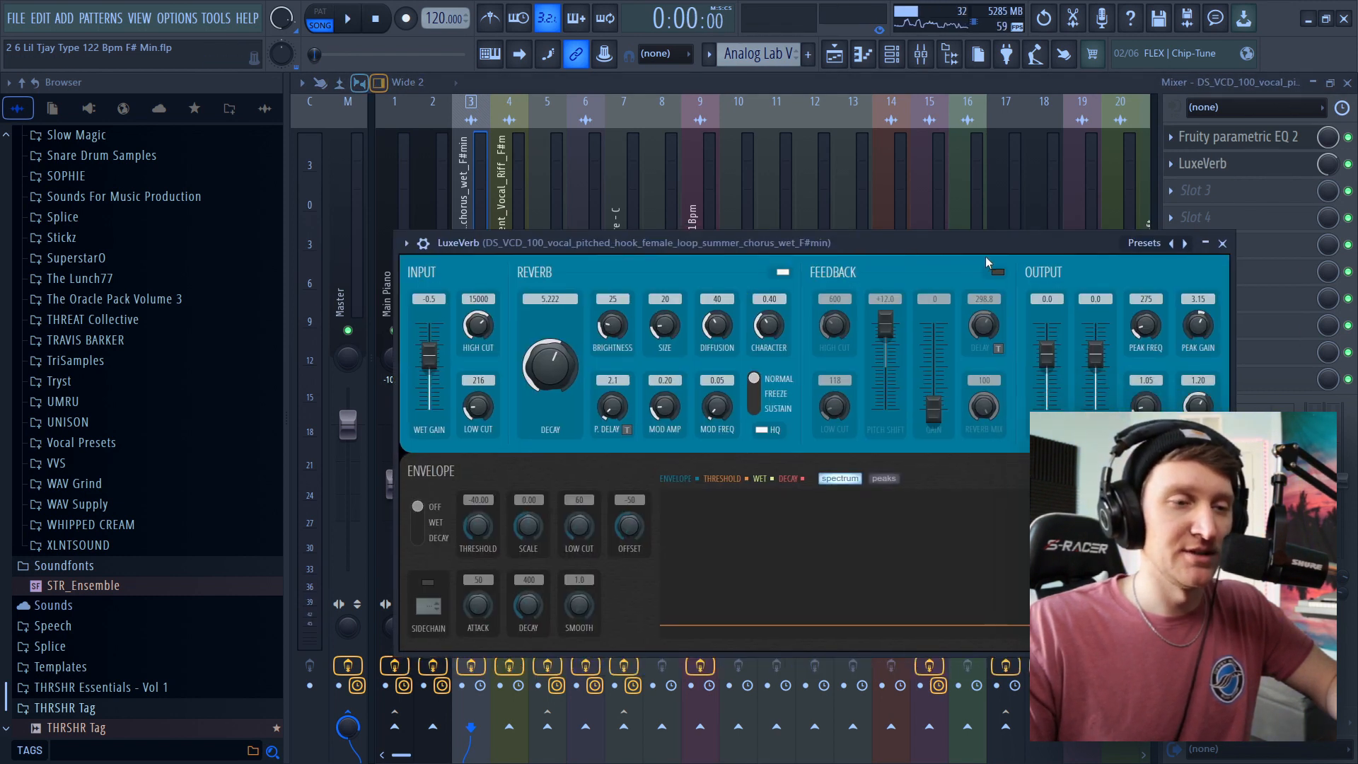
left_click_drag(1029, 248, 1007, 234)
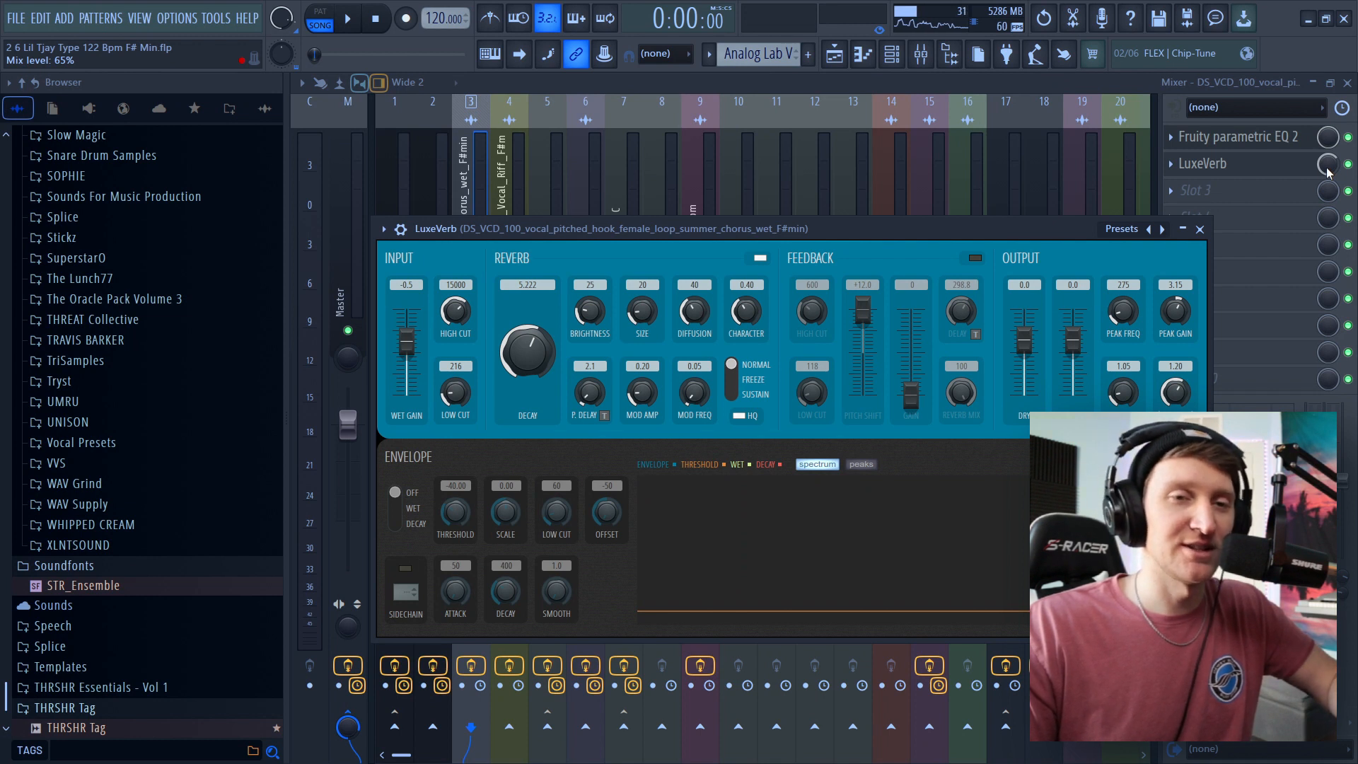
key("F5")
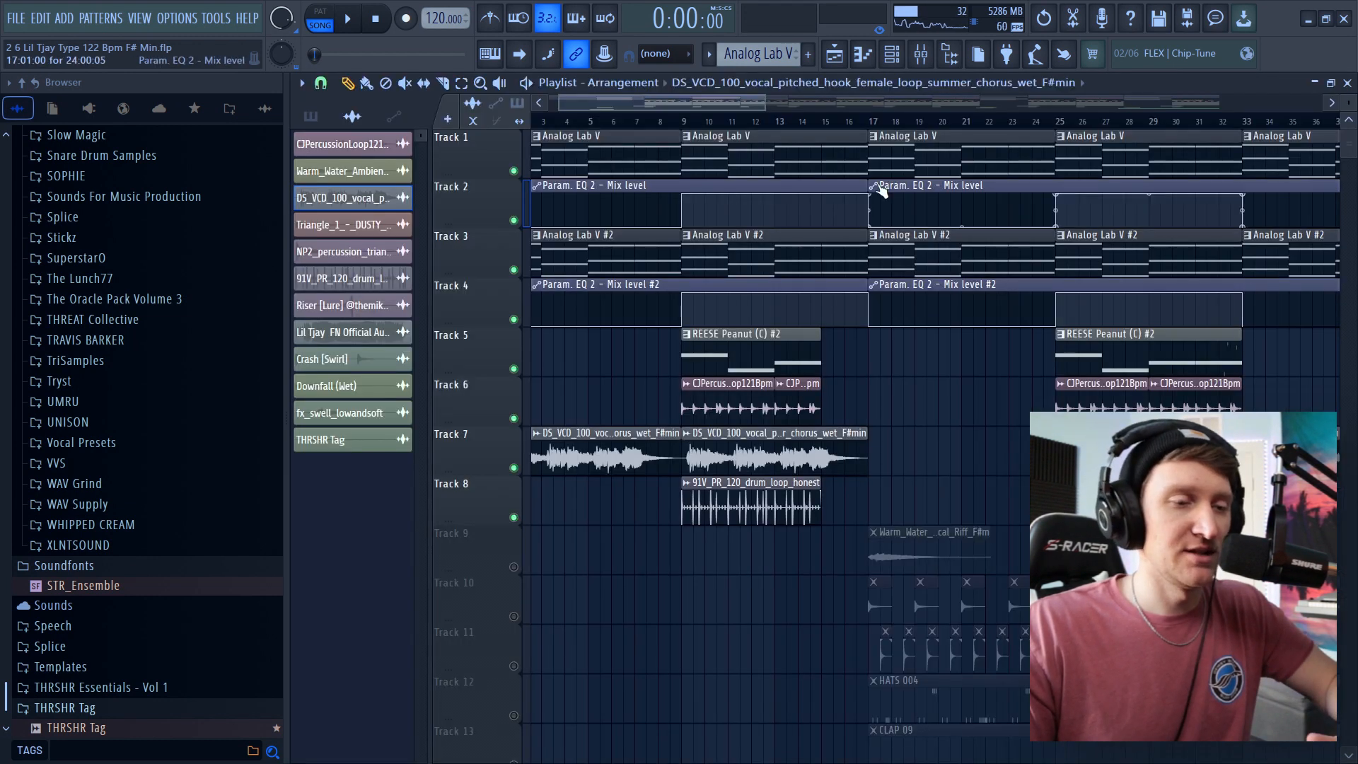
- Play the 91V_PR_120 drum loop on Track 8 from bar 9, viewing its soloed drum_loop_honest mixer track and the playlist
scroll(866, 122, "down", 3)
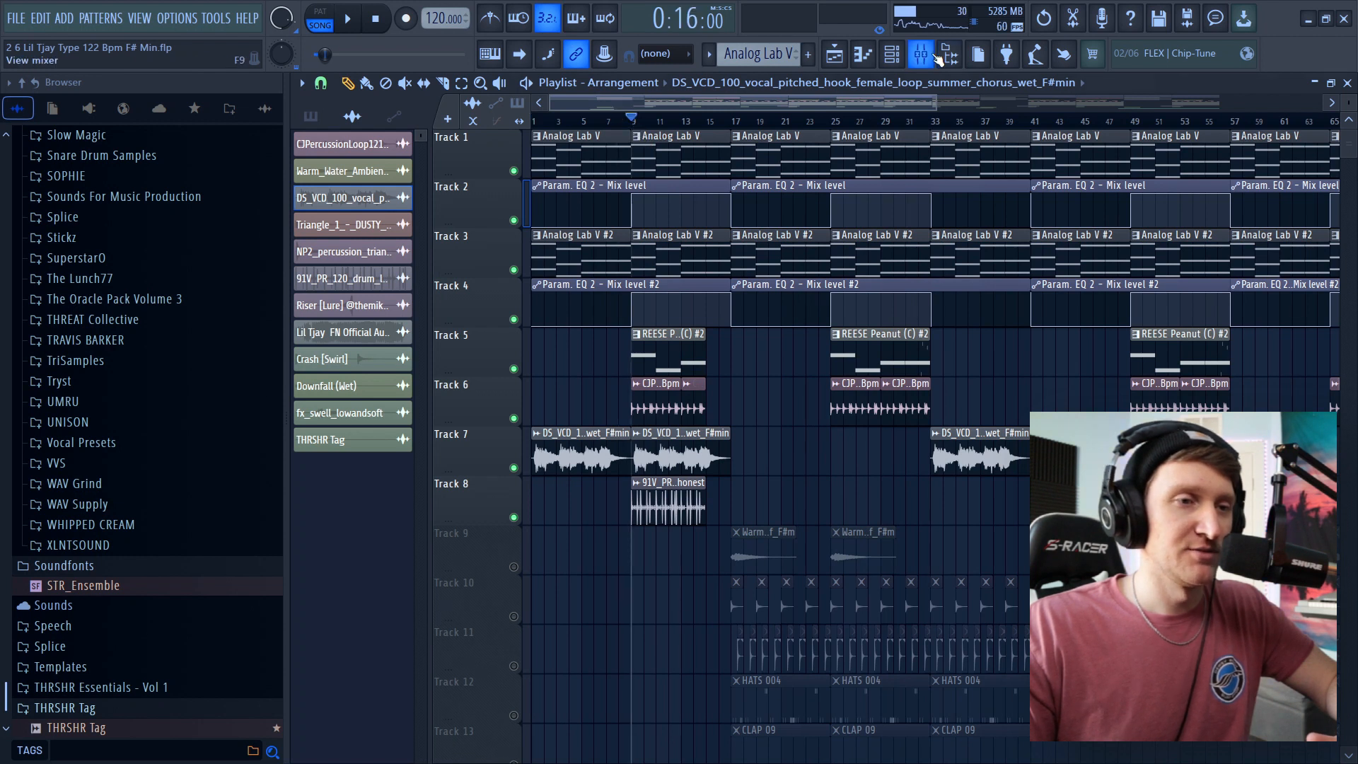
key("F9")
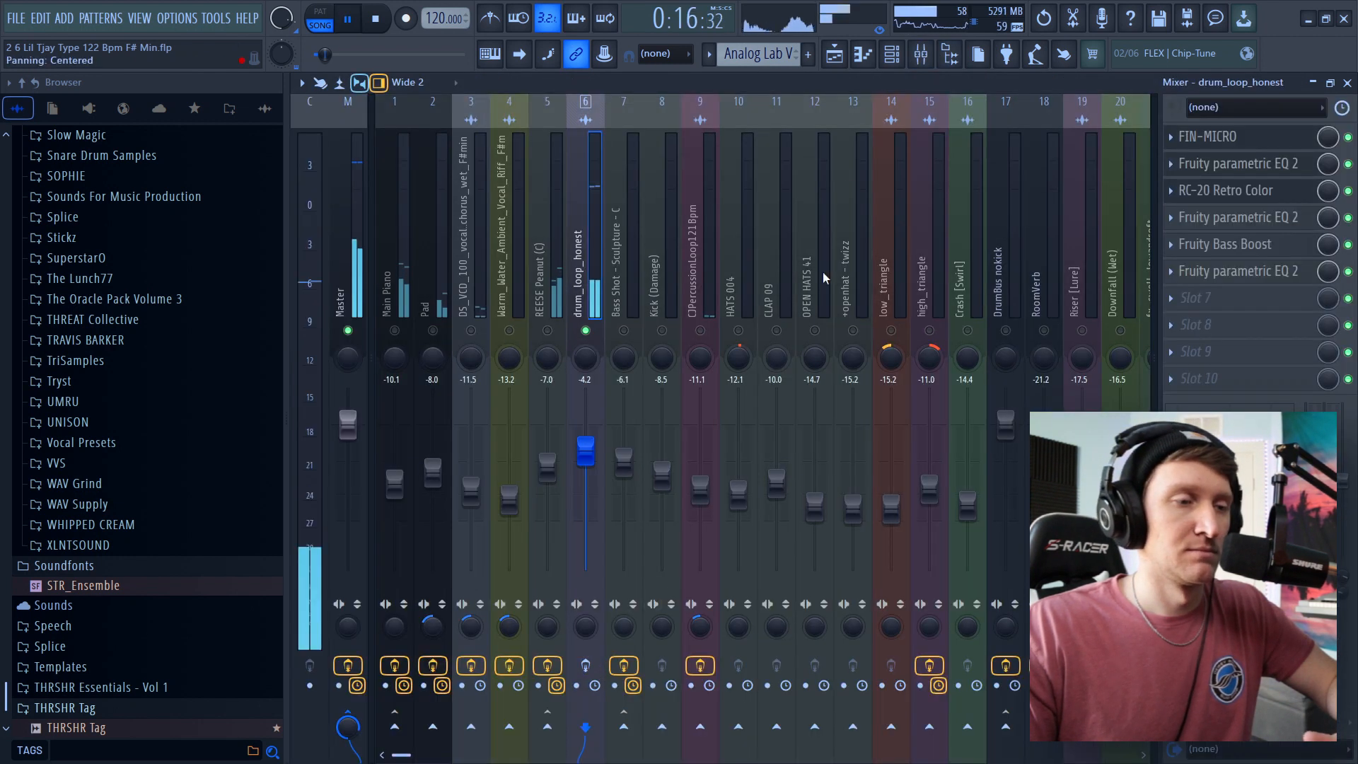
left_click(835, 55)
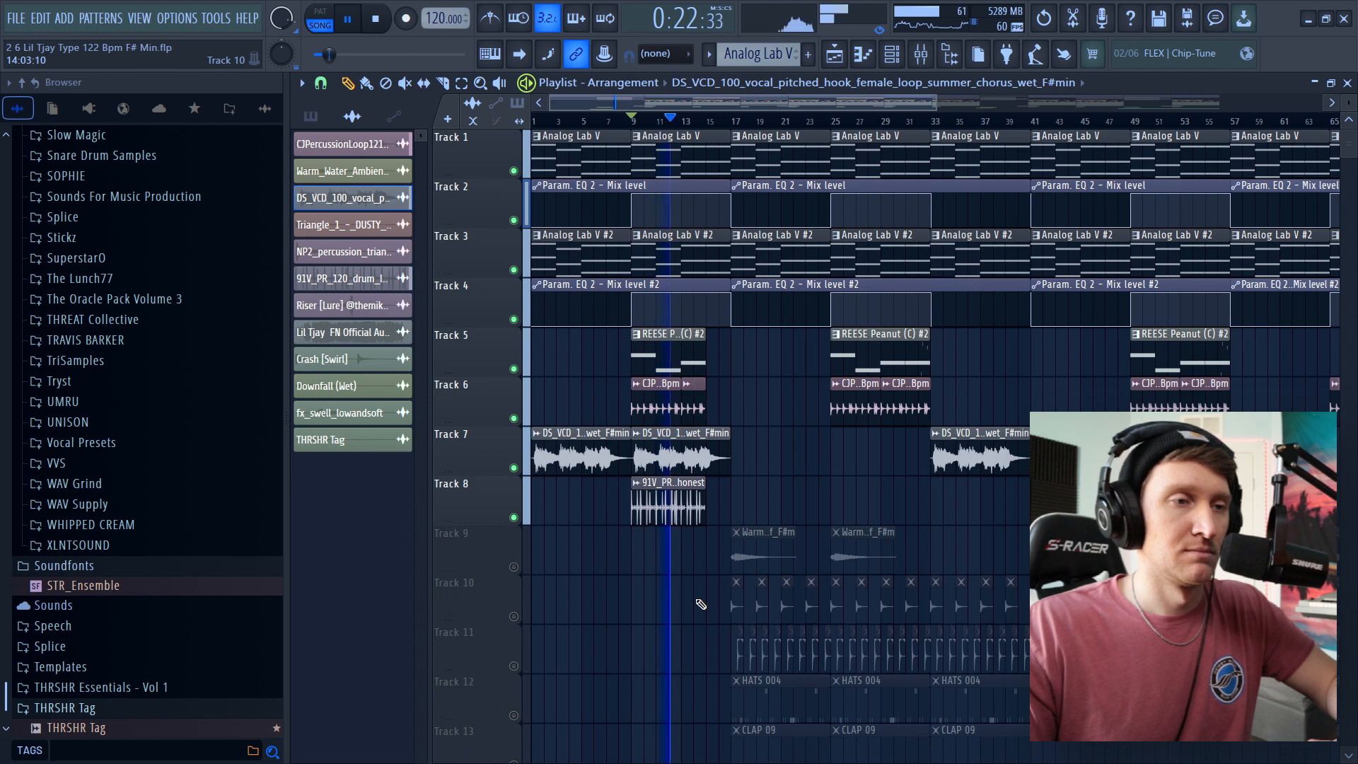
key("space")
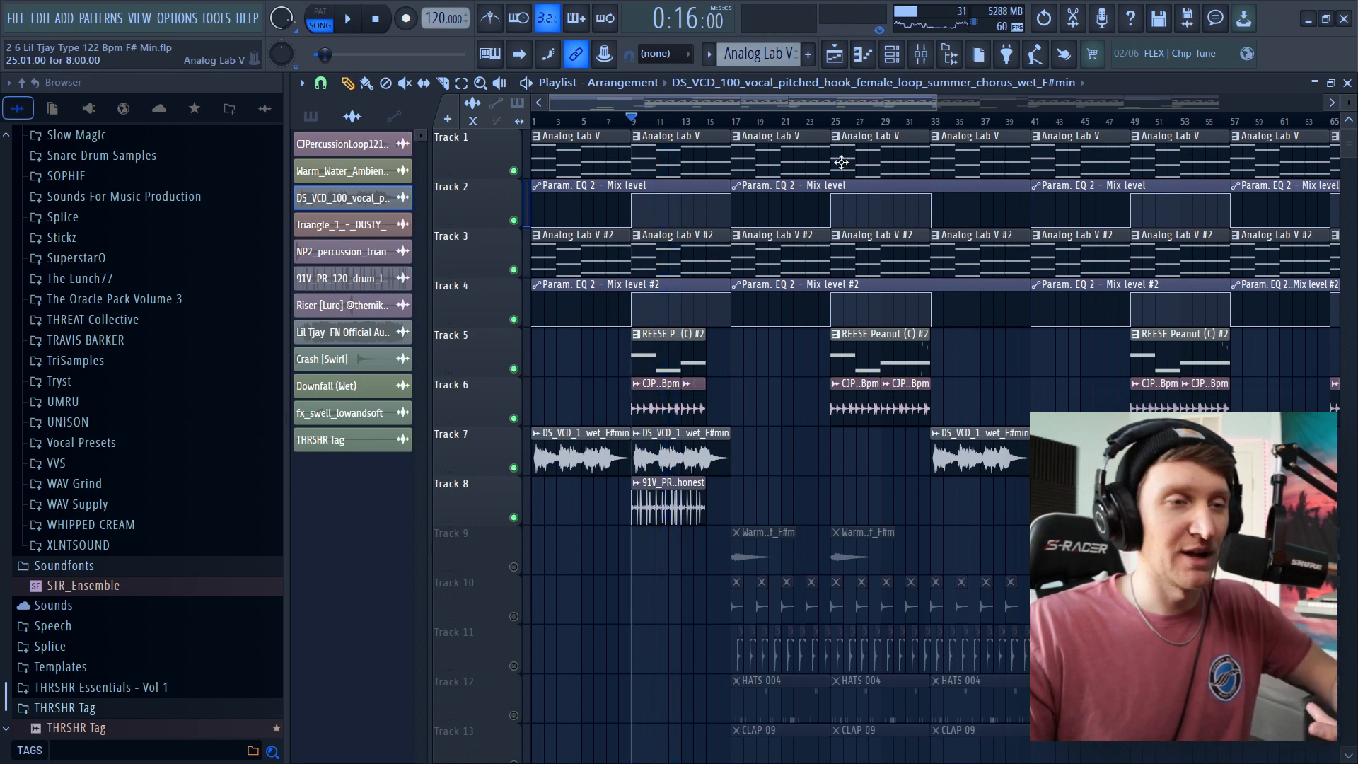
- Bypass the effects after FIN-MICRO on the drum_loop_honest mixer track and audition FIN-MICRO and the first Fruity parametric EQ 2
left_click(922, 54)
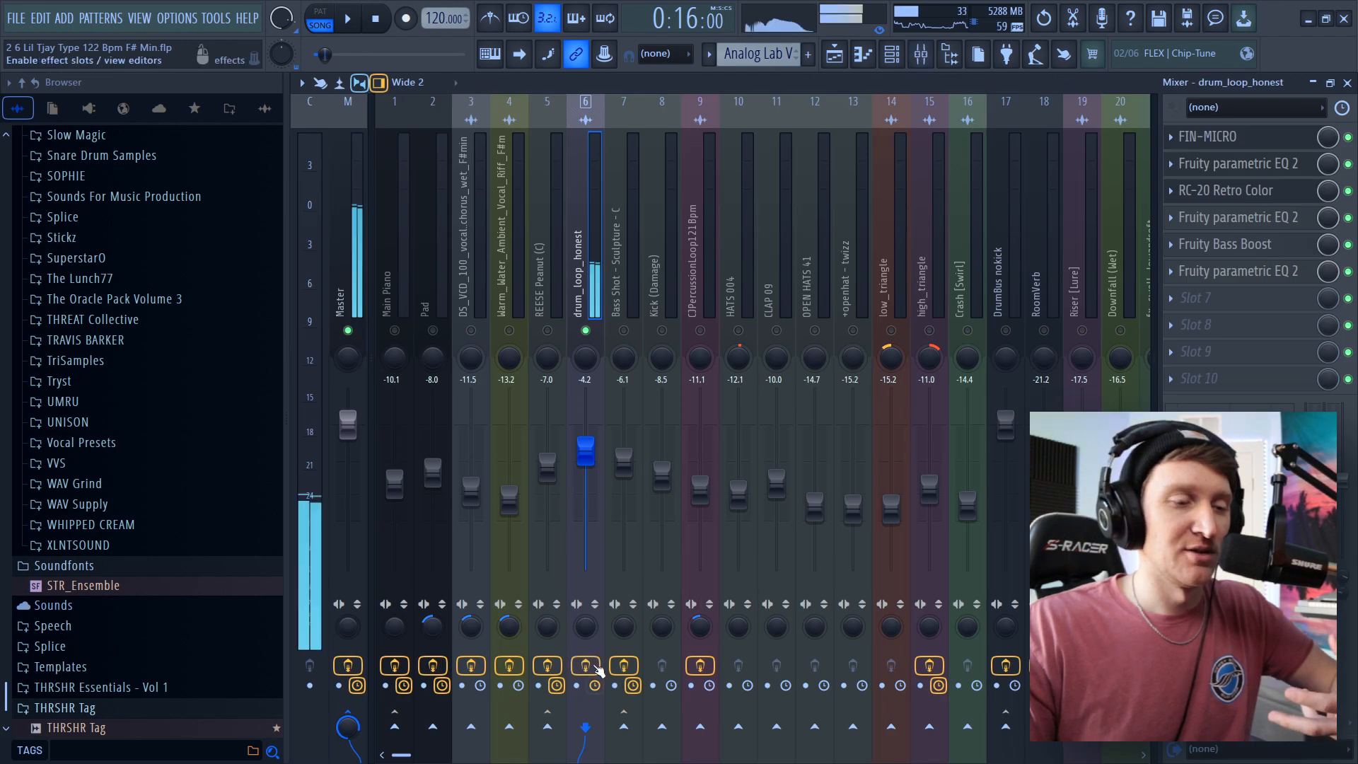
left_click_drag(1349, 193, 1348, 235)
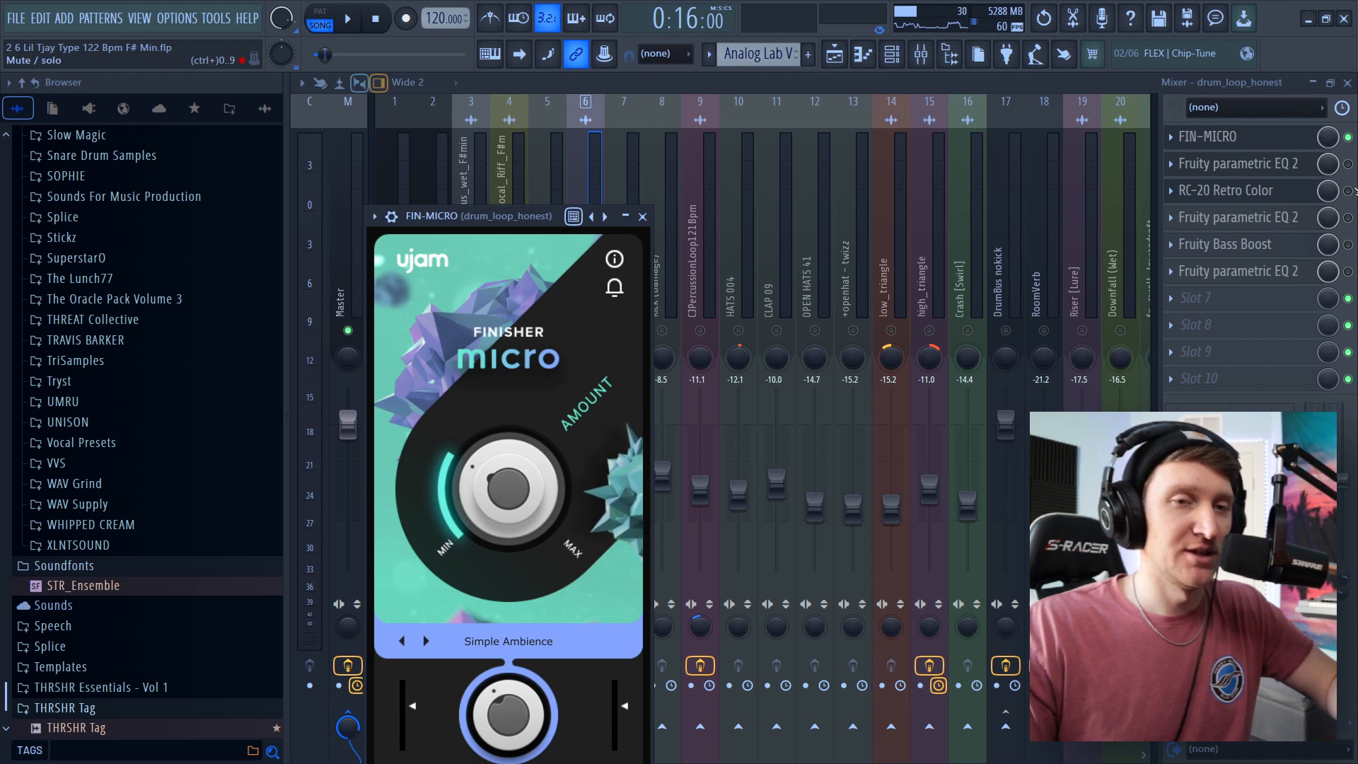
key("space")
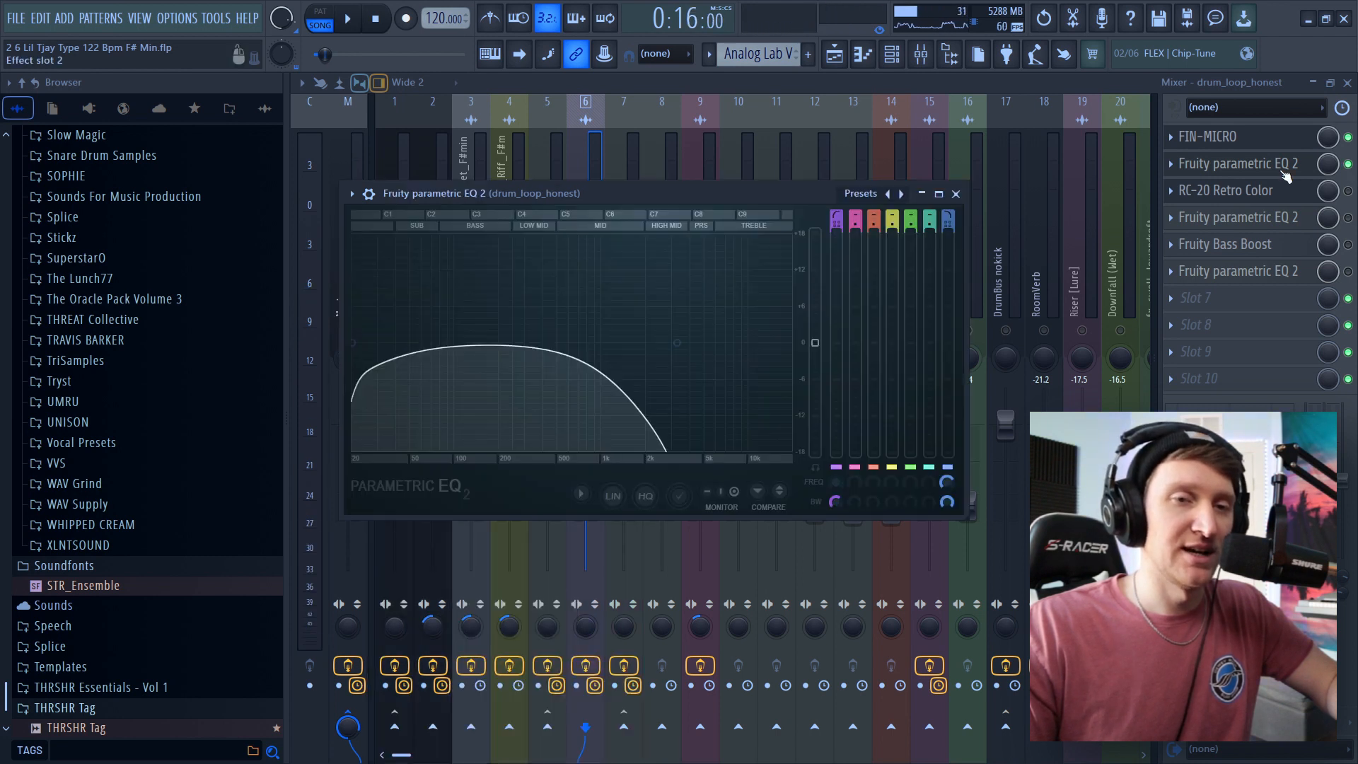
key("space")
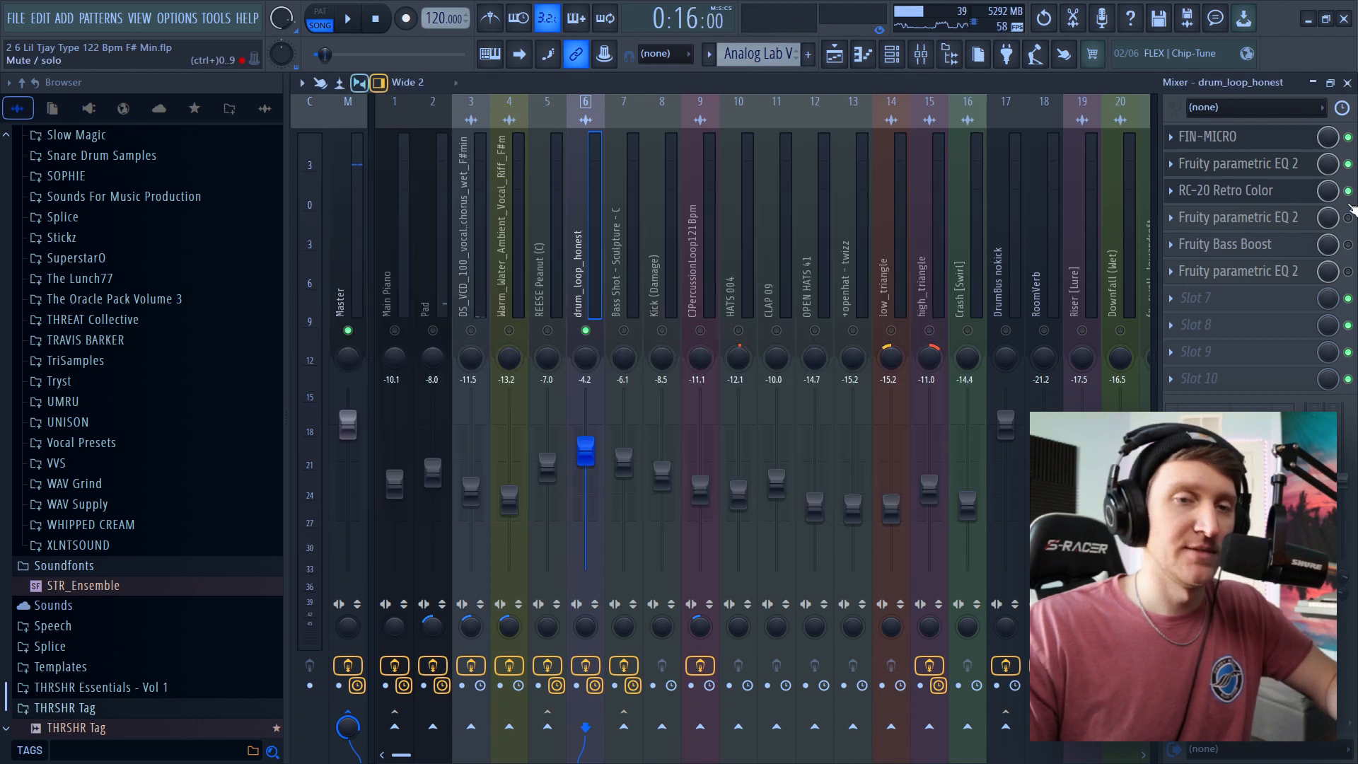
- Inspect the RC-20 Retro Color settings on the drum_loop_honest track and listen to the loop with the effect enabled
left_click(1231, 190)
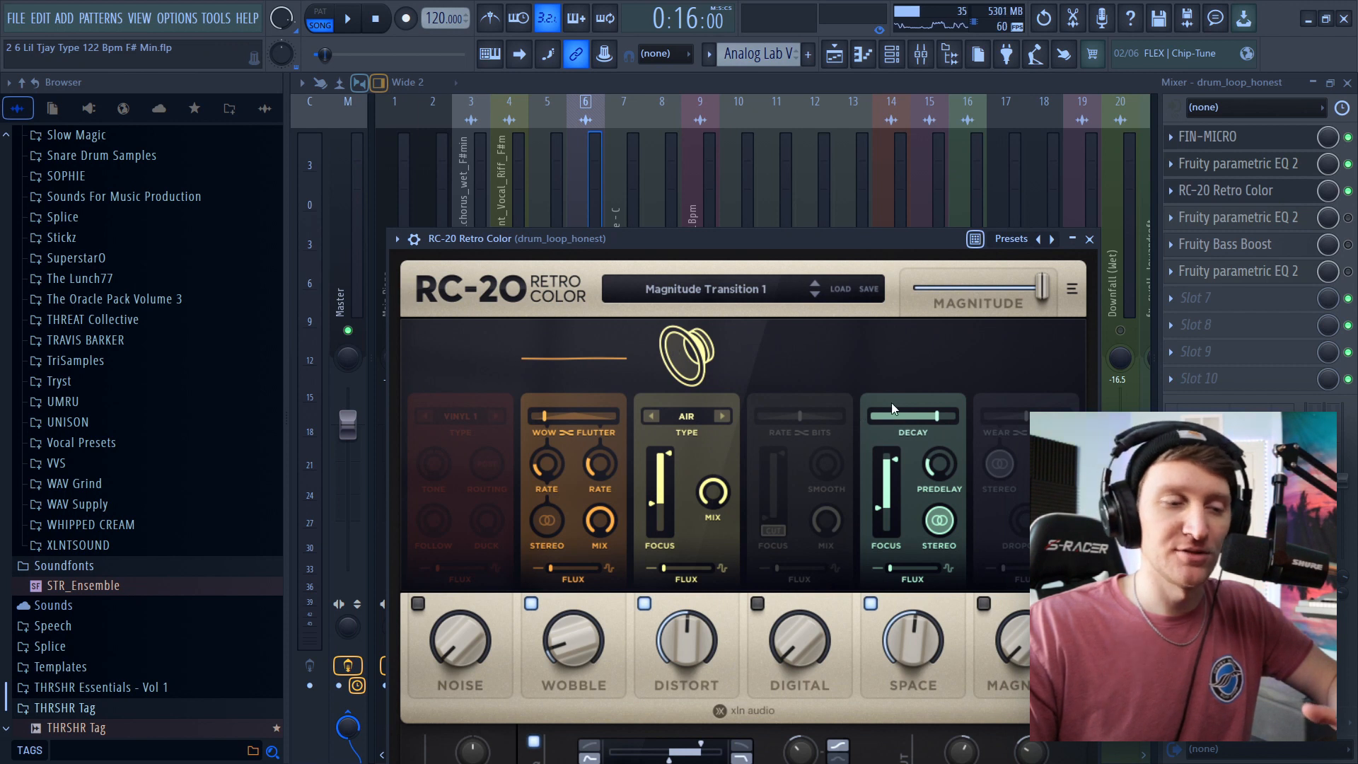
key("space")
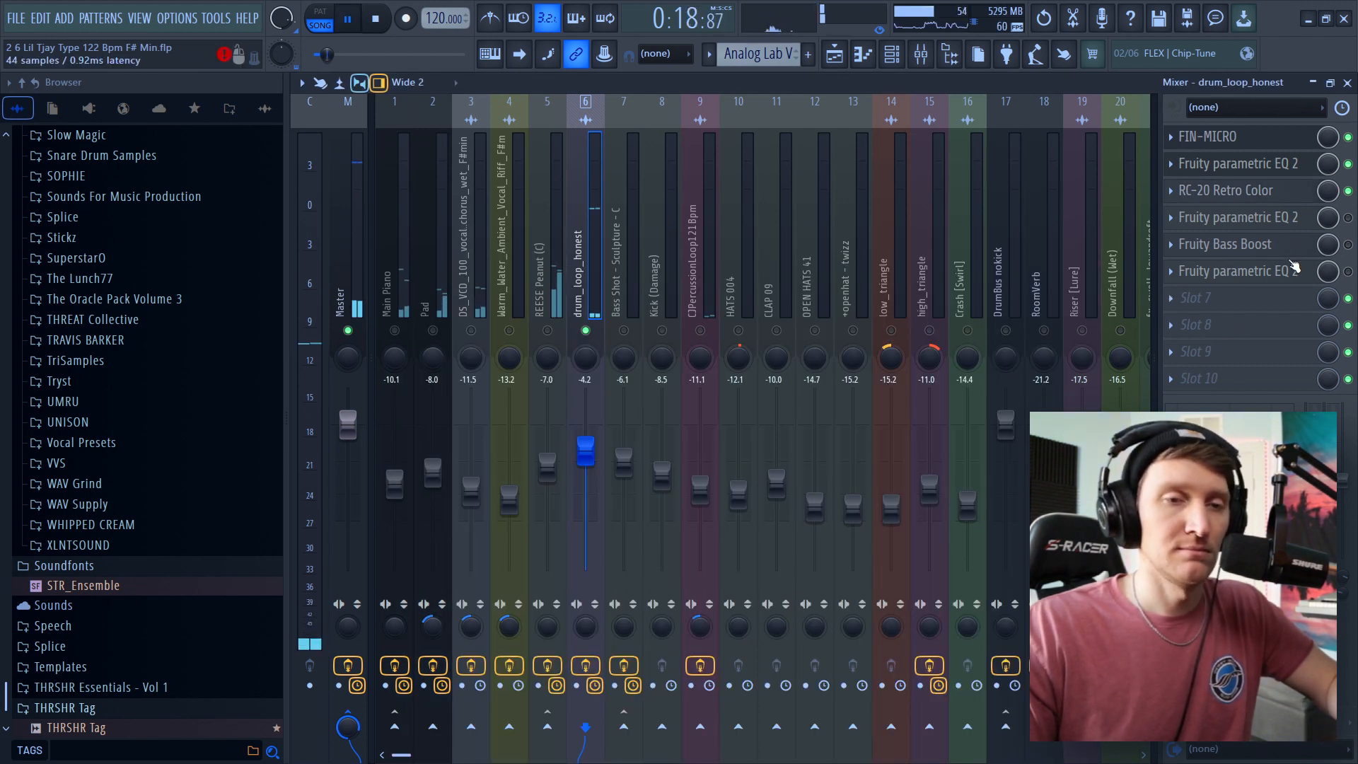
key("space")
- Examine the Fruity parametric EQ 2 in slot 4 of the drum_loop_honest track while playing the loop through it
left_click(1277, 227)
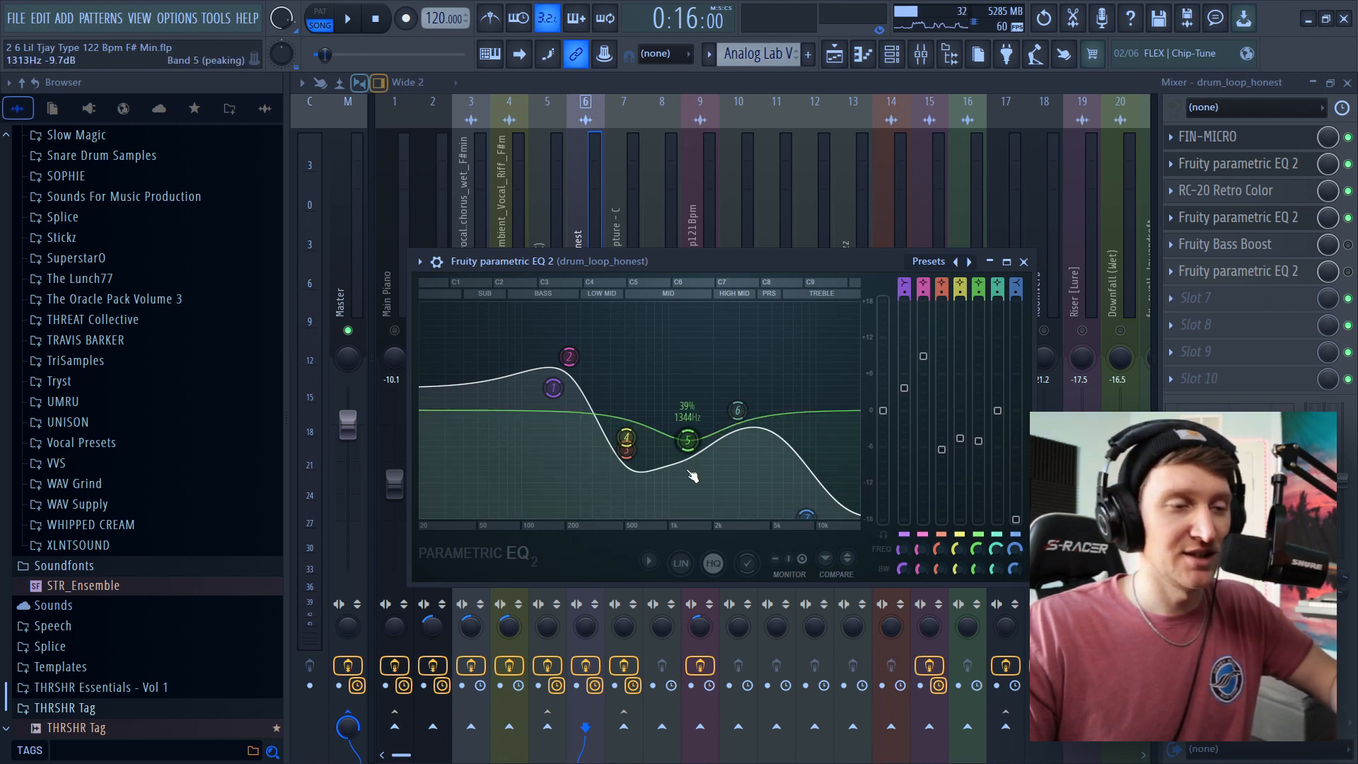
key("space")
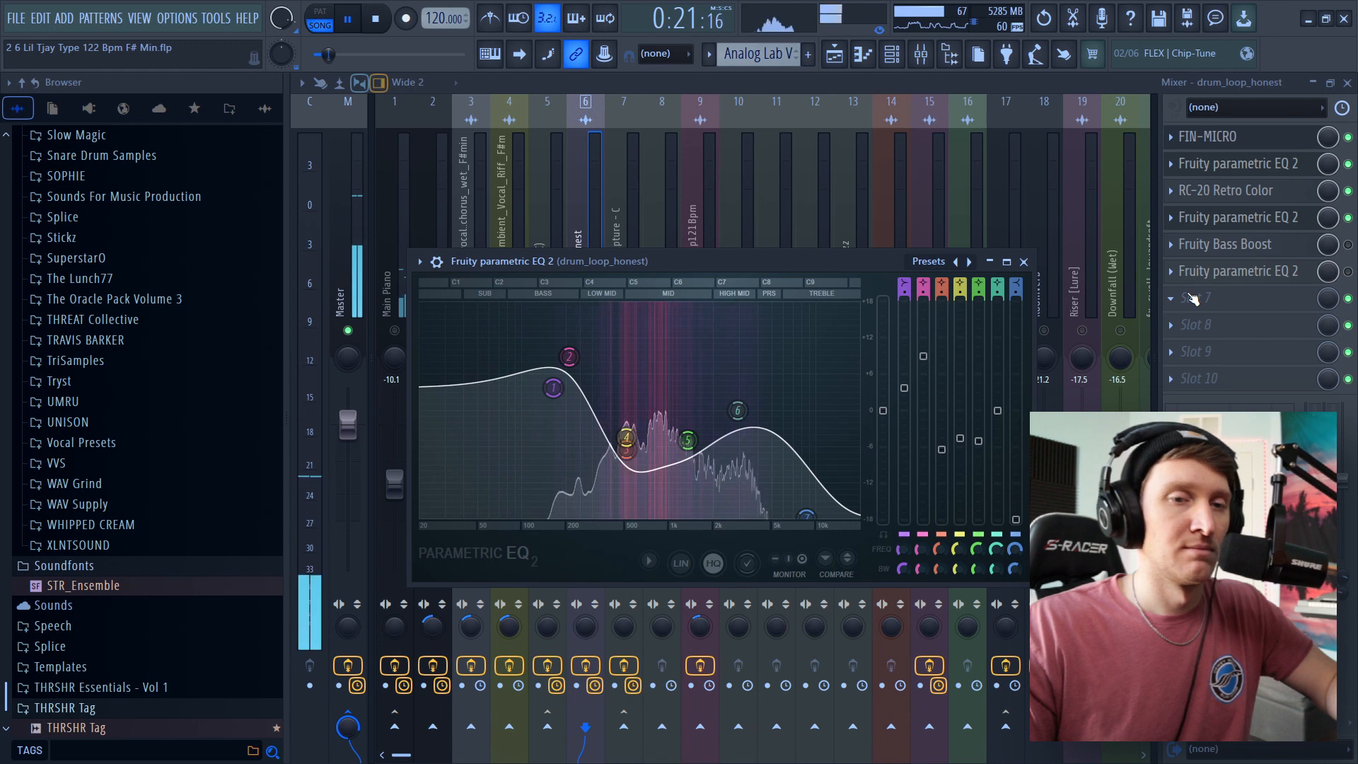
key("space")
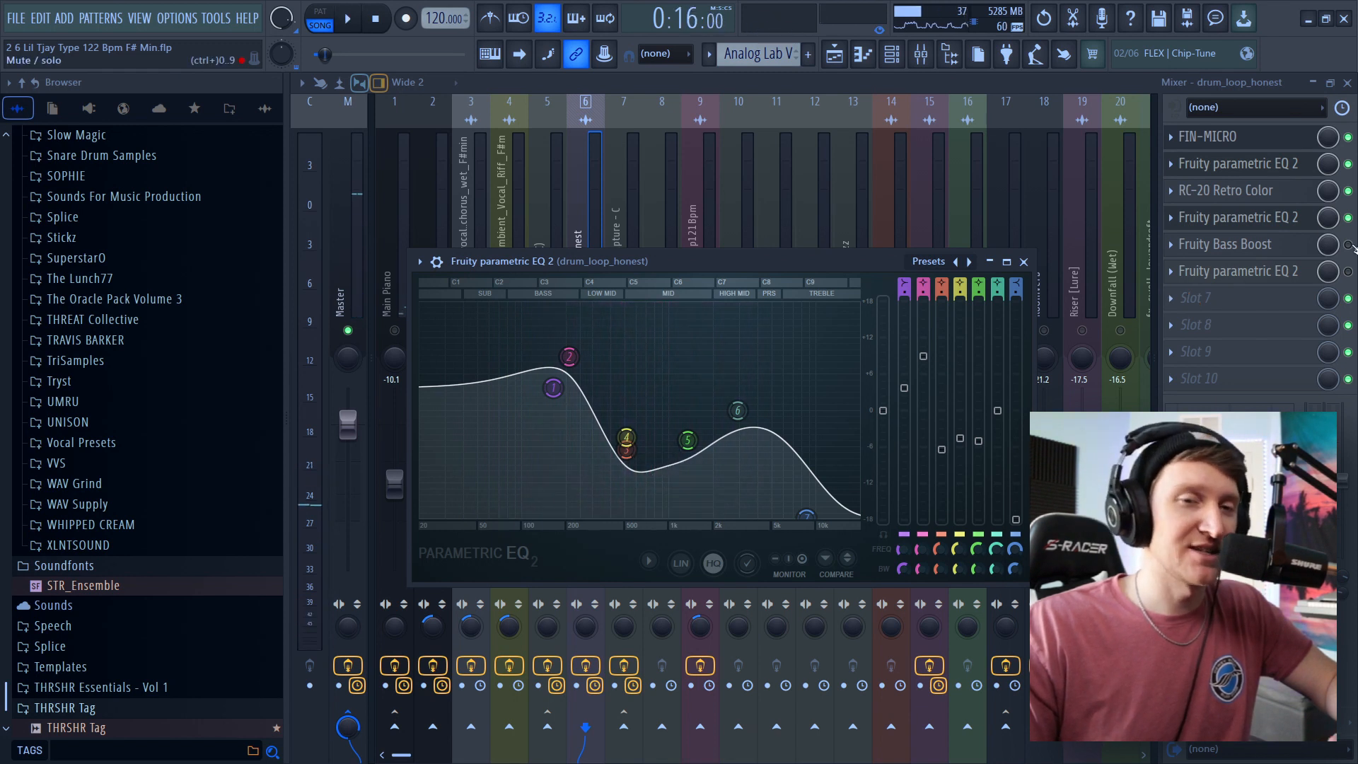
- Enable Fruity Bass Boost on the drum_loop_honest track, review its frequency and amount, and play the loop
left_click(1349, 246)
left_click(1212, 245)
left_click(1212, 245)
left_click(1211, 244)
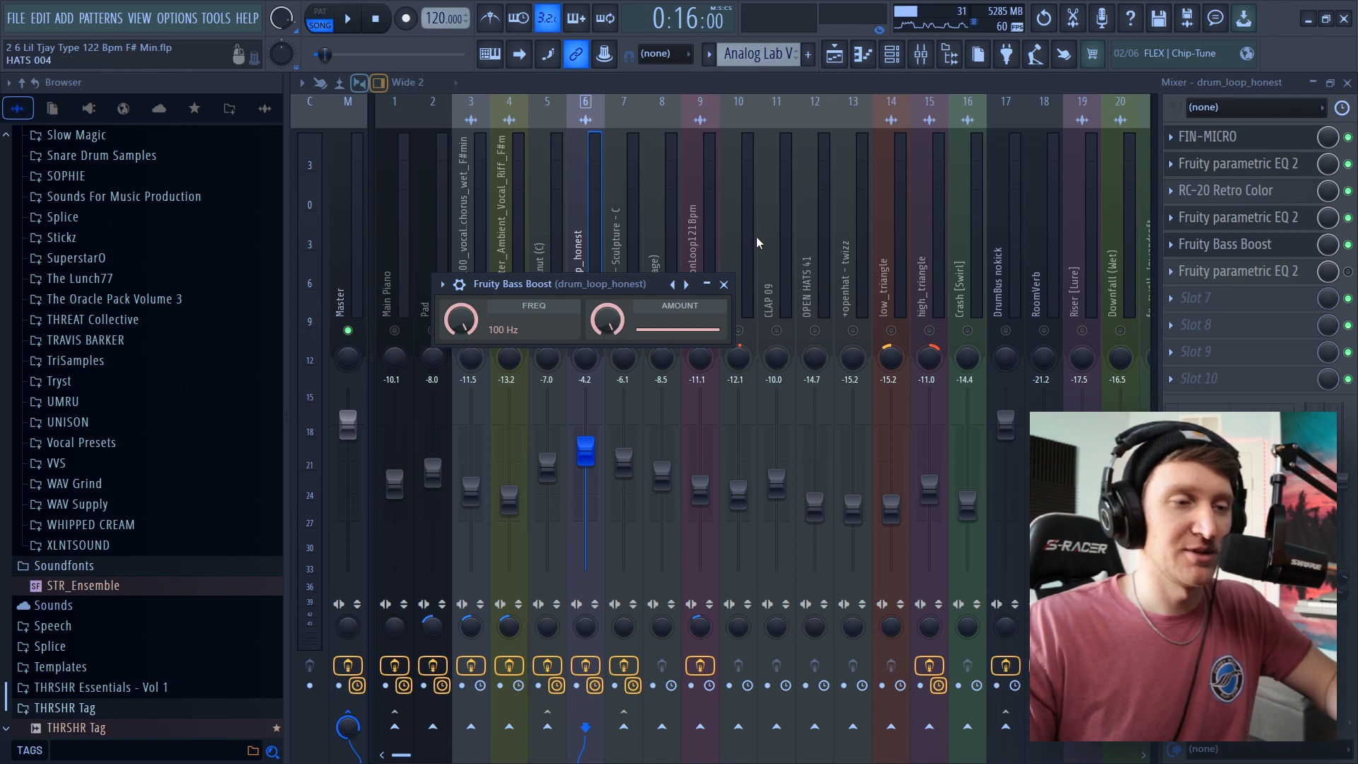
left_click(727, 285)
key("space")
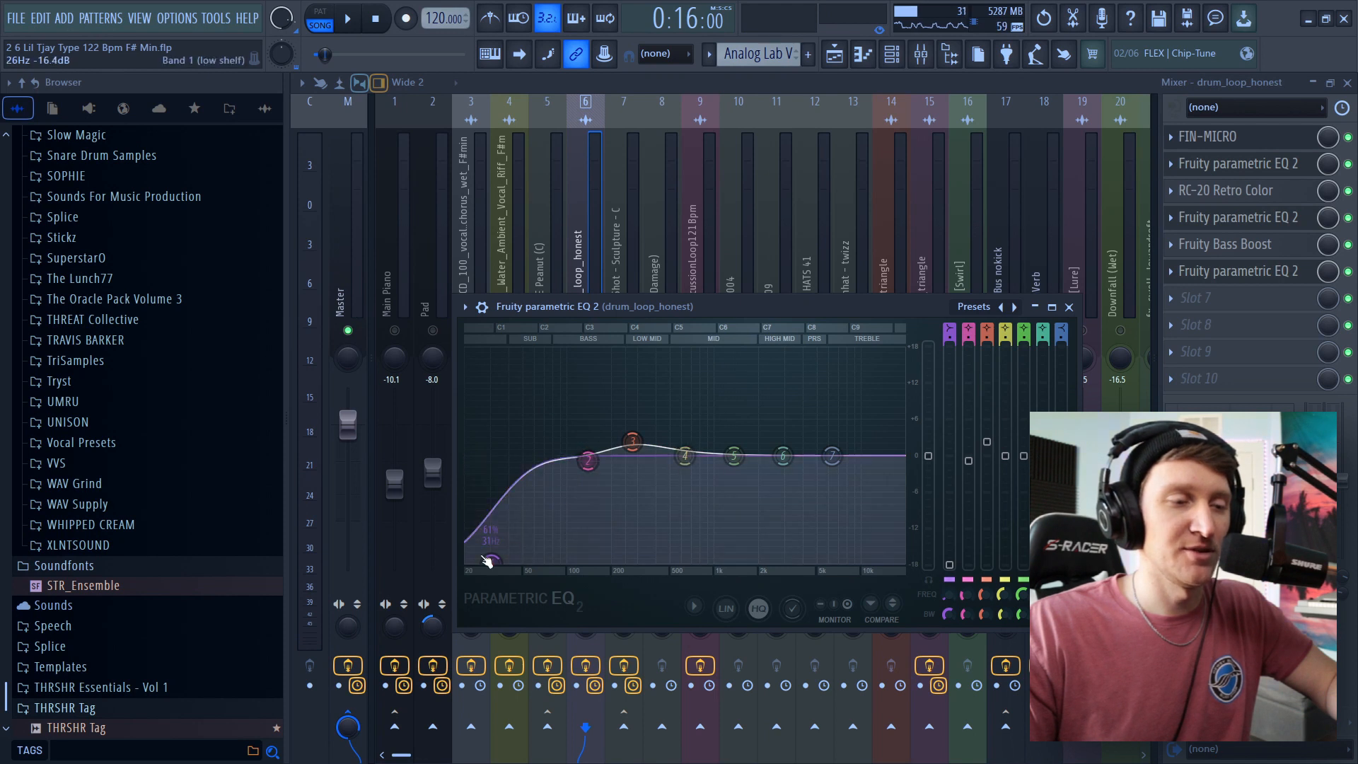
- Close the final Fruity parametric EQ 2 of the drum loop, audition the loop with the other tracks, and return to the playlist
left_click(1069, 306)
key("space")
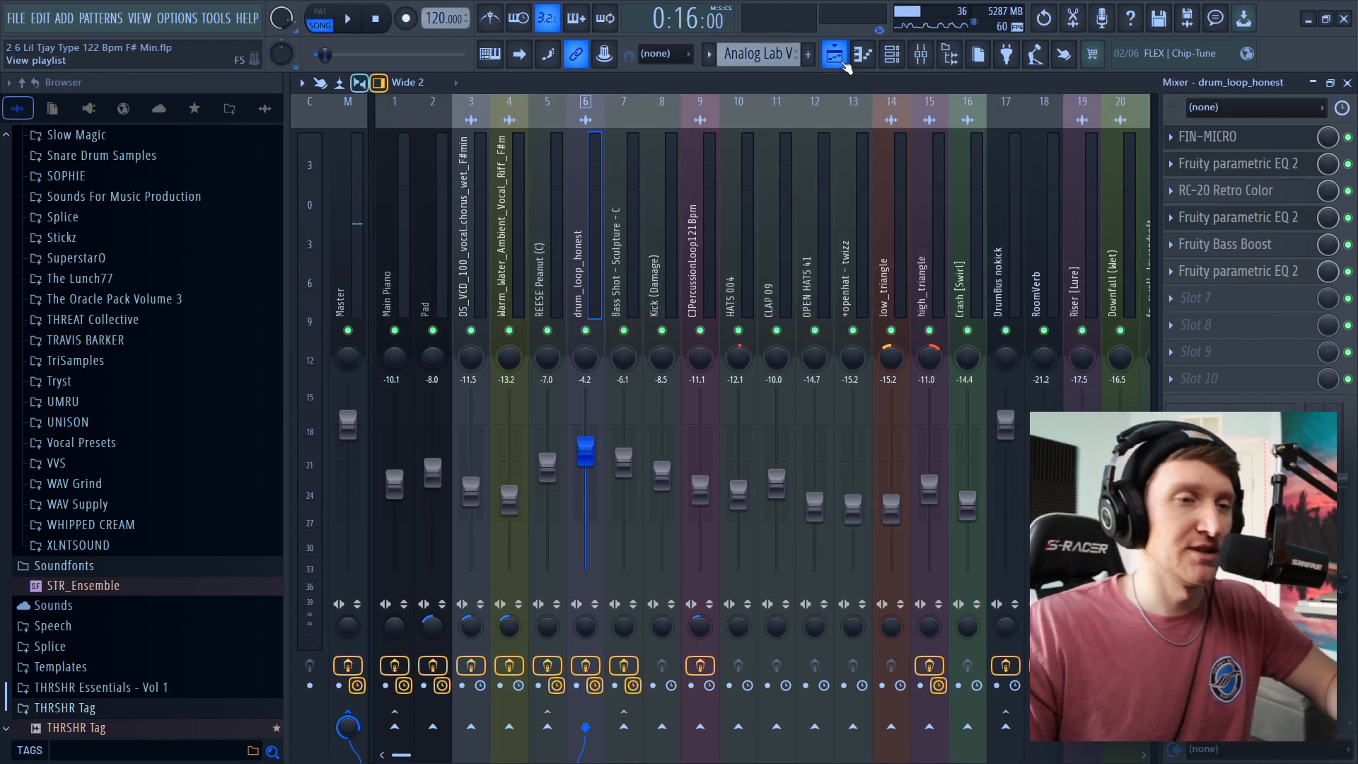
left_click(836, 55)
key("space")
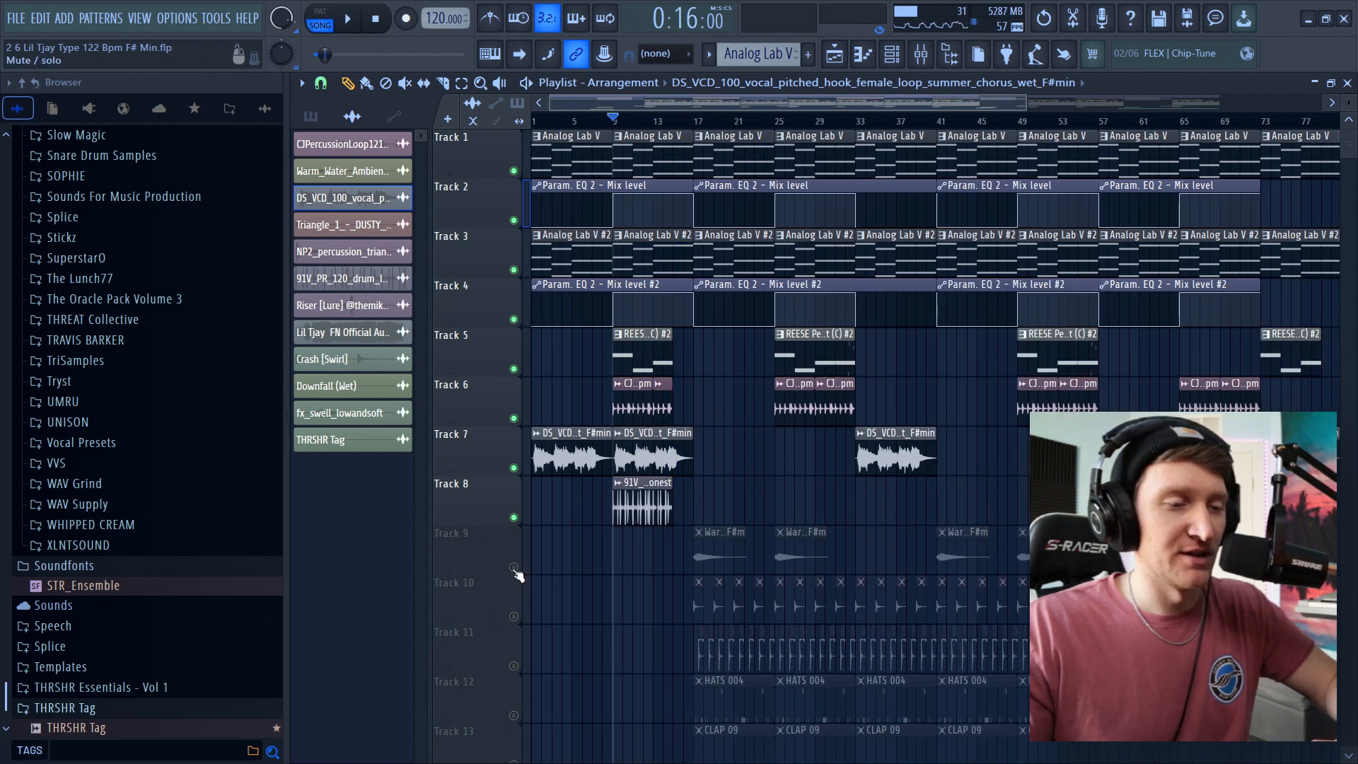
- Unmute the Warm_Water vocal riff on Track 9 and play the arrangement from bar 17
left_click(515, 567)
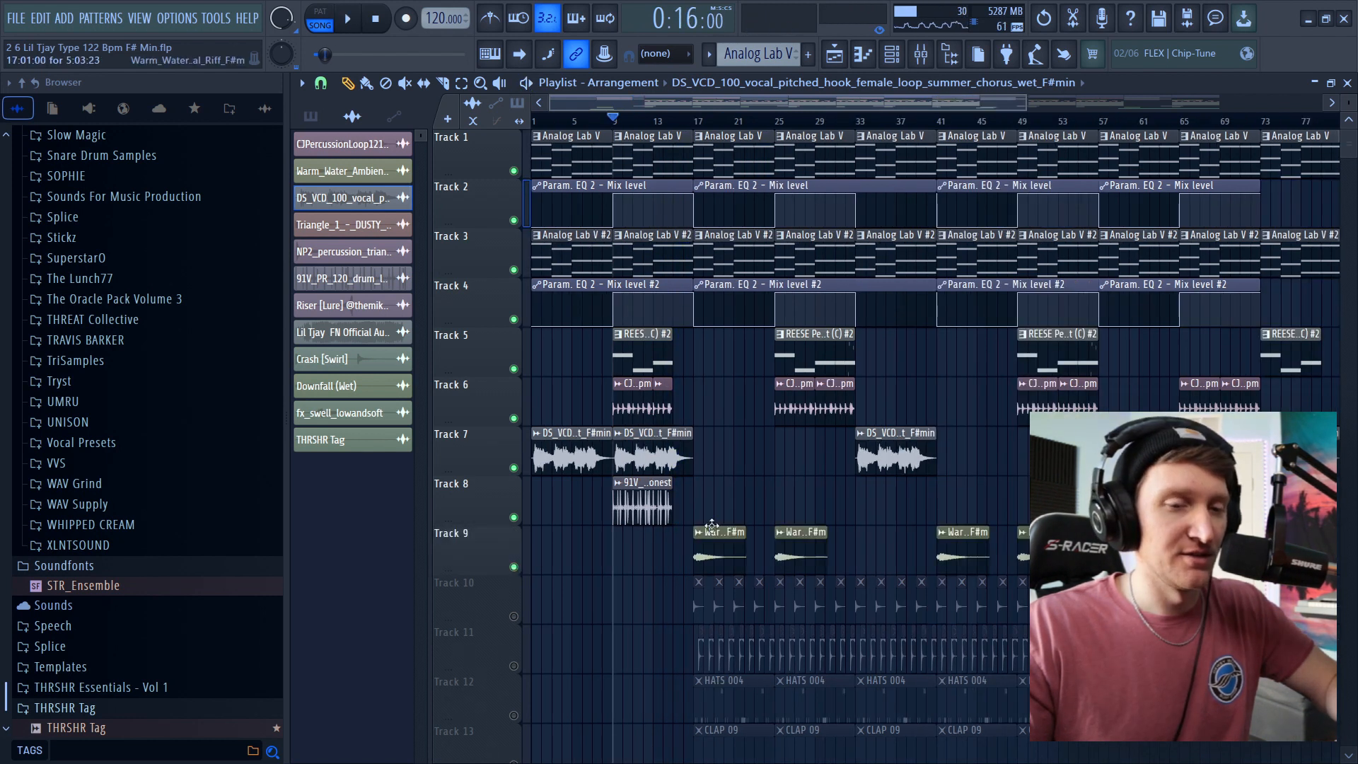
scroll(750, 129, "up", 3)
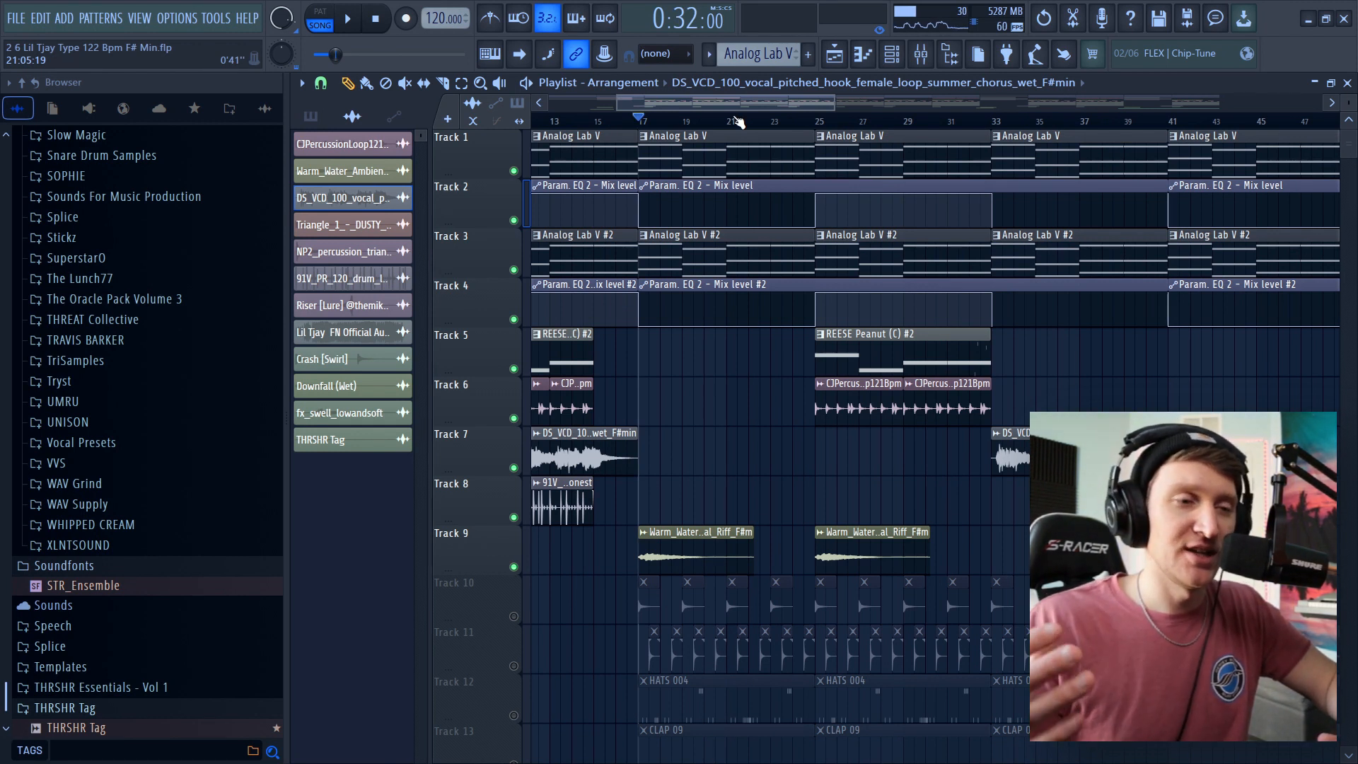
key("space")
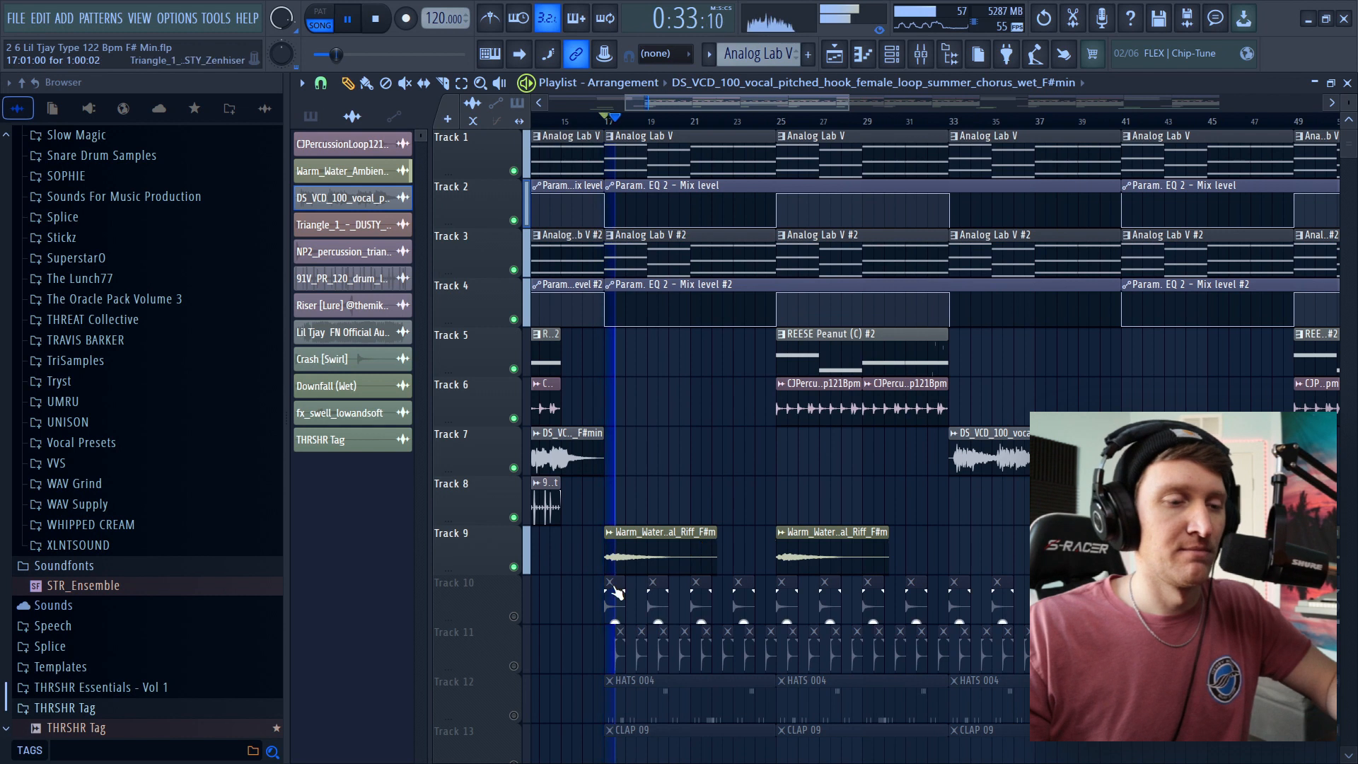
- Solo the triangle percussion samples on Tracks 10 and 11 and play them from bar 17
left_click(514, 566, "ctrl")
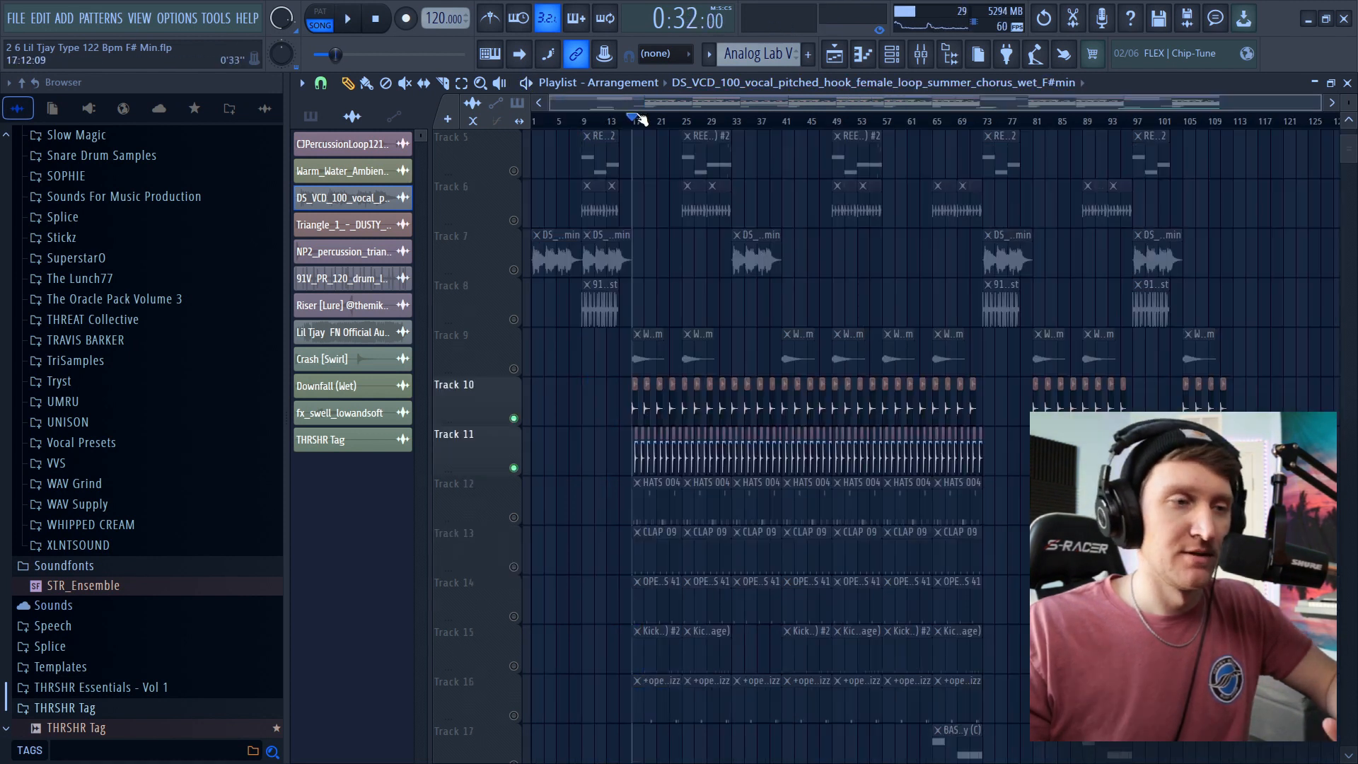
scroll(644, 127, "up", 6)
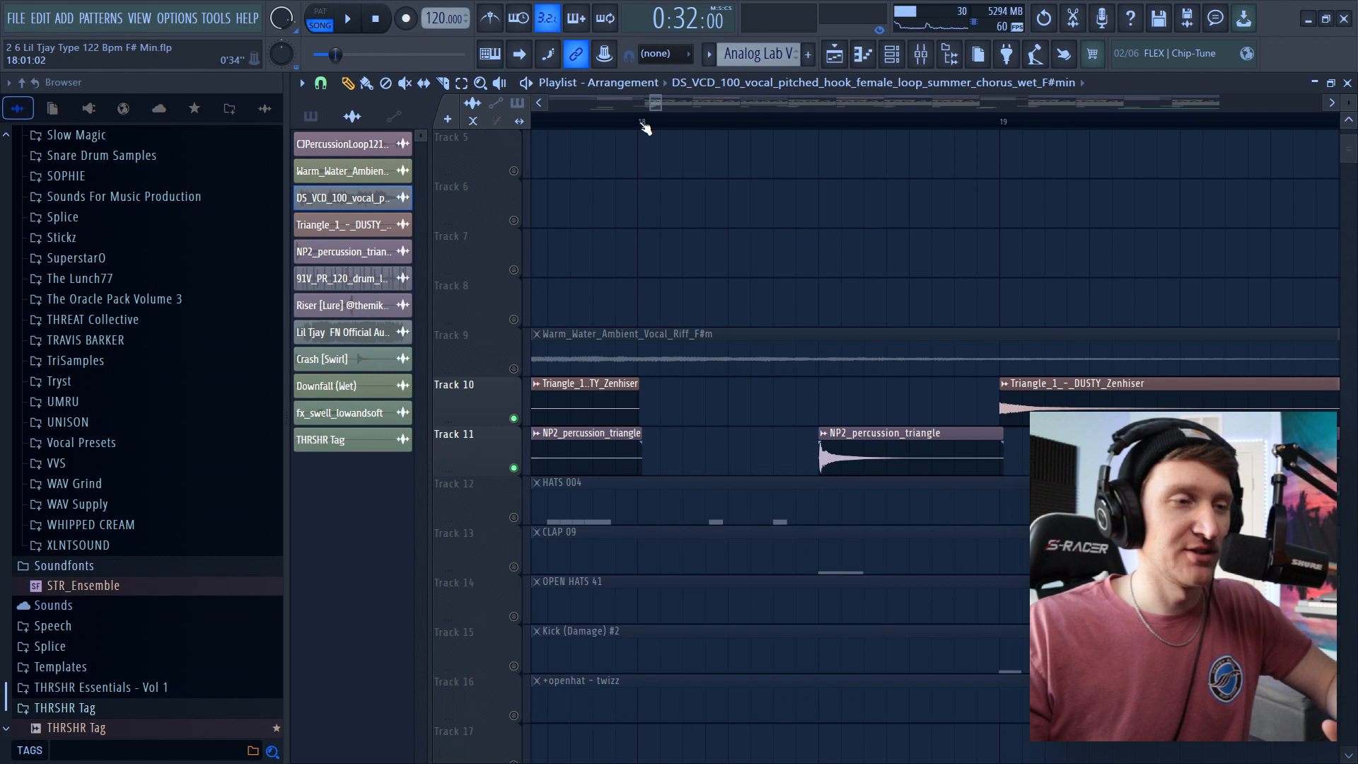
left_click_drag(649, 107, 649, 113)
scroll(670, 120, "down", 5)
key("space")
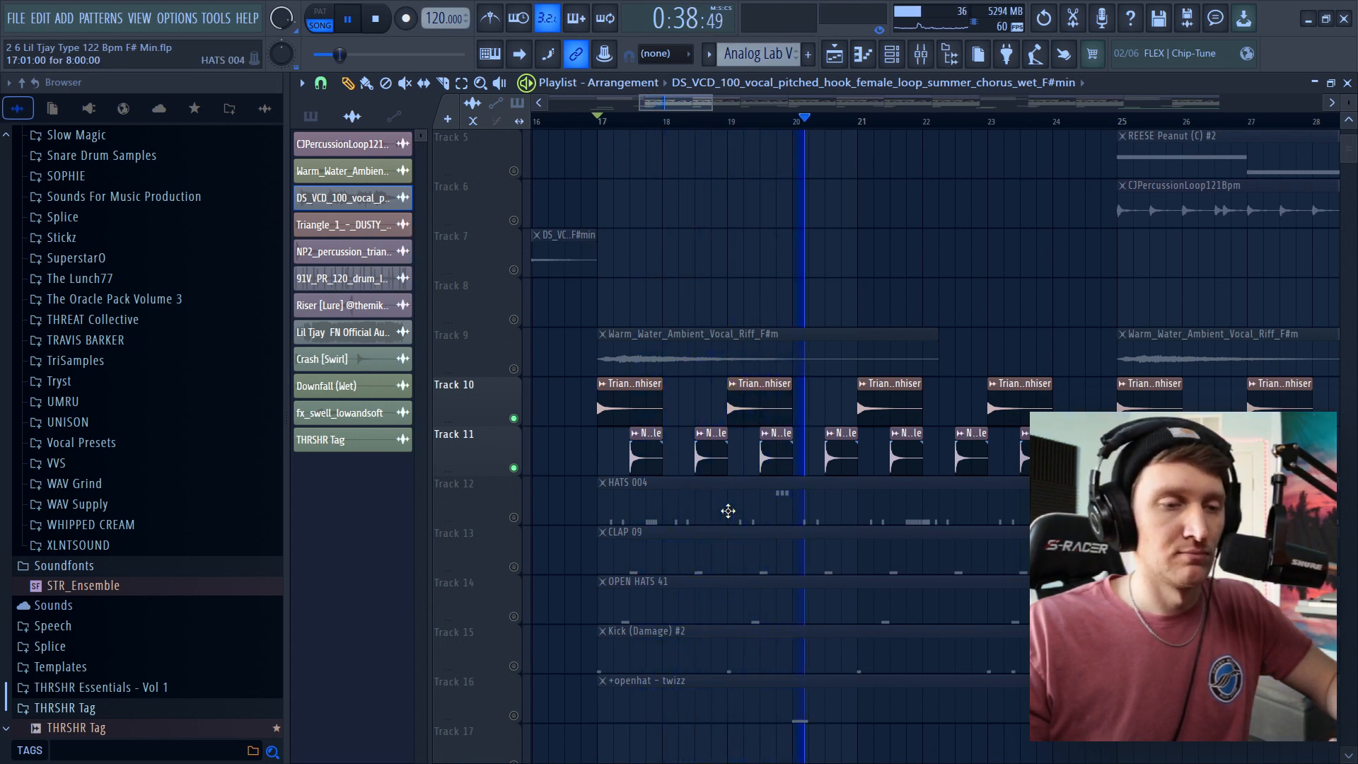
key("space")
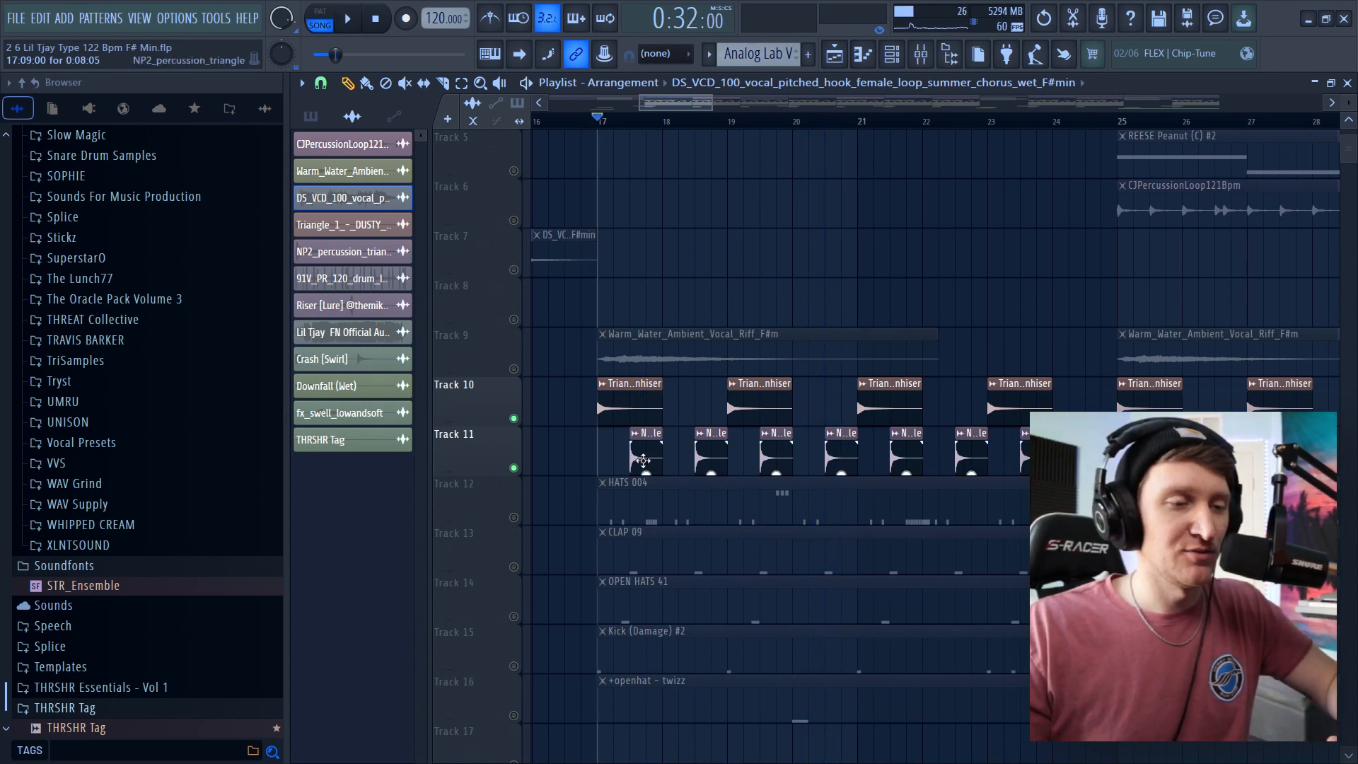
- Open the HATS 004 pattern from Track 12 in the piano roll and play through its notes
double_click(655, 499)
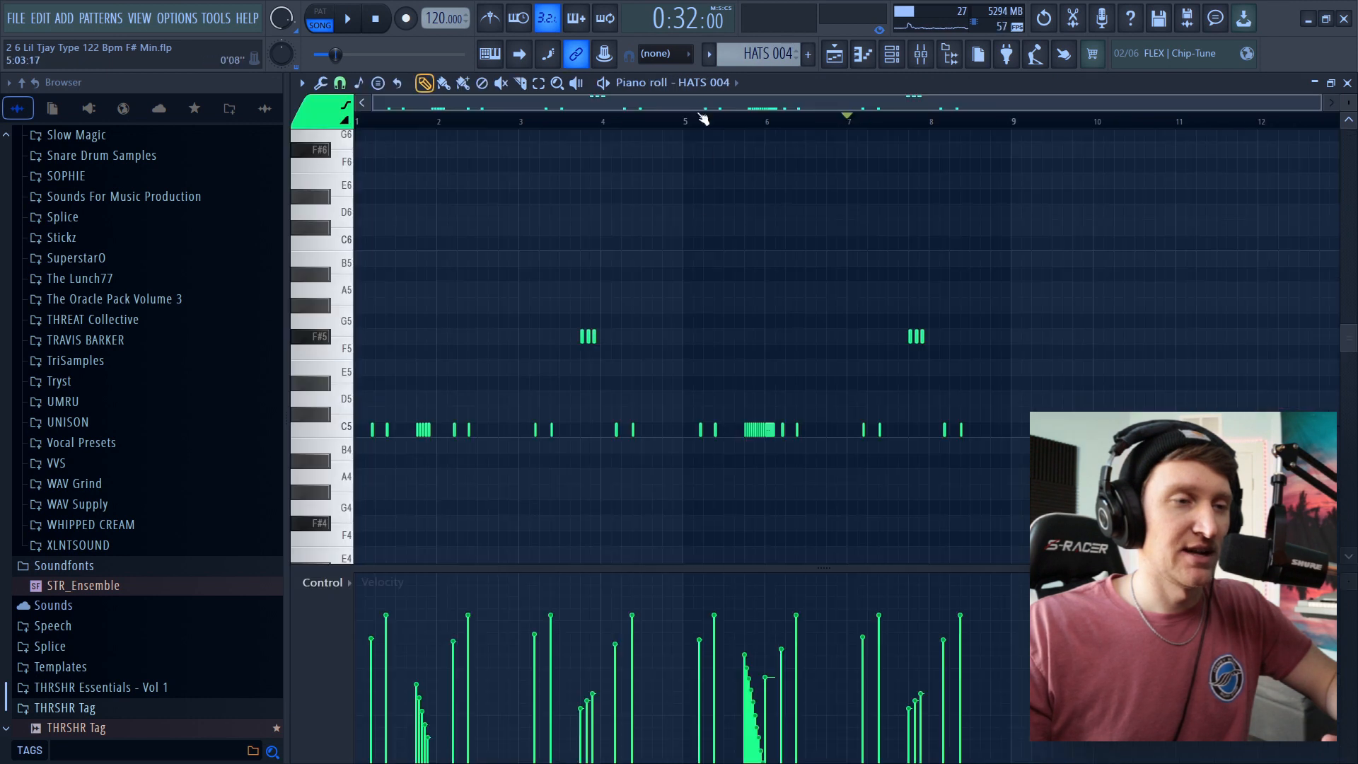
scroll(686, 118, "up", 3)
key("space")
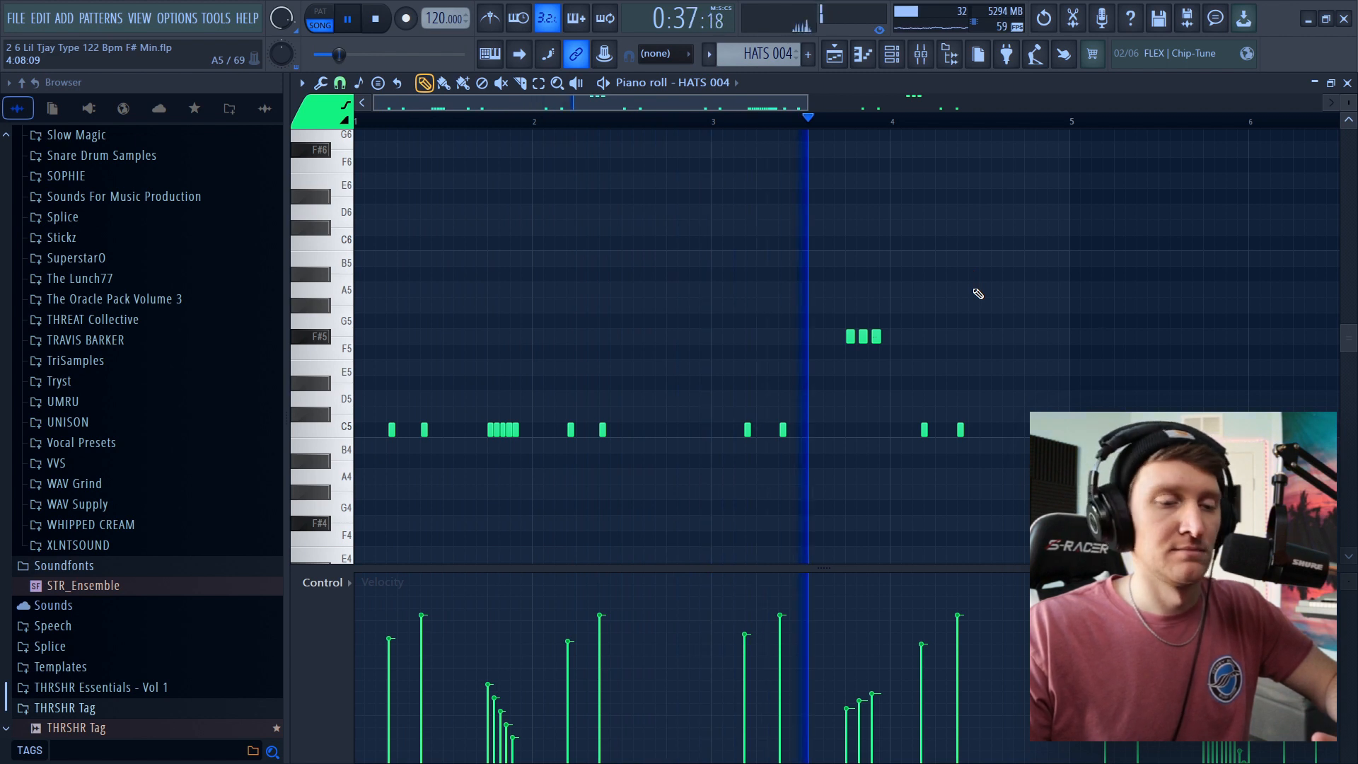
scroll(1069, 127, "down", 2)
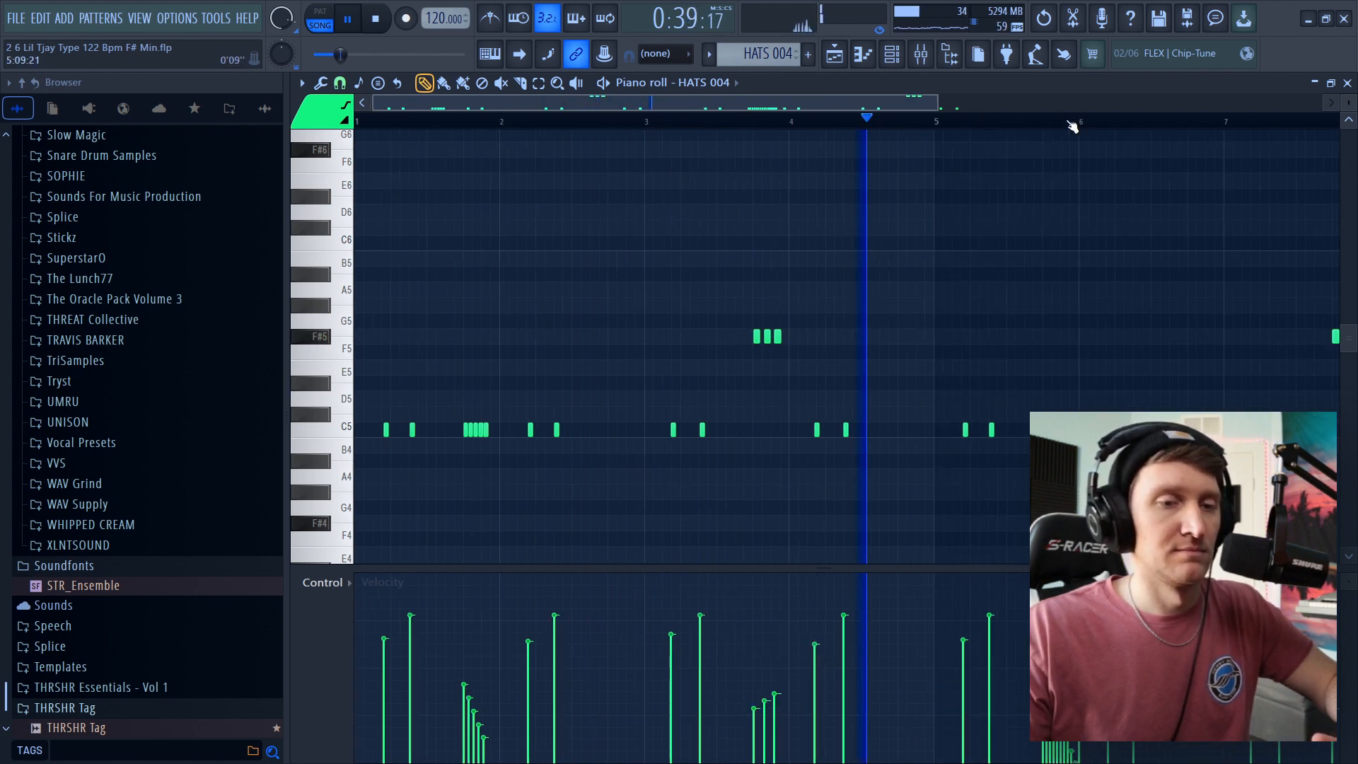
scroll(1072, 126, "down", 1)
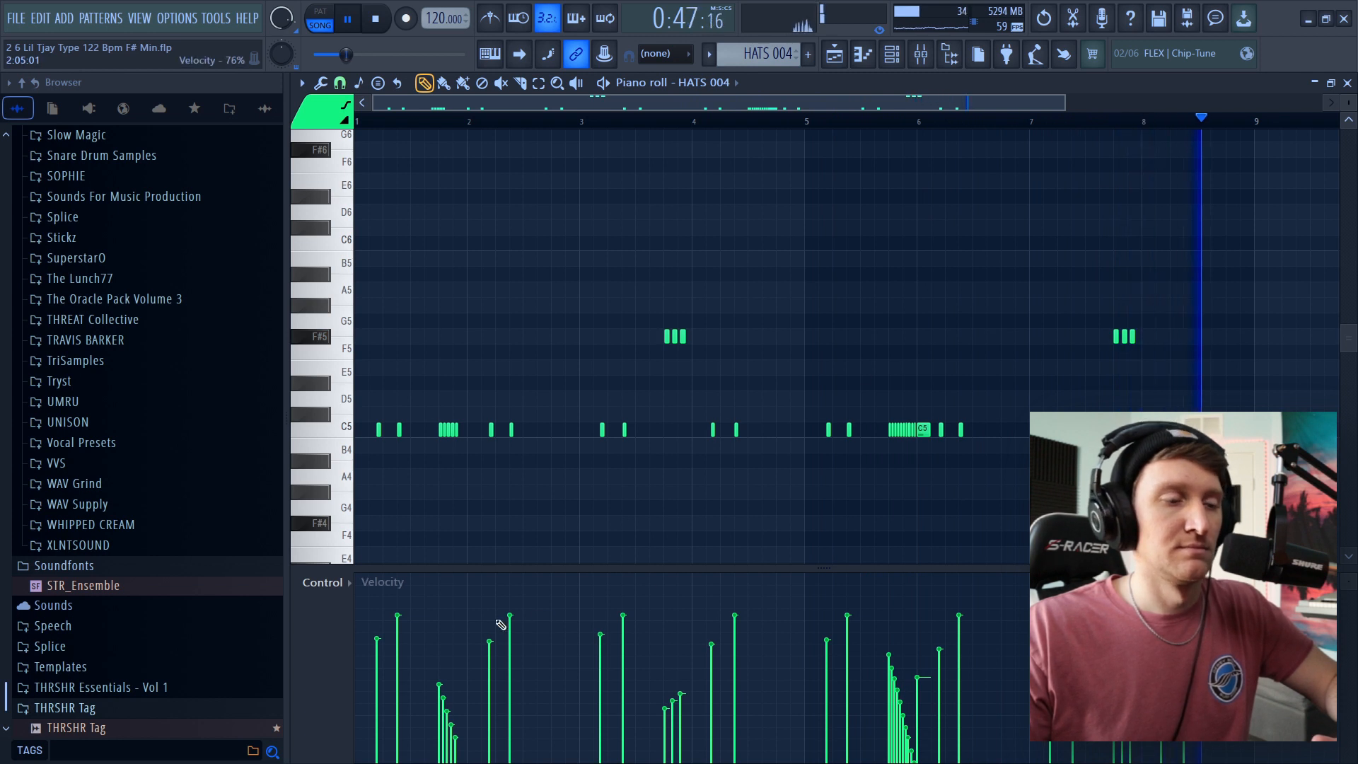
key("space")
- Show note pan for the HATS 004 pattern and examine the panning of its hi-hat rolls and F#5 notes
left_click(335, 665)
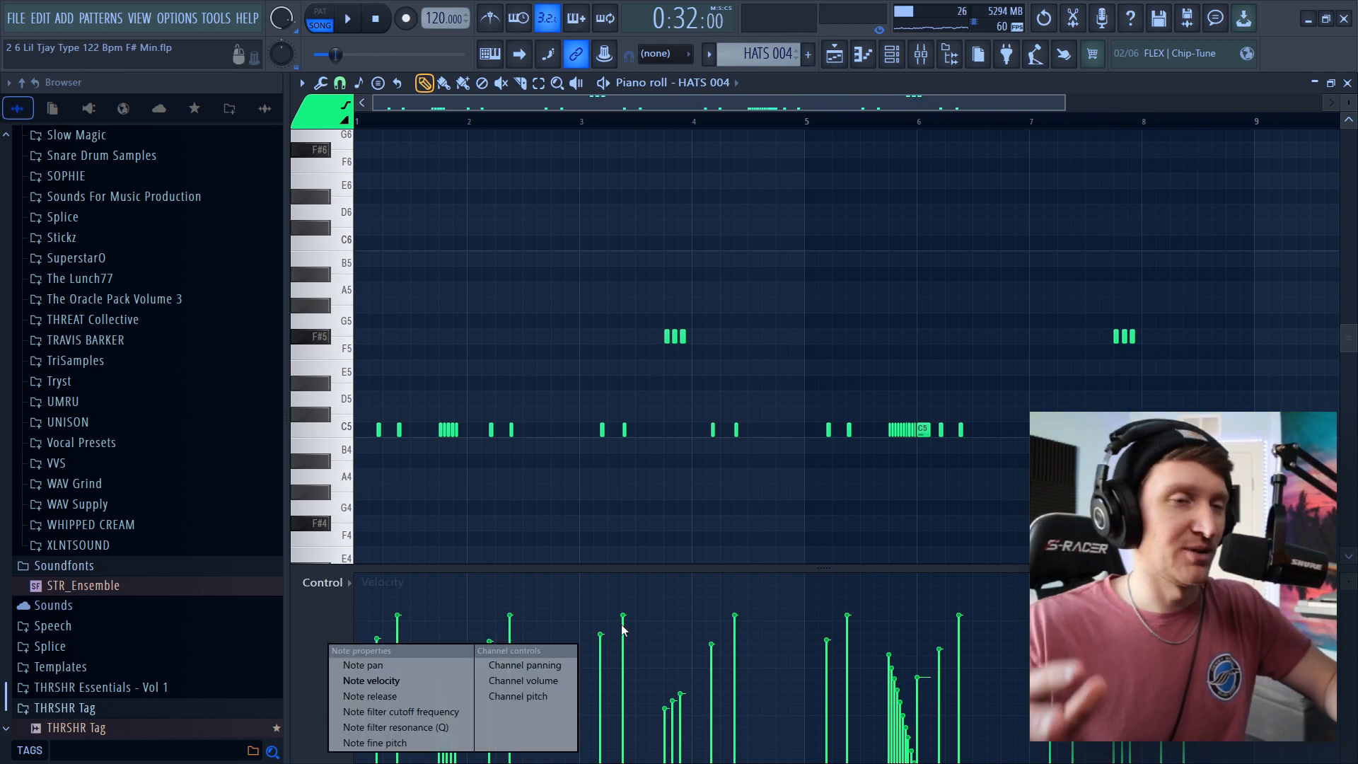
left_click(364, 665)
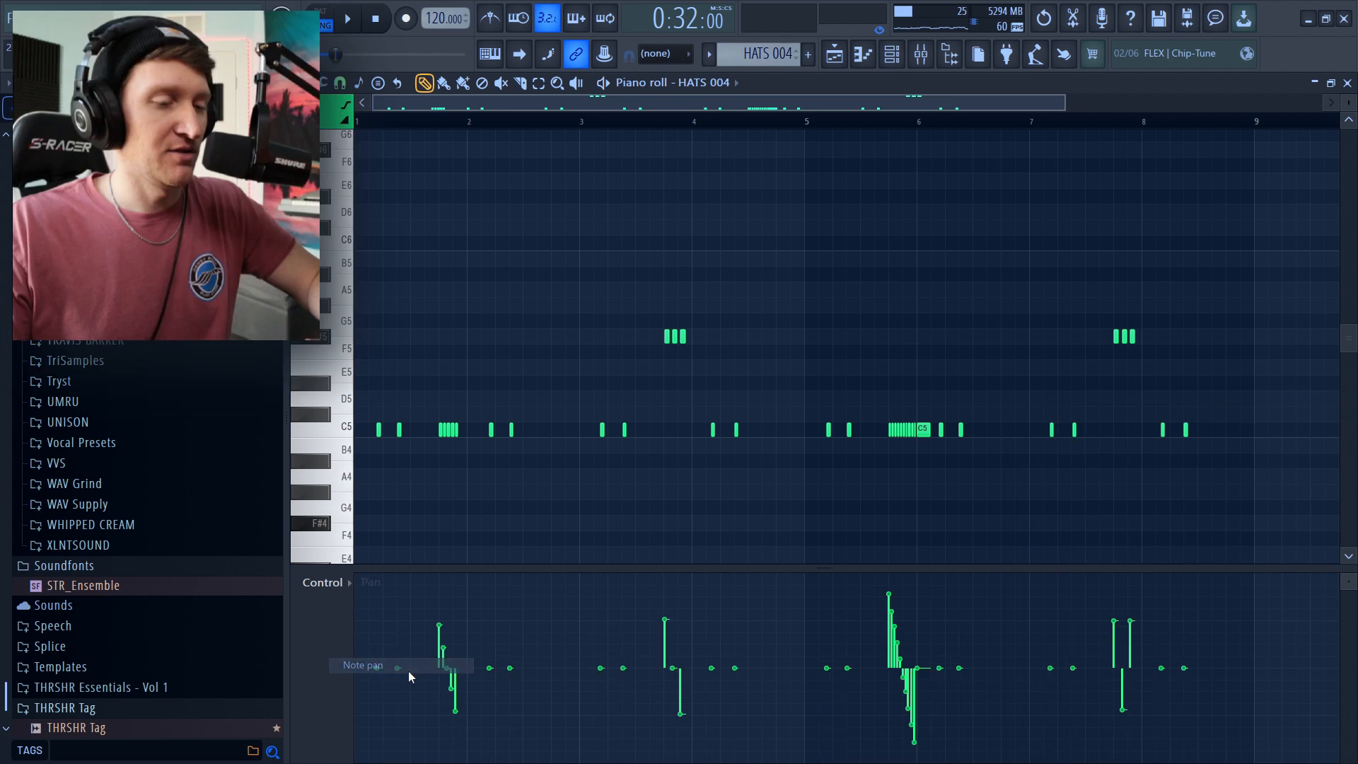
scroll(520, 99, "down", 2)
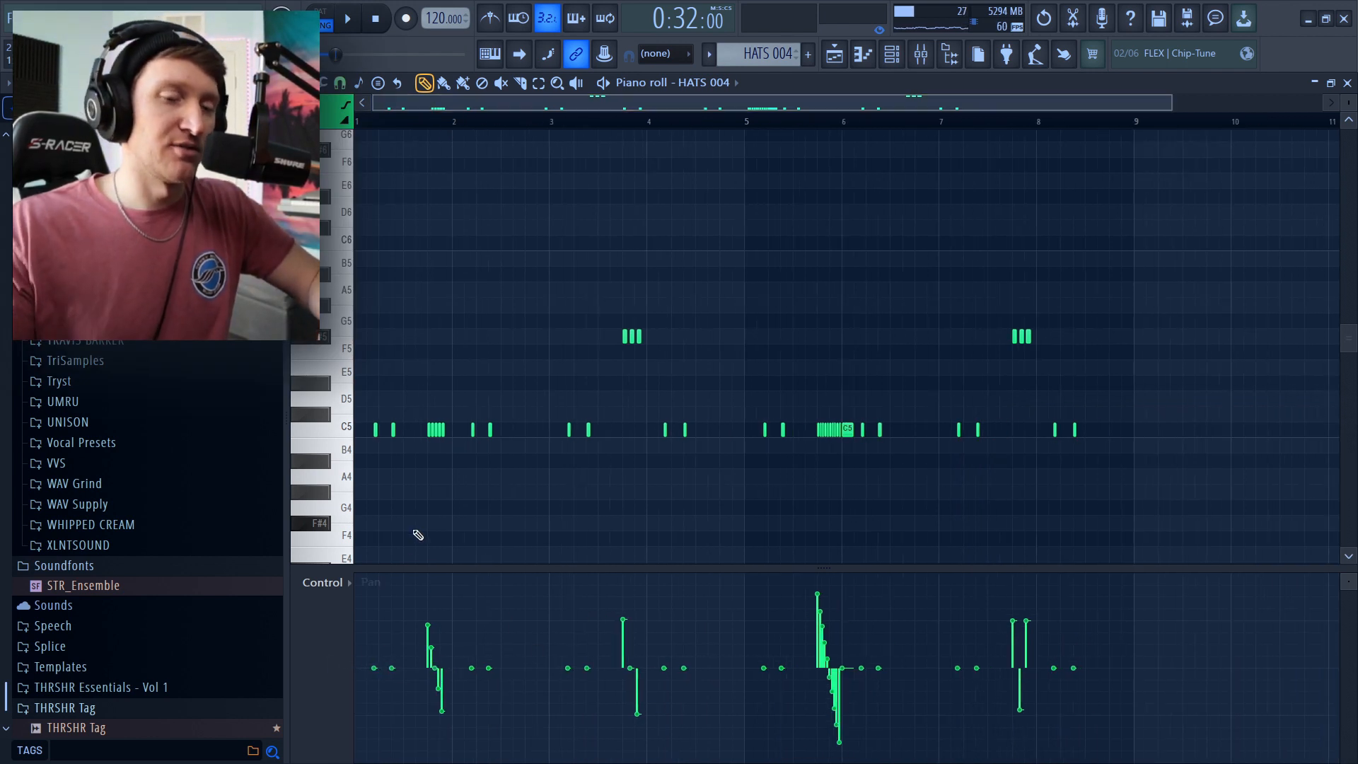
scroll(418, 117, "up", 5)
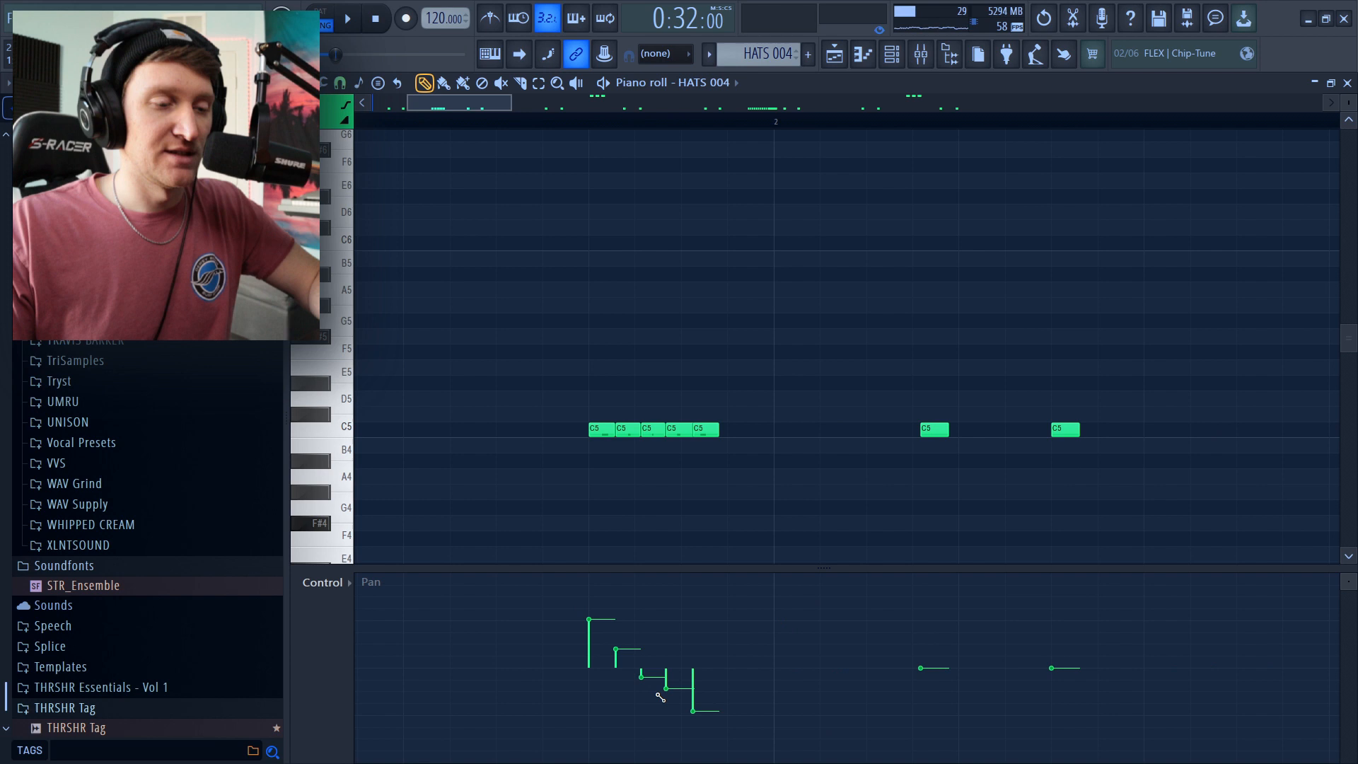
key("space")
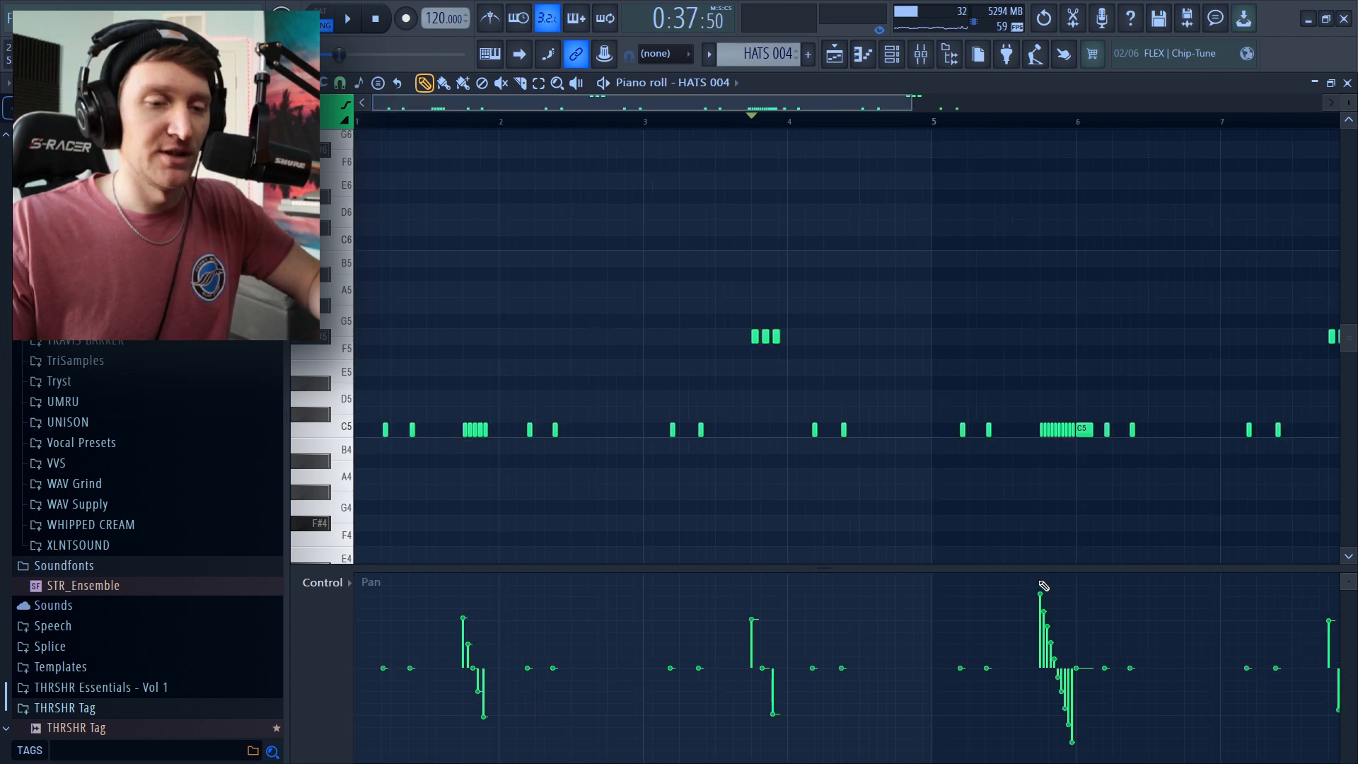
scroll(1109, 129, "up", 5)
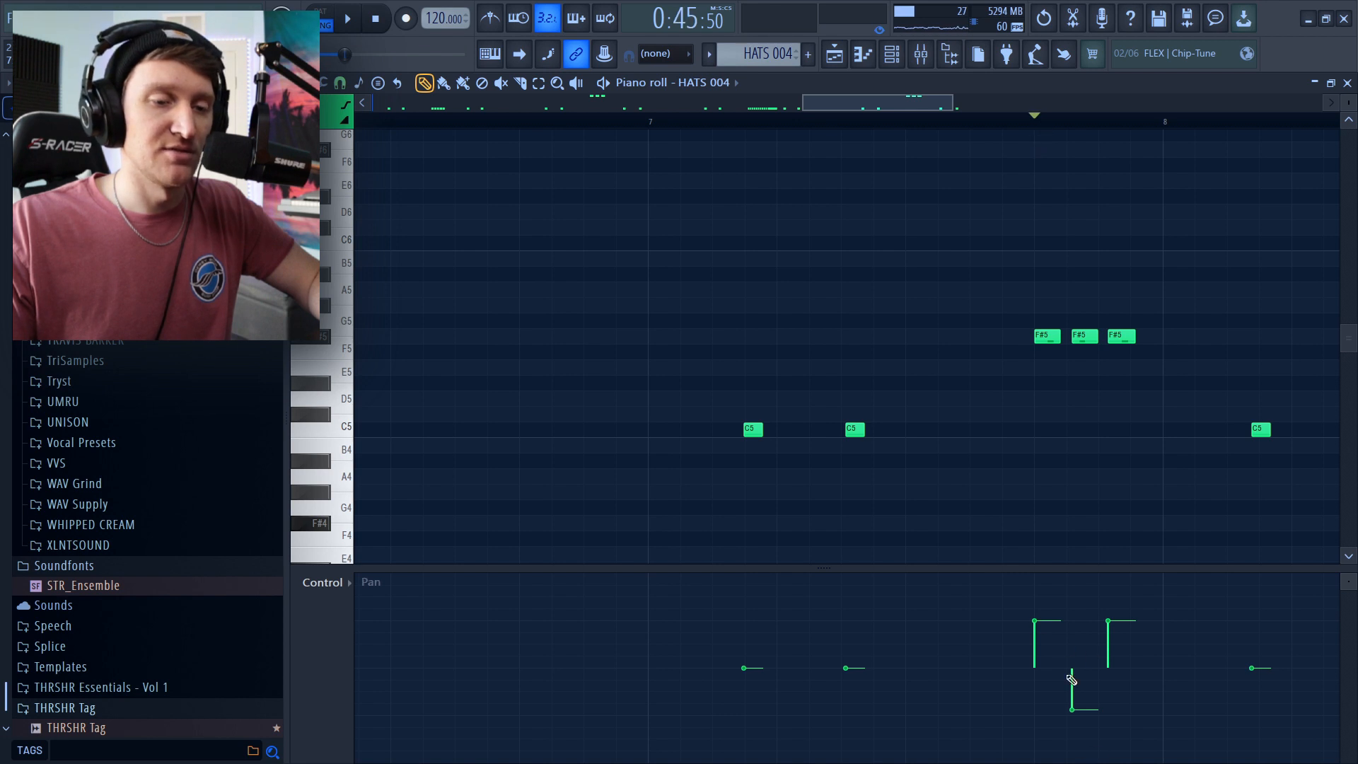
key("space")
key("space")
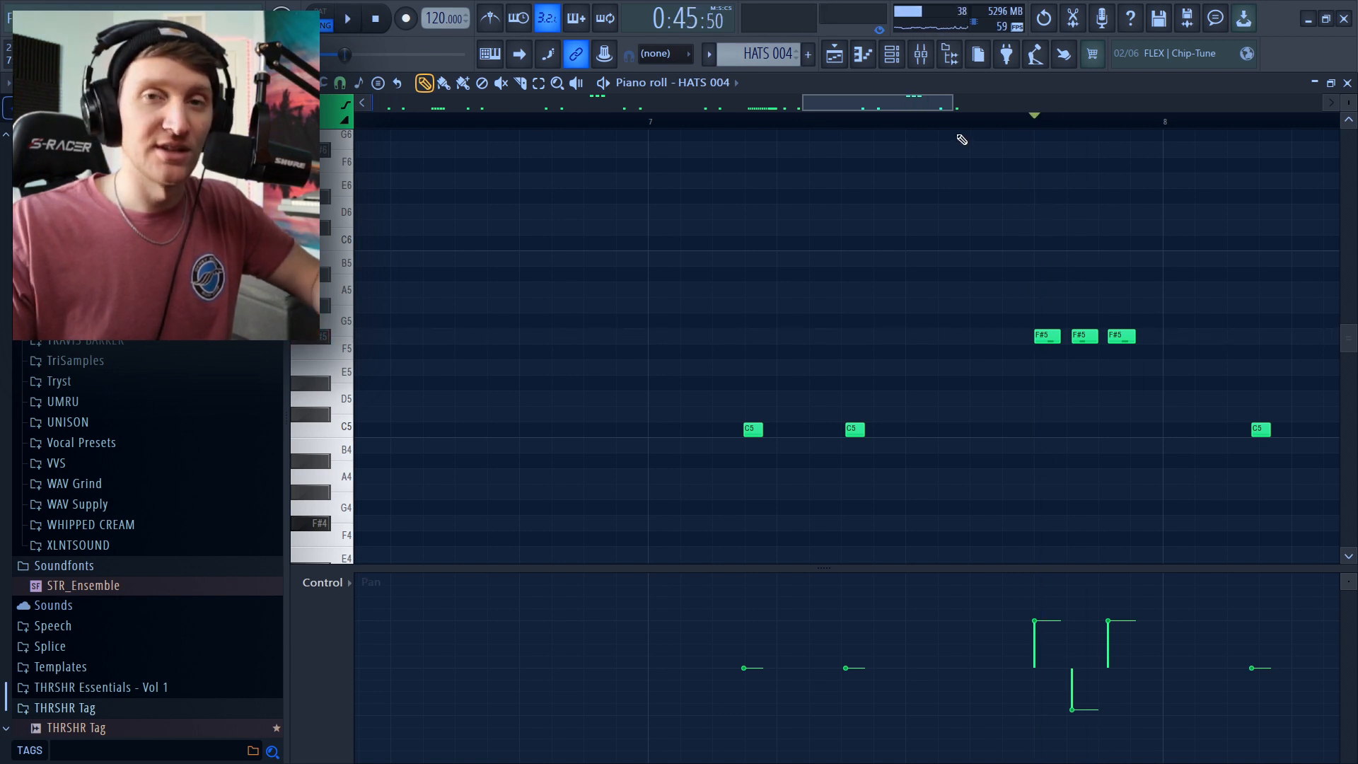
- Unmute CLAP 09 on Track 13, open its pattern in the piano roll, and play it with the hats
scroll(963, 140, "down", 5)
scroll(981, 132, "down", 6)
scroll(1009, 473, "up", 4)
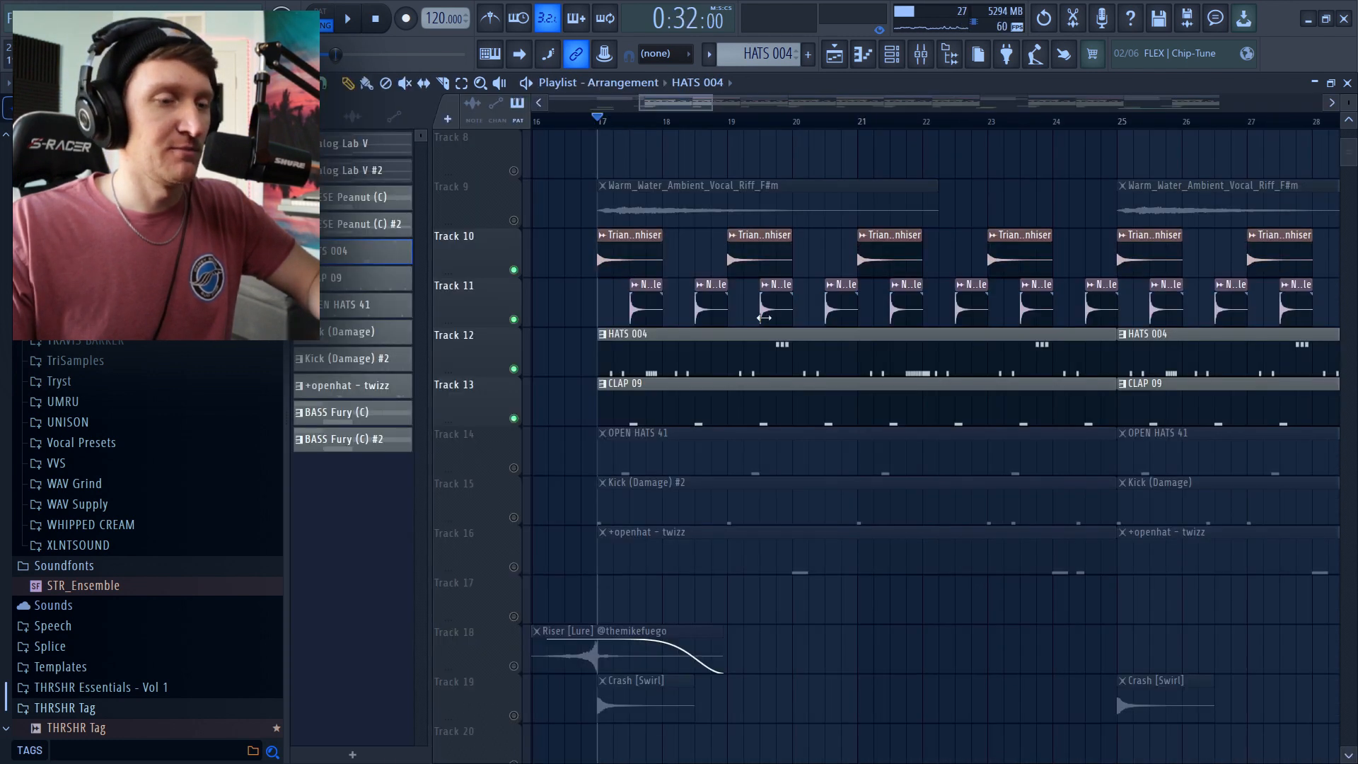
double_click(698, 410)
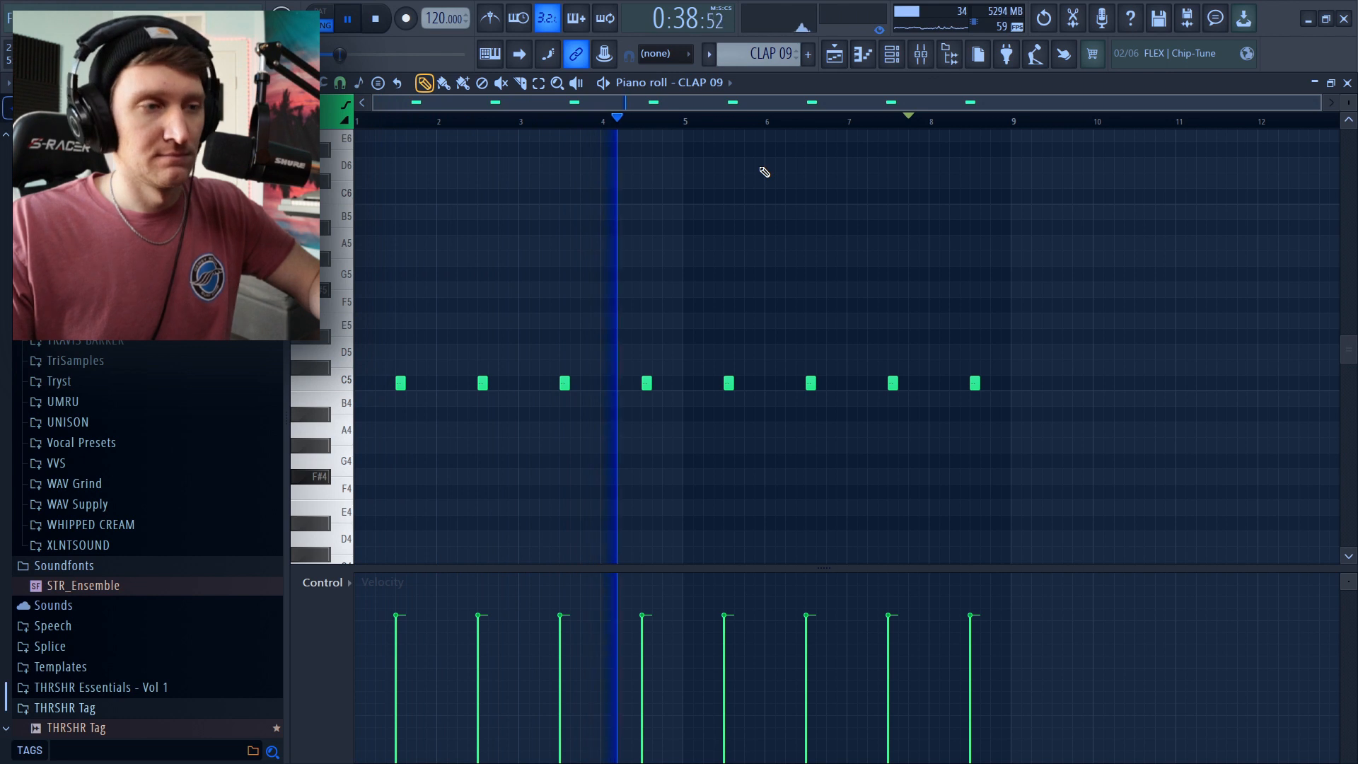
key("space")
- Return to the playlist, open the OPEN HATS 41 pattern from Track 14, and play its notes
key("F5")
double_click(754, 310)
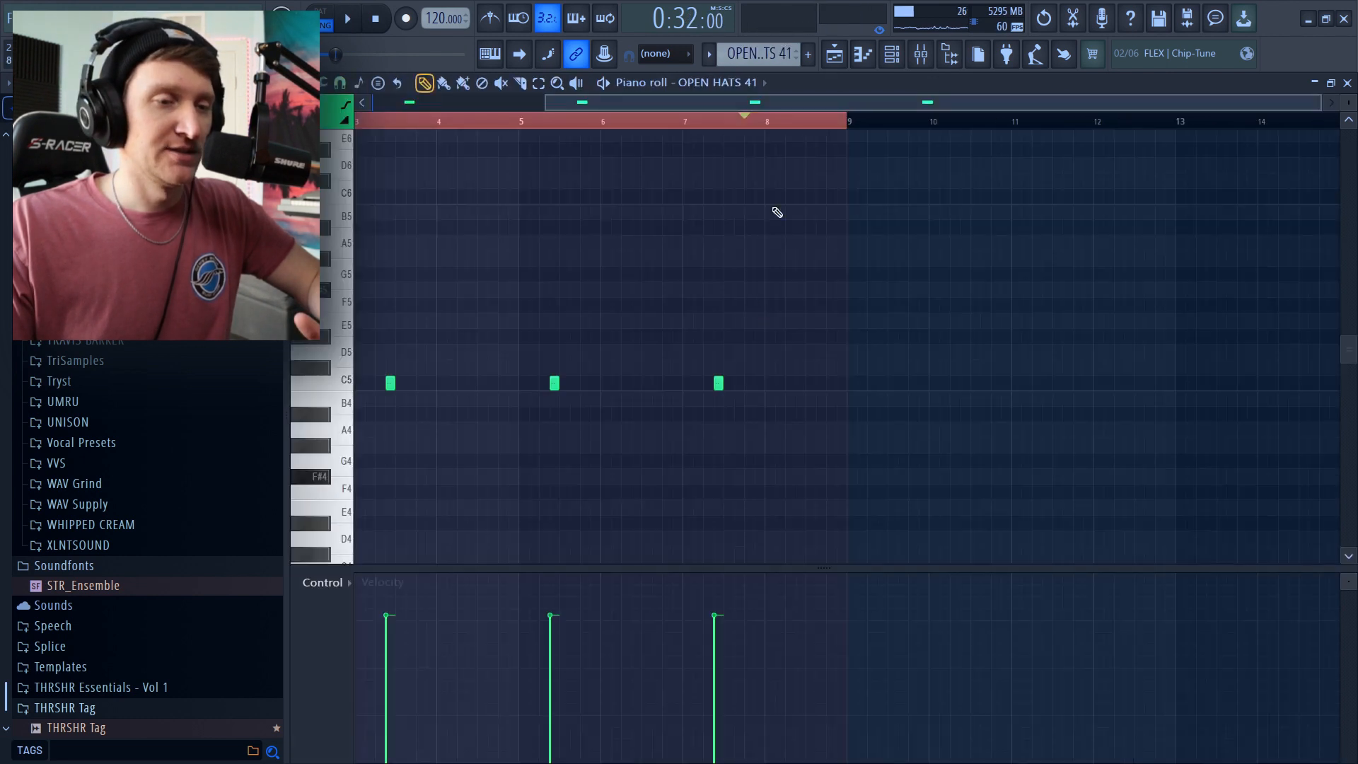
key("space")
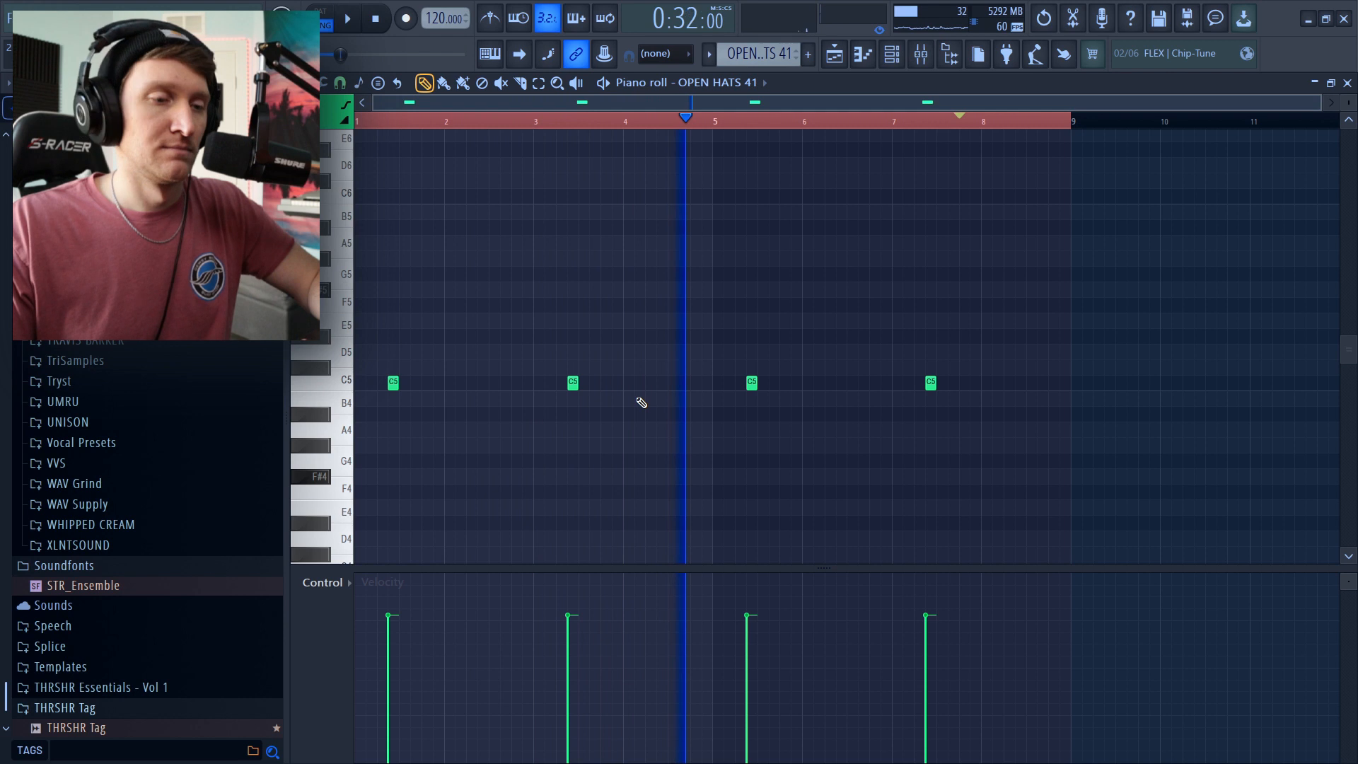
- Unmute +openhat - twizz on Track 16, play its piano roll notes with the drums, and return to the playlist
left_click(516, 419)
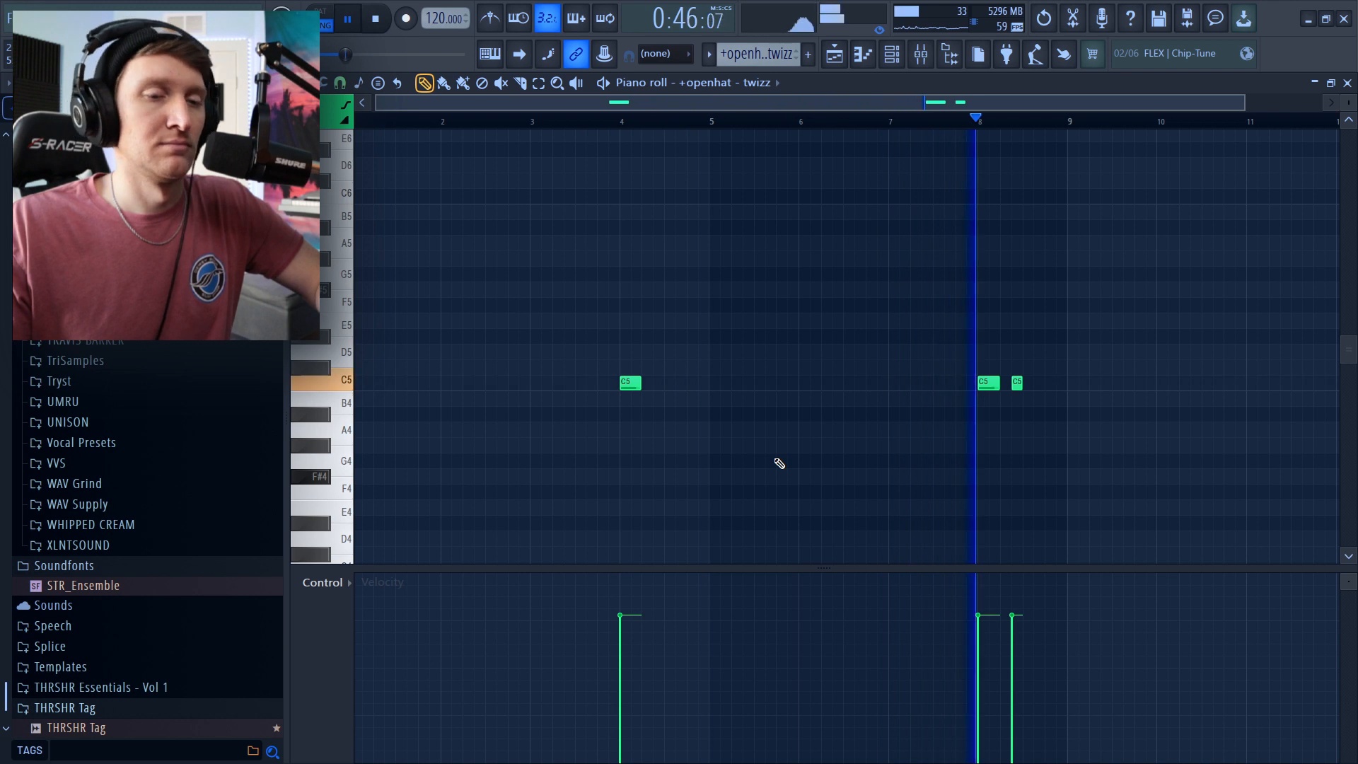
key("space")
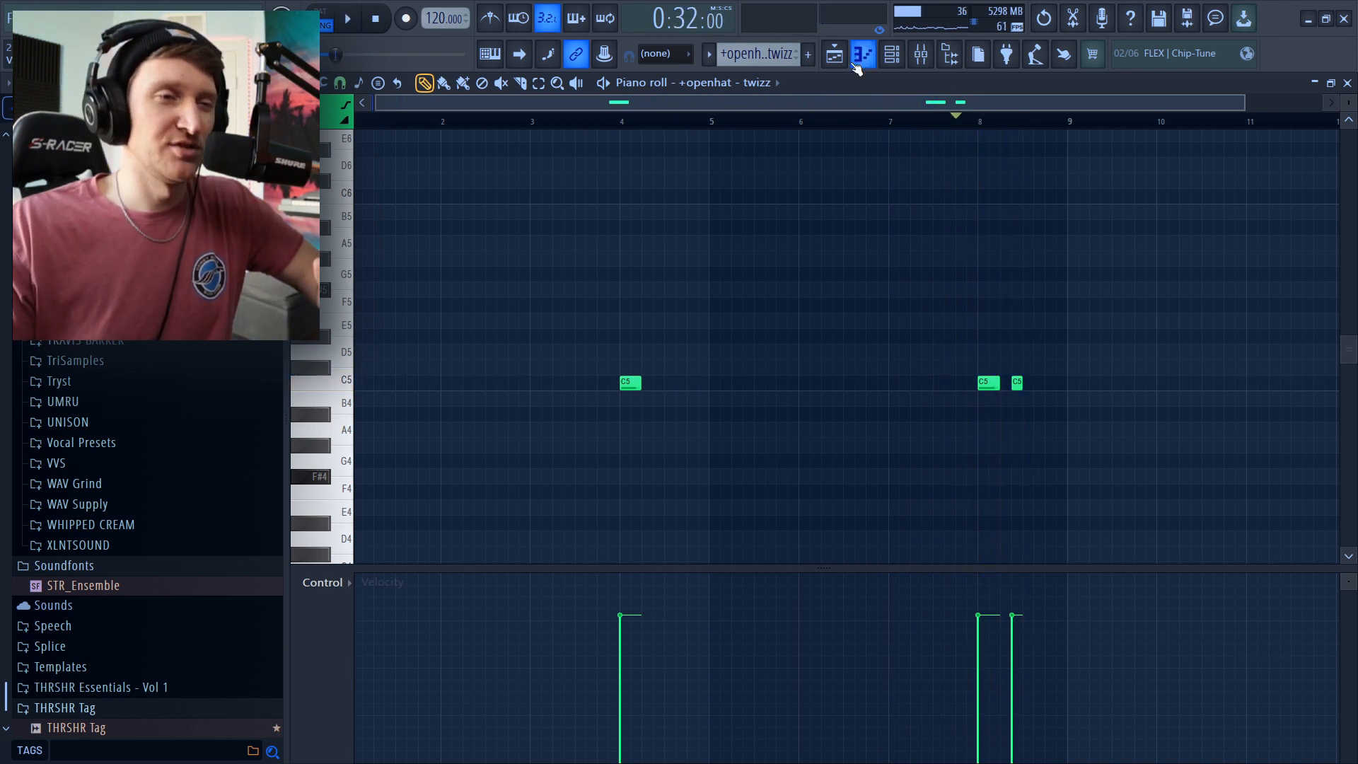
left_click(849, 63)
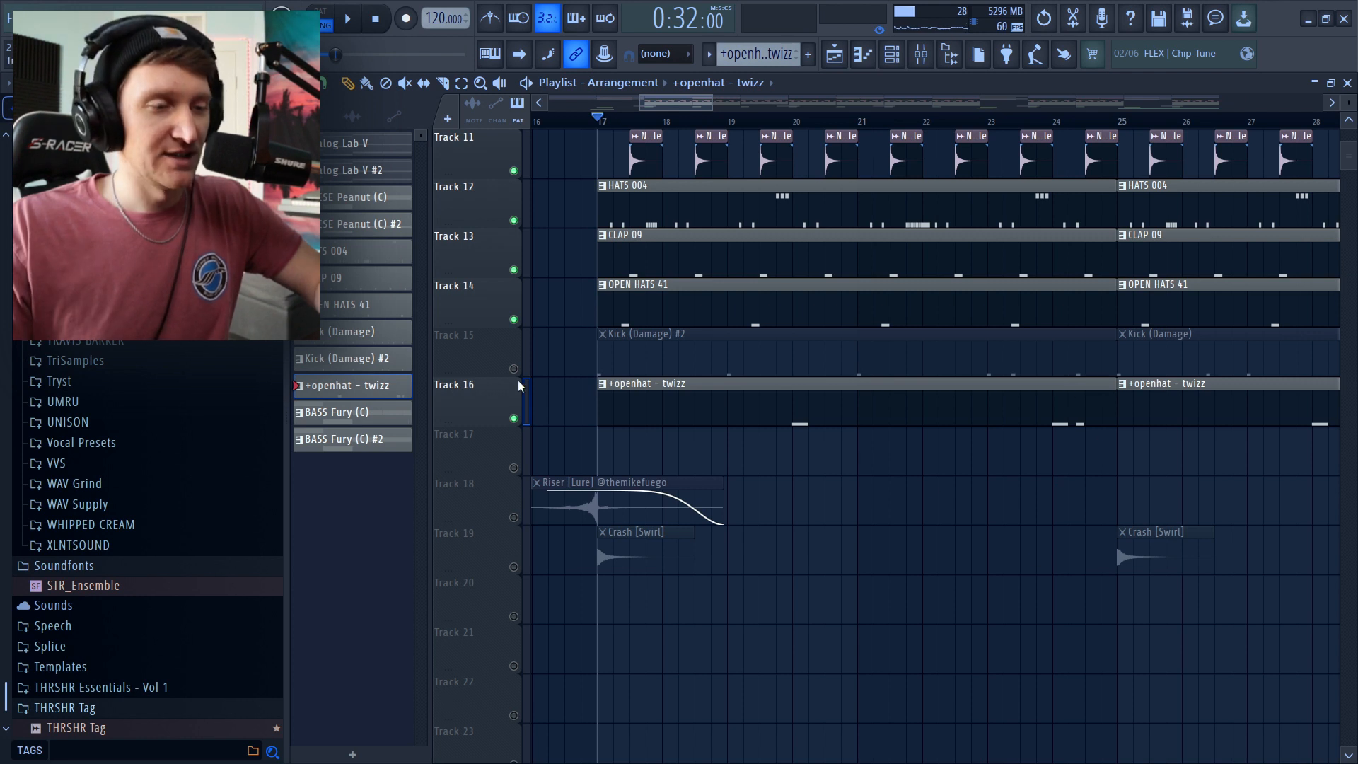
- Unmute the kick on Track 15, play its Kick (Damage) #2 and Kick (Damage) patterns in the piano roll, and return to the playlist
key("F7")
key("space")
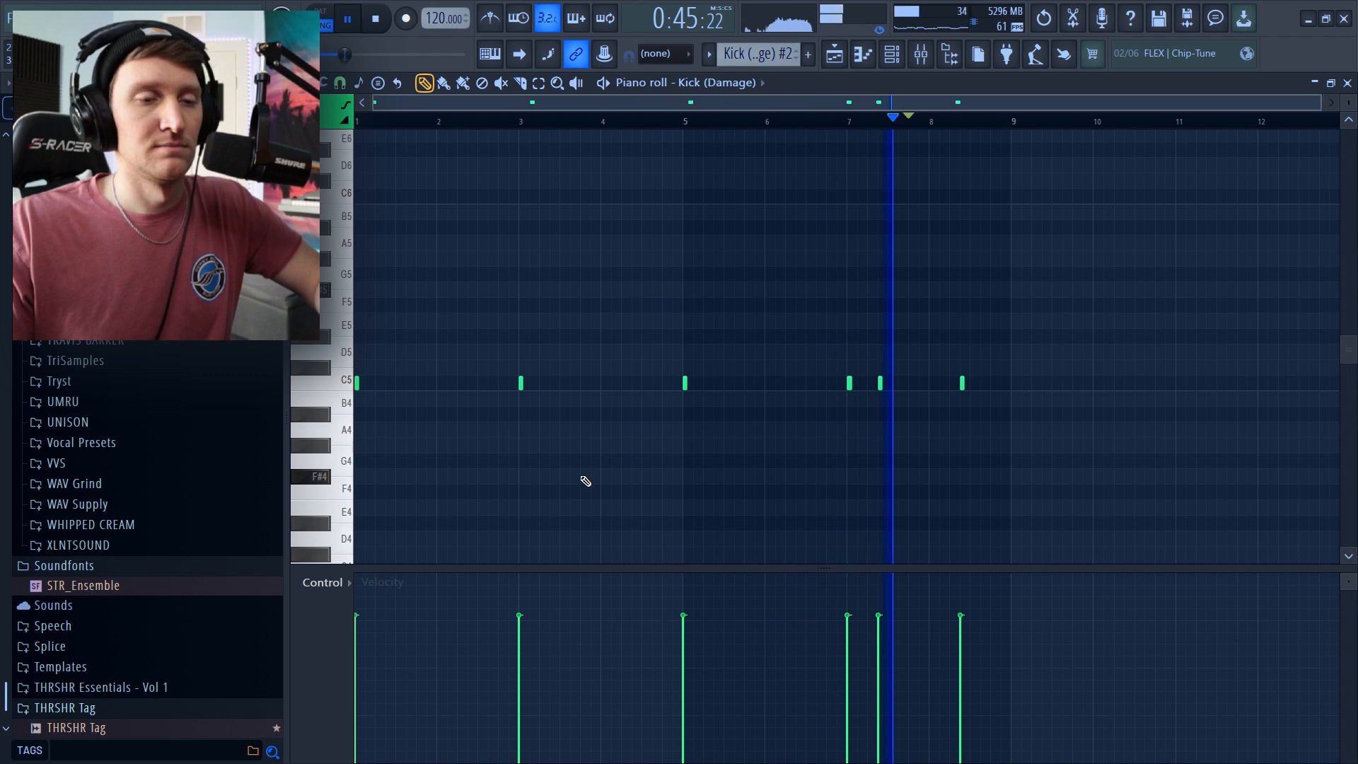
key("space")
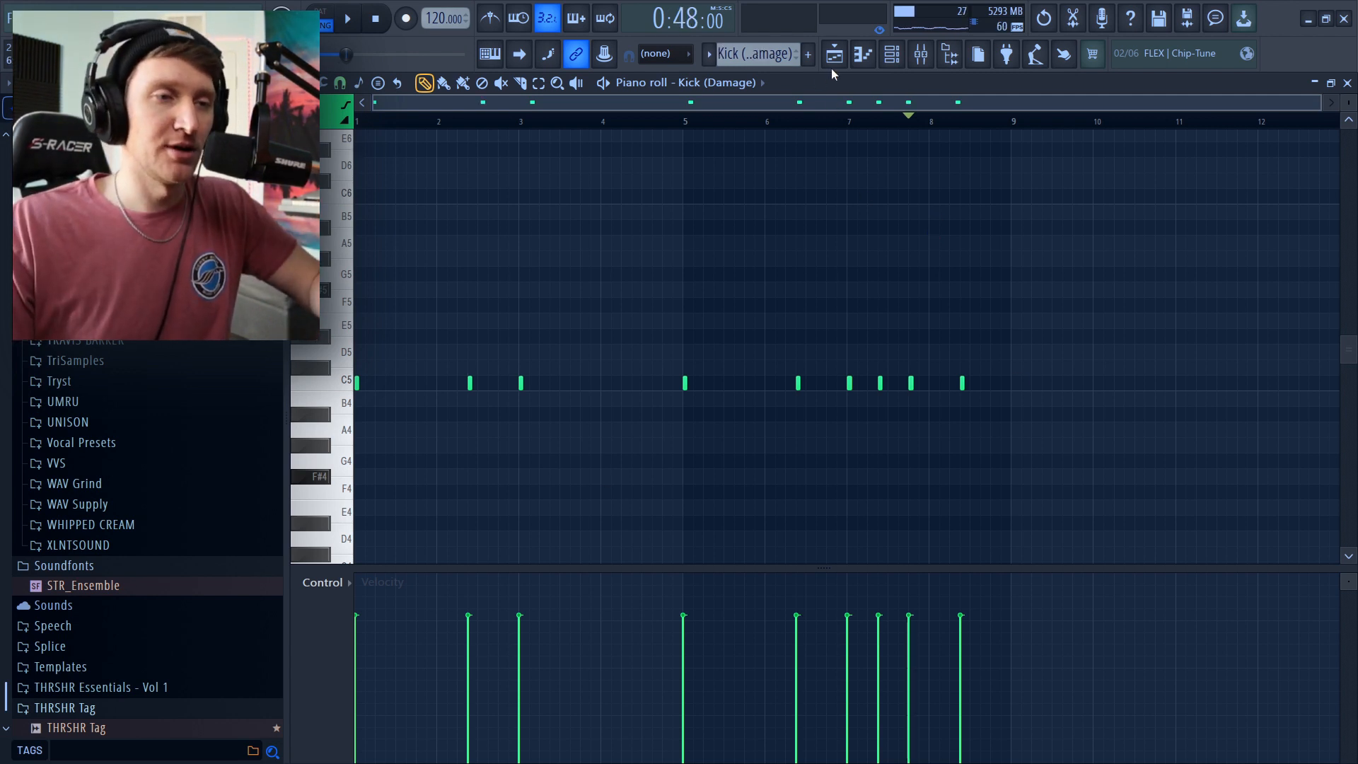
left_click(833, 62)
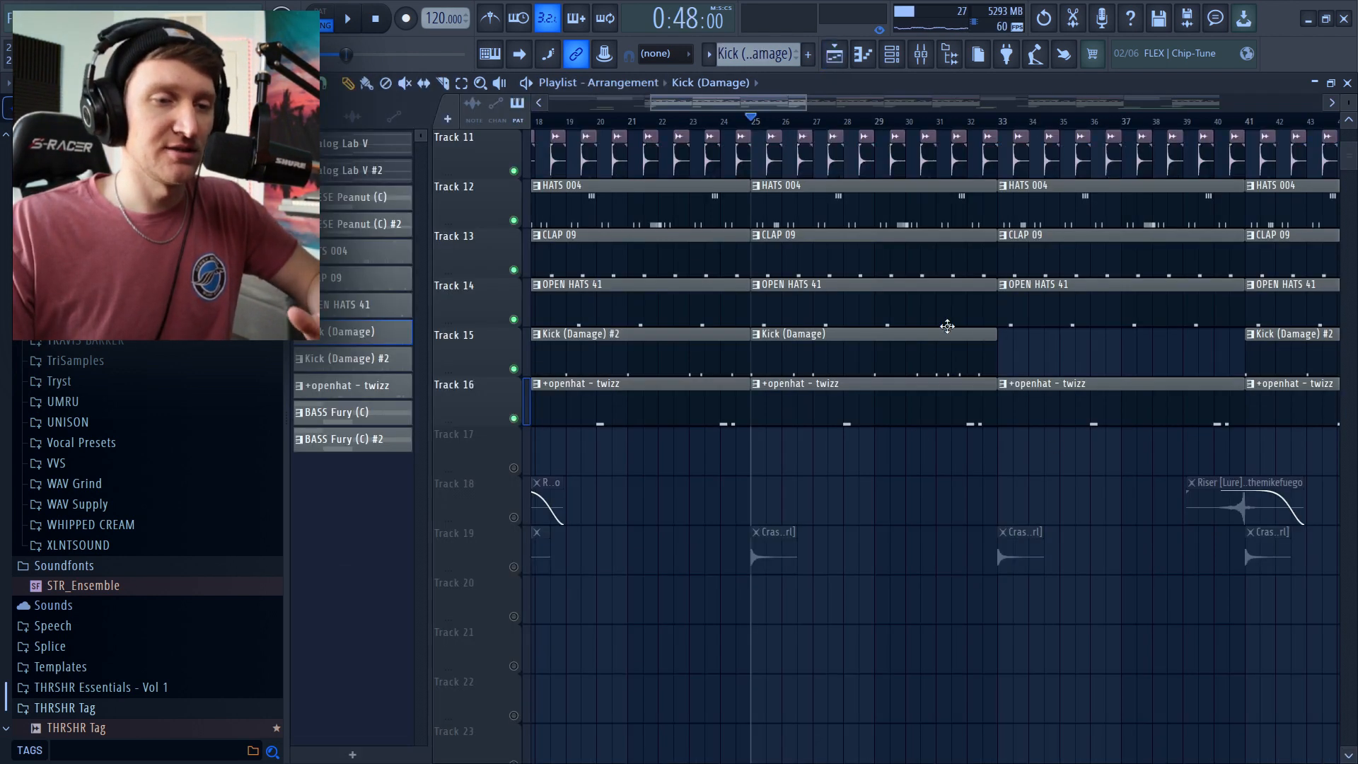
- Set the playback position to bar 25 and audition the Kick (Damage) pattern in the piano roll
left_click_drag(769, 107, 757, 107)
key("F7")
key("space")
- Unmute the Crash [Swirl] on Track 19 and play the arrangement from bar 17
scroll(889, 354, "down", 1)
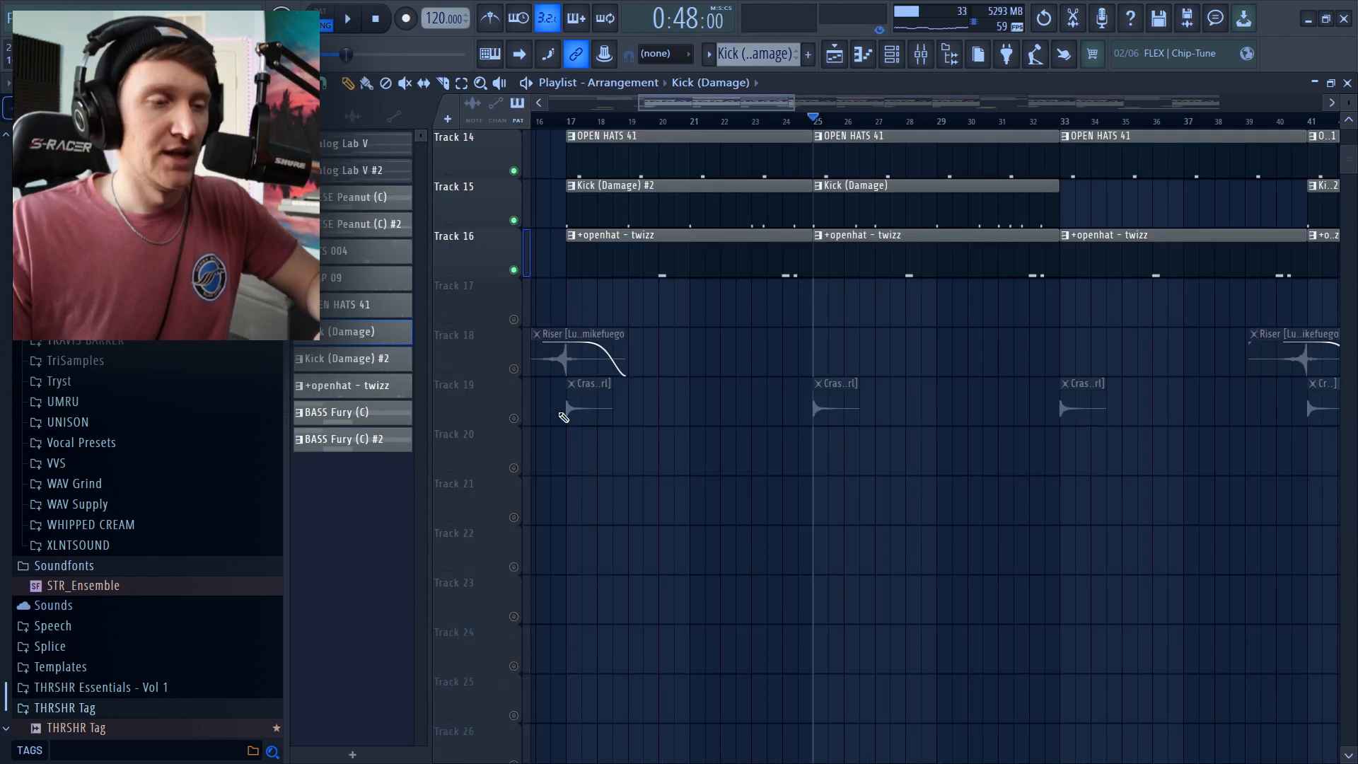
left_click(514, 419)
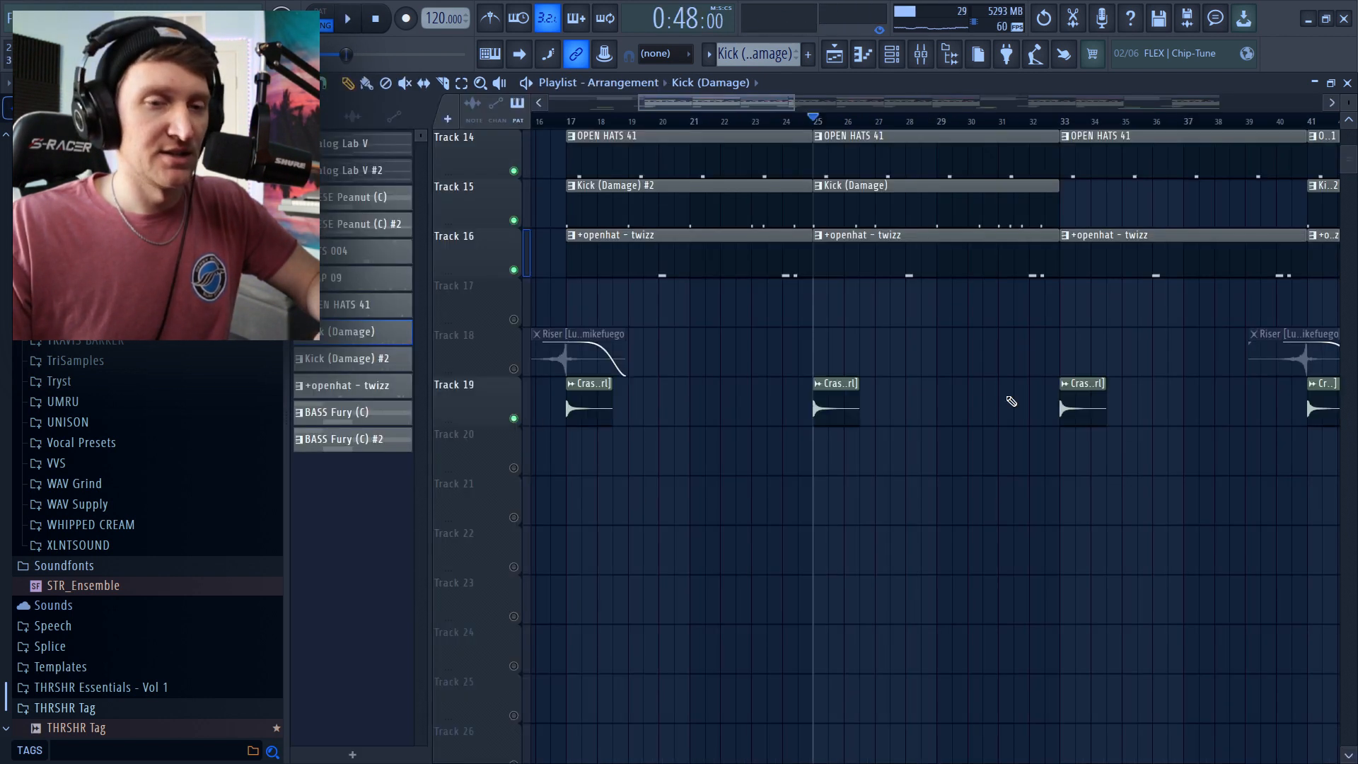
left_click(578, 126)
key("space")
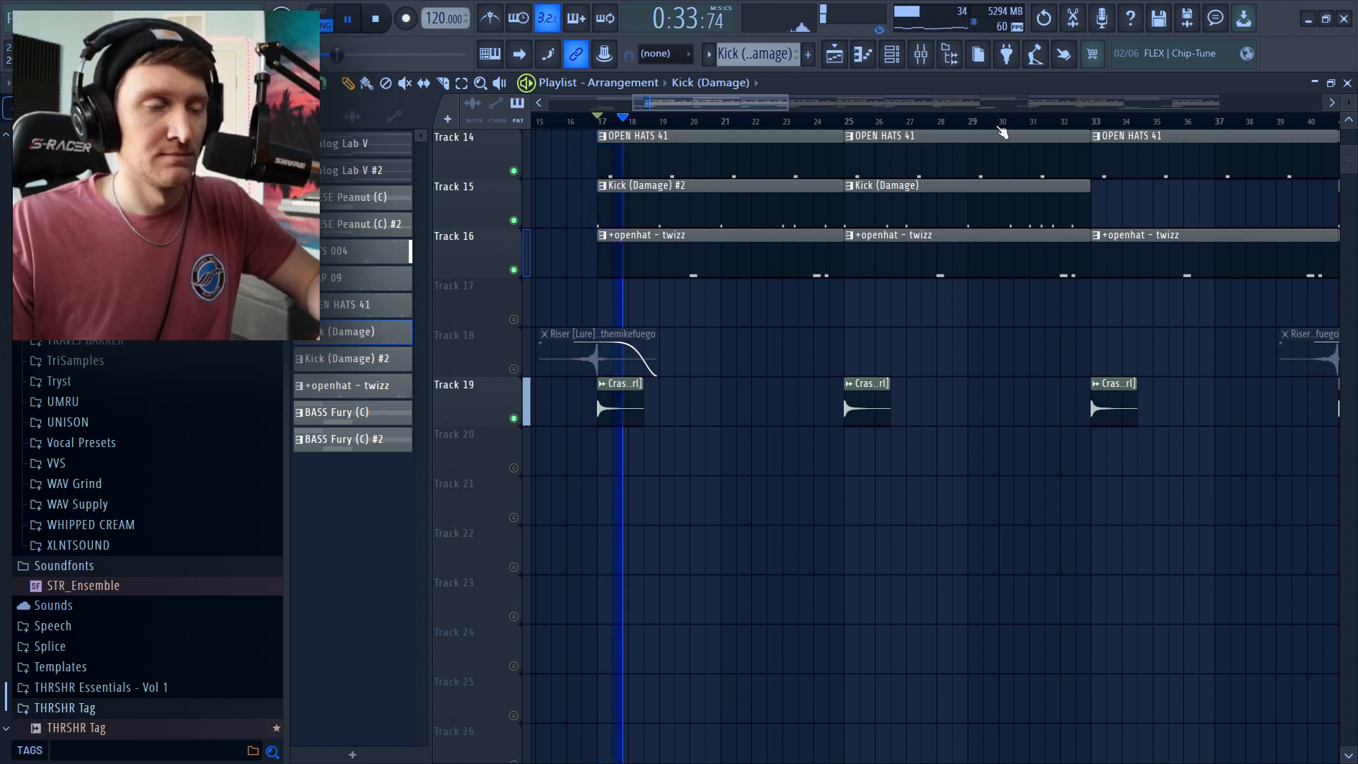
- Solo BASS Fury (C) on Track 17, open its notes, inspect the short D5 slide note near the end, and play it
scroll(1003, 133, "up", 3)
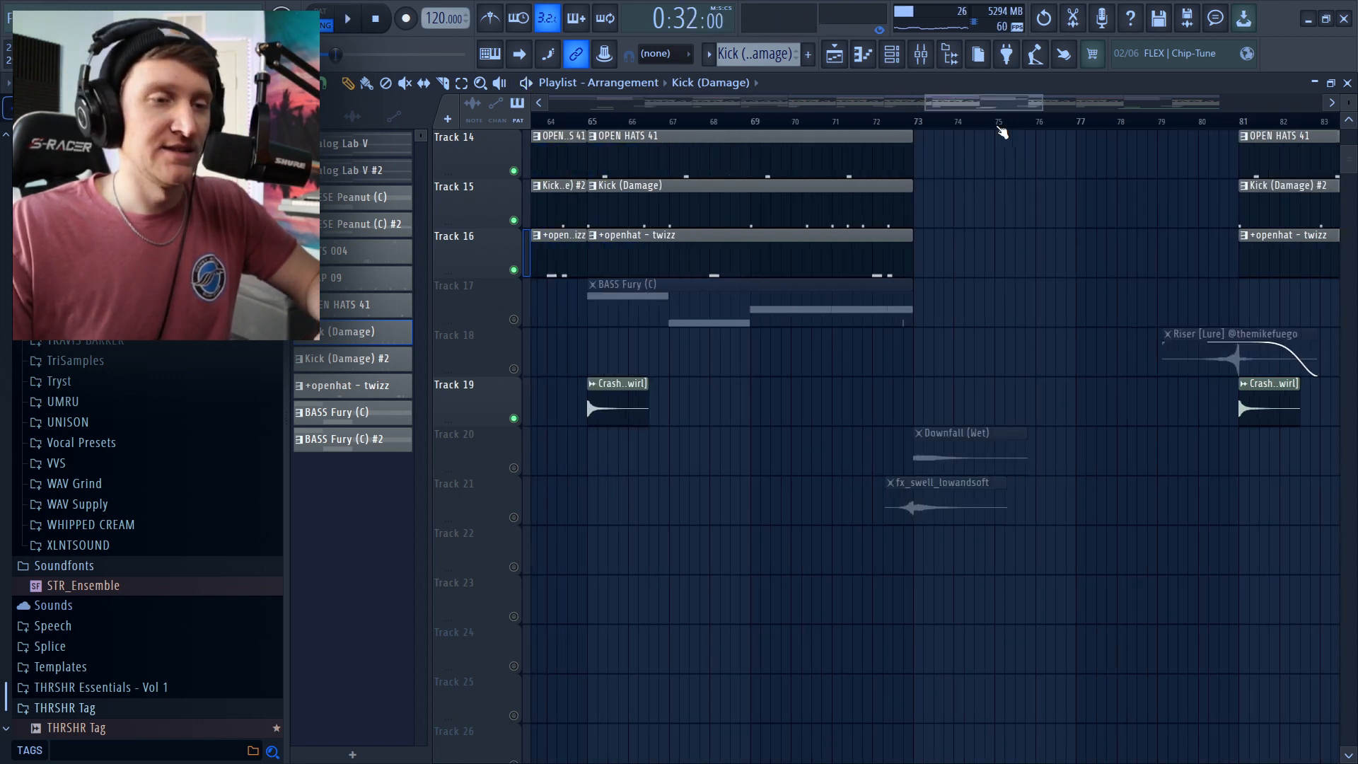
scroll(613, 131, "up", 1)
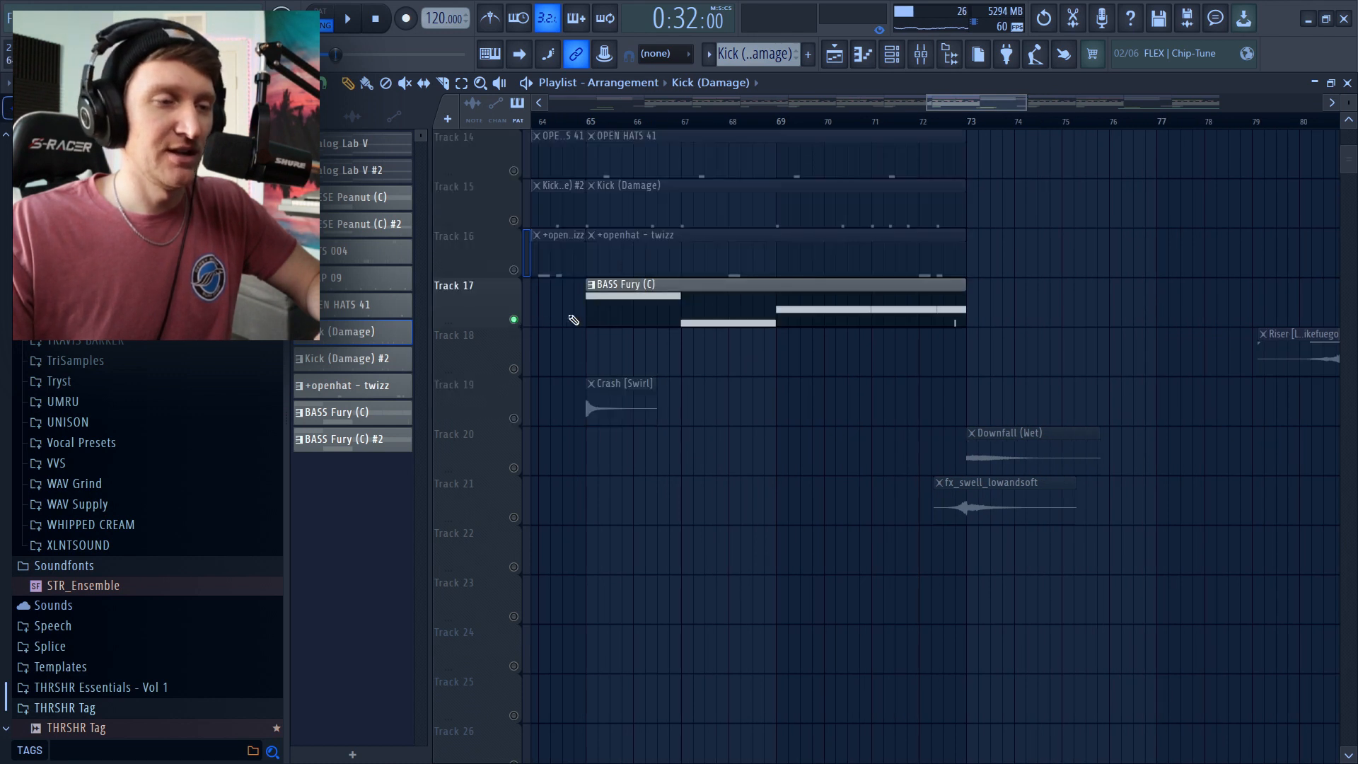
double_click(598, 300)
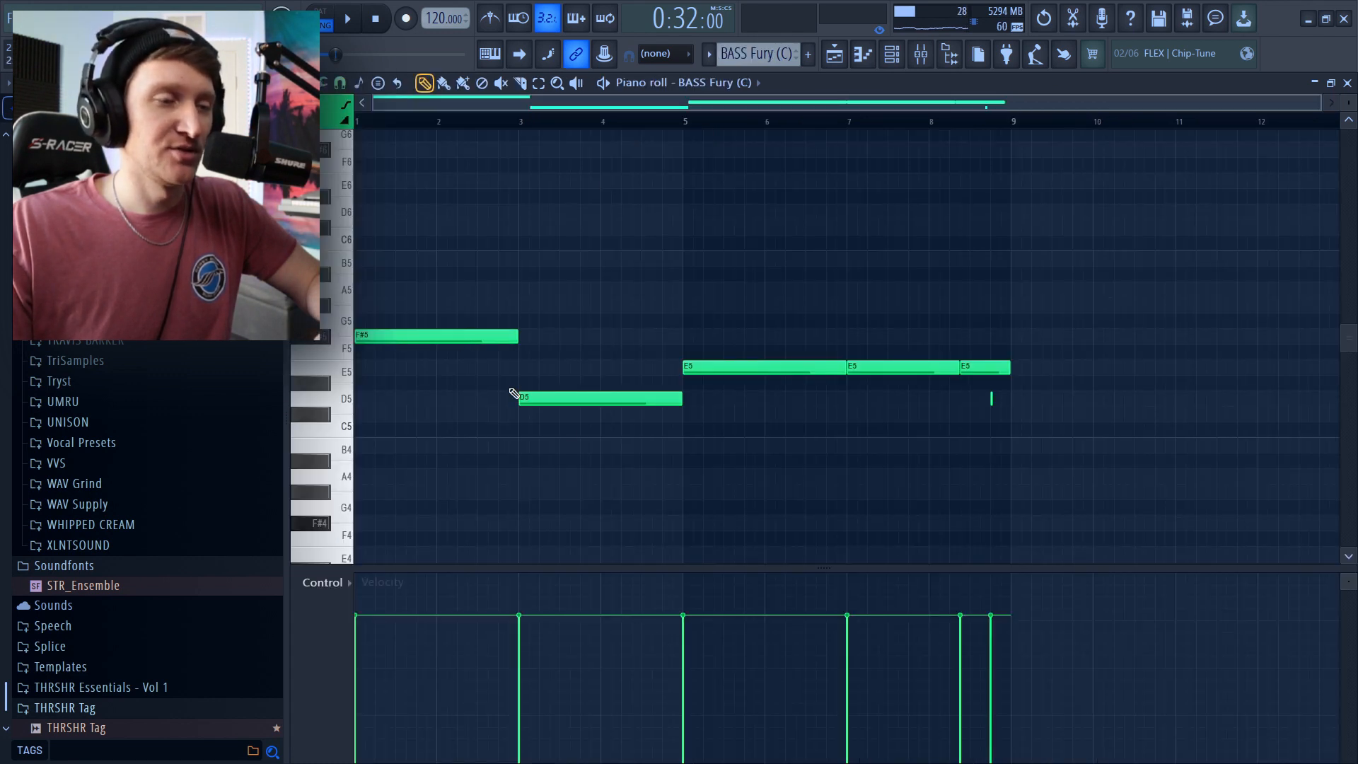
scroll(1019, 122, "up", 10)
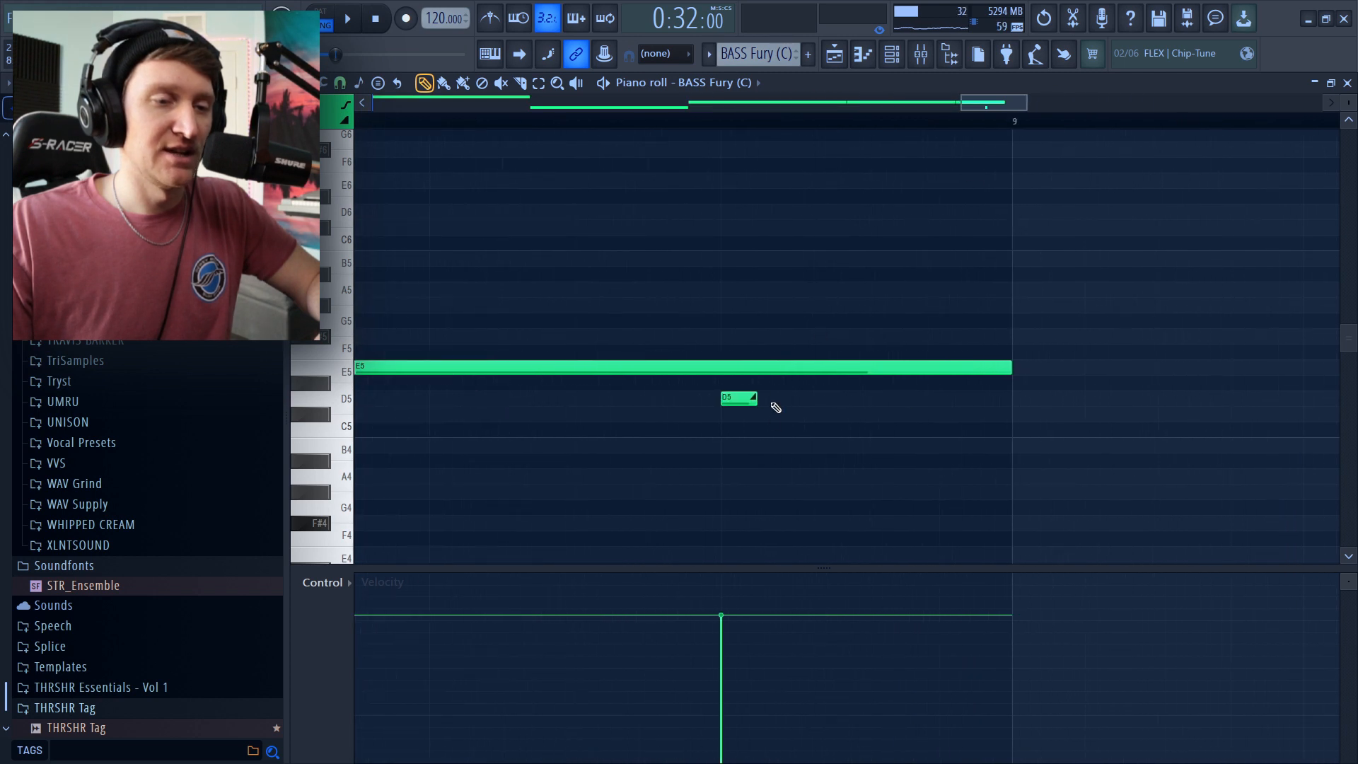
scroll(809, 127, "down", 8)
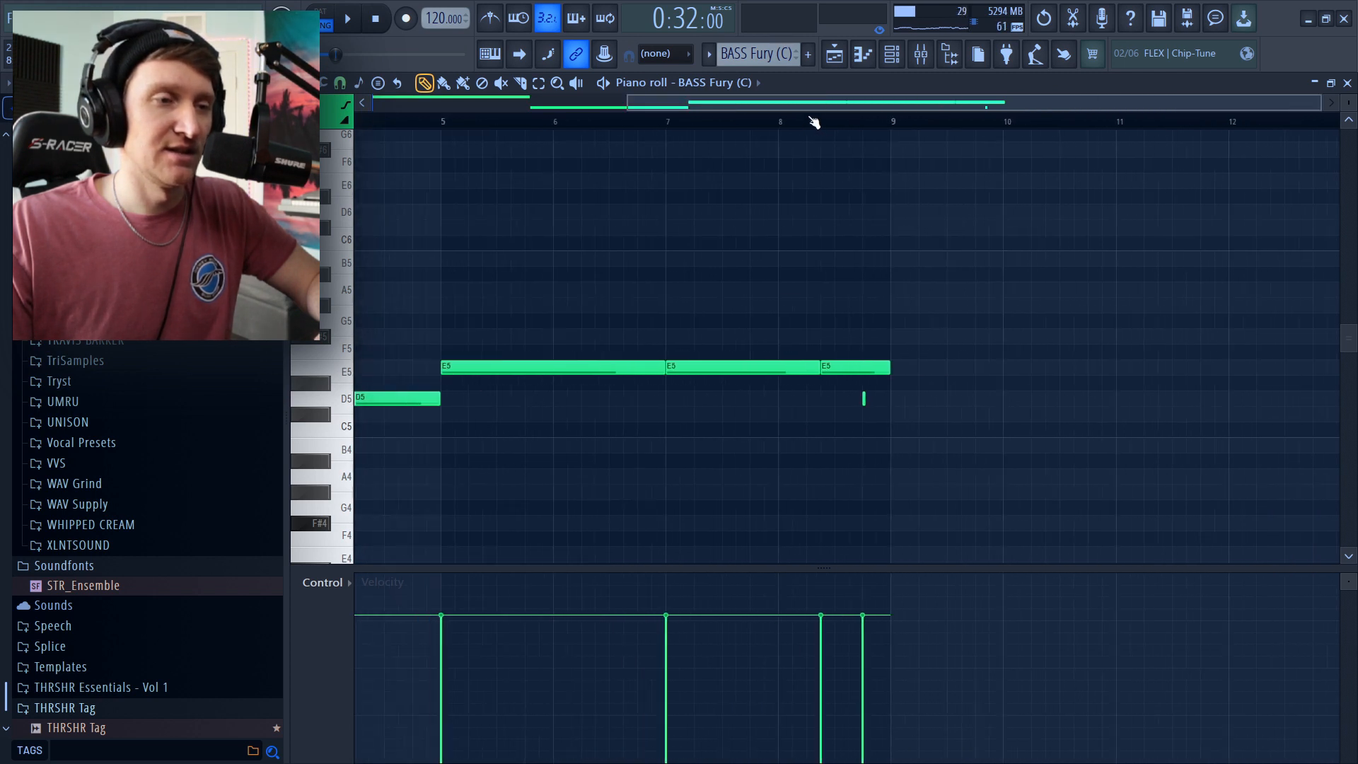
key("space")
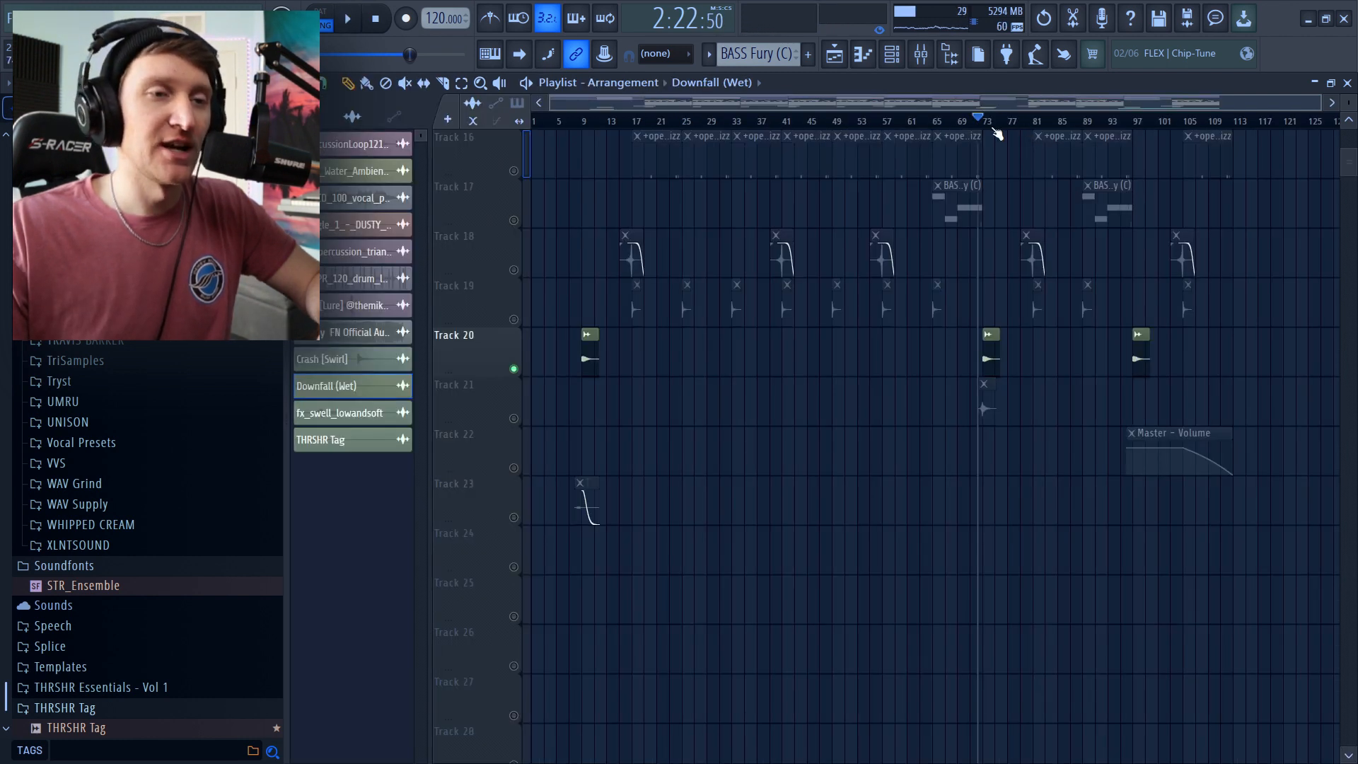
- Play the Downfall (Wet) effect on Track 20 from bar 73, then unmute fx_swell_lowandsoft on Track 21 and play both together
scroll(997, 134, "up", 6)
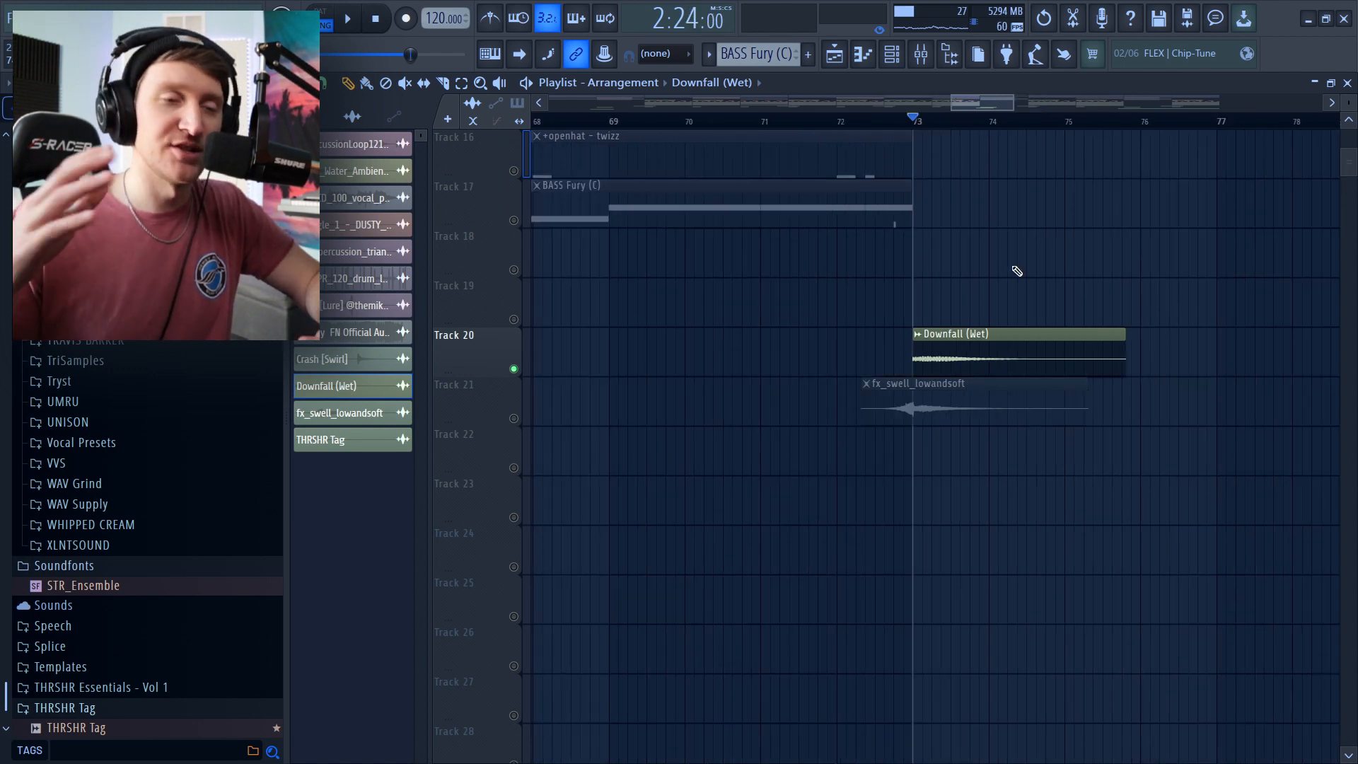
key("space")
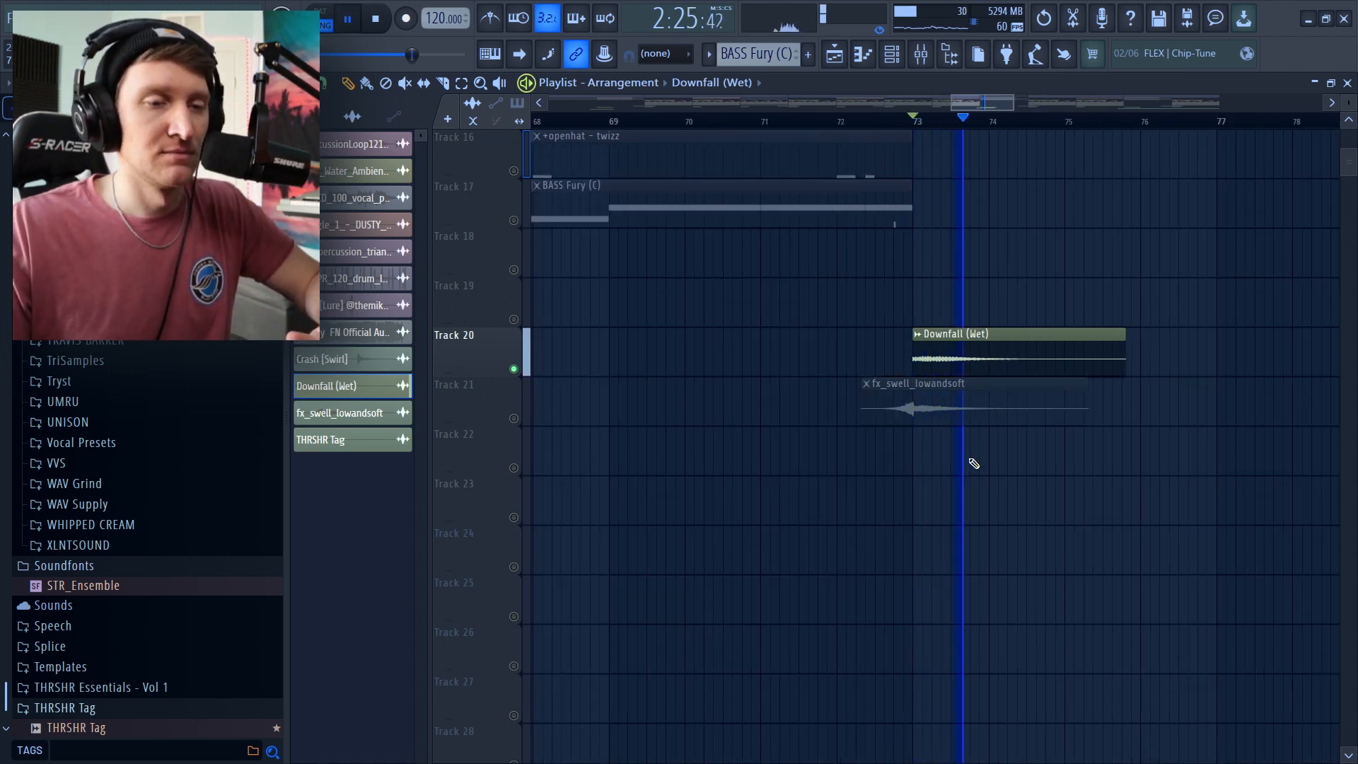
key("space")
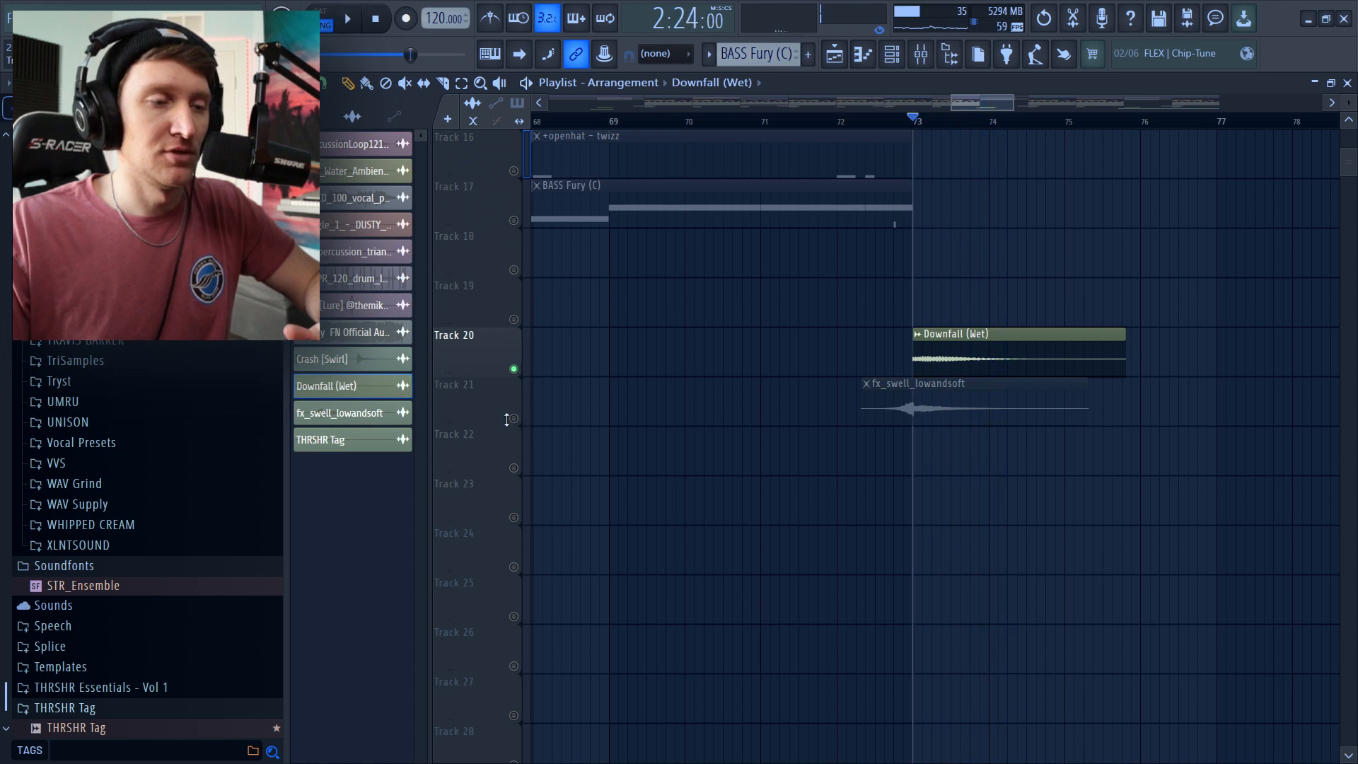
left_click(513, 418)
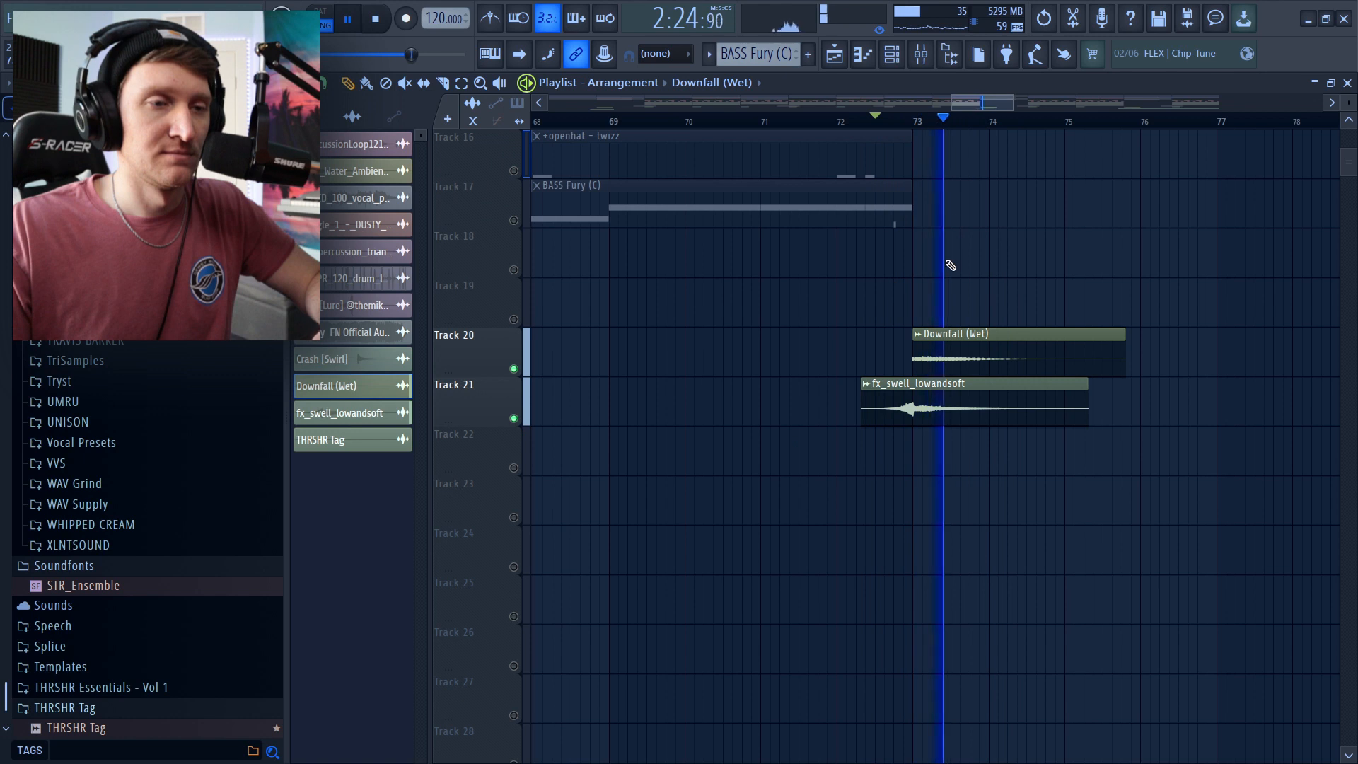
- Open the first Analog Lab V pattern on Track 1 in the piano roll and examine its chord notes from D3 up to A4
scroll(939, 124, "down", 4)
scroll(940, 129, "down", 5)
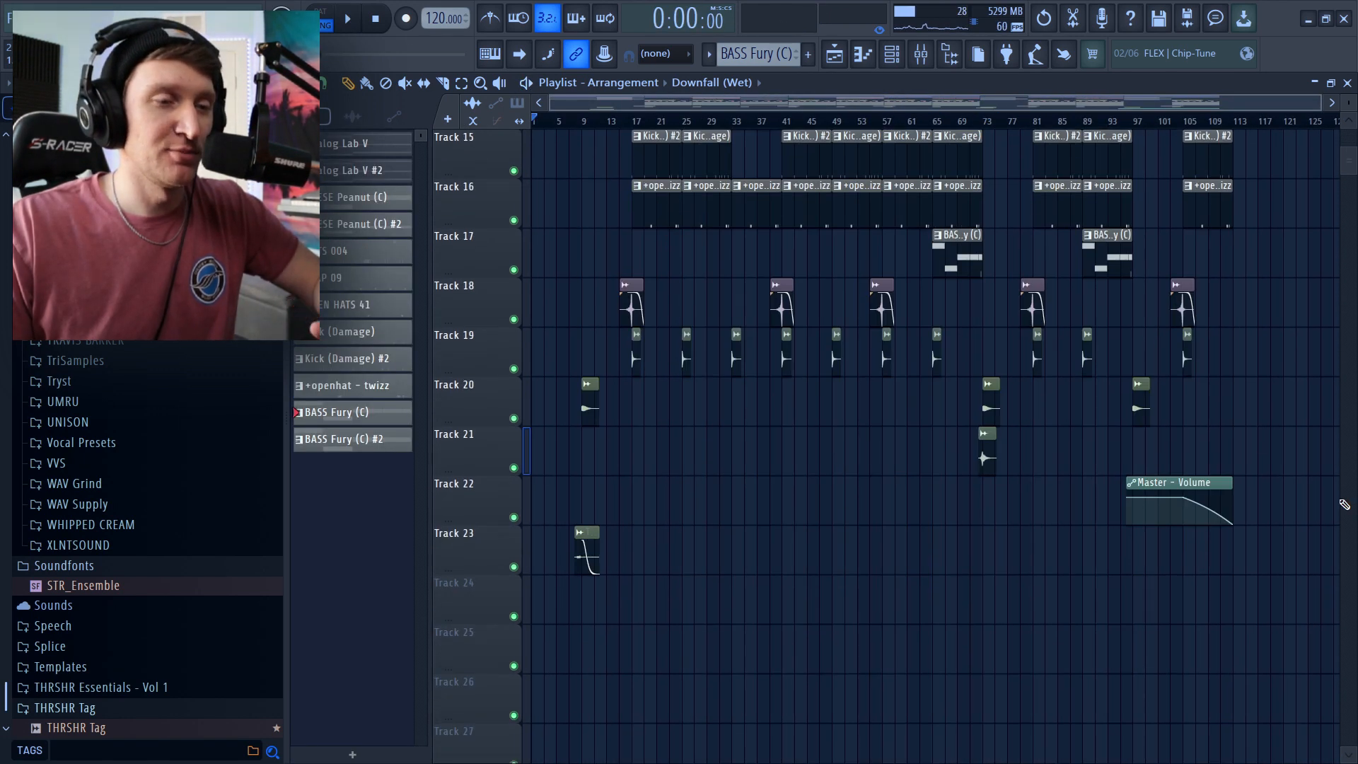
scroll(1125, 206, "up", 10)
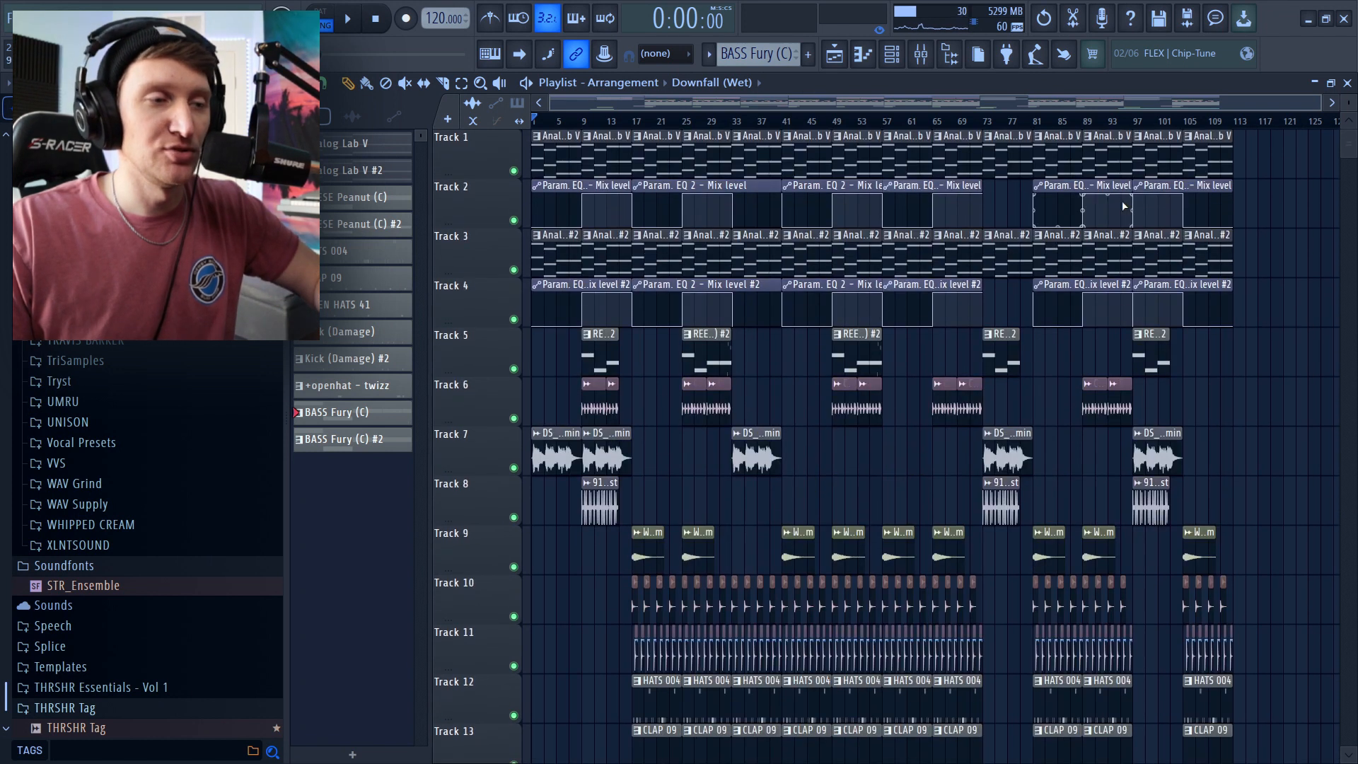
double_click(557, 168)
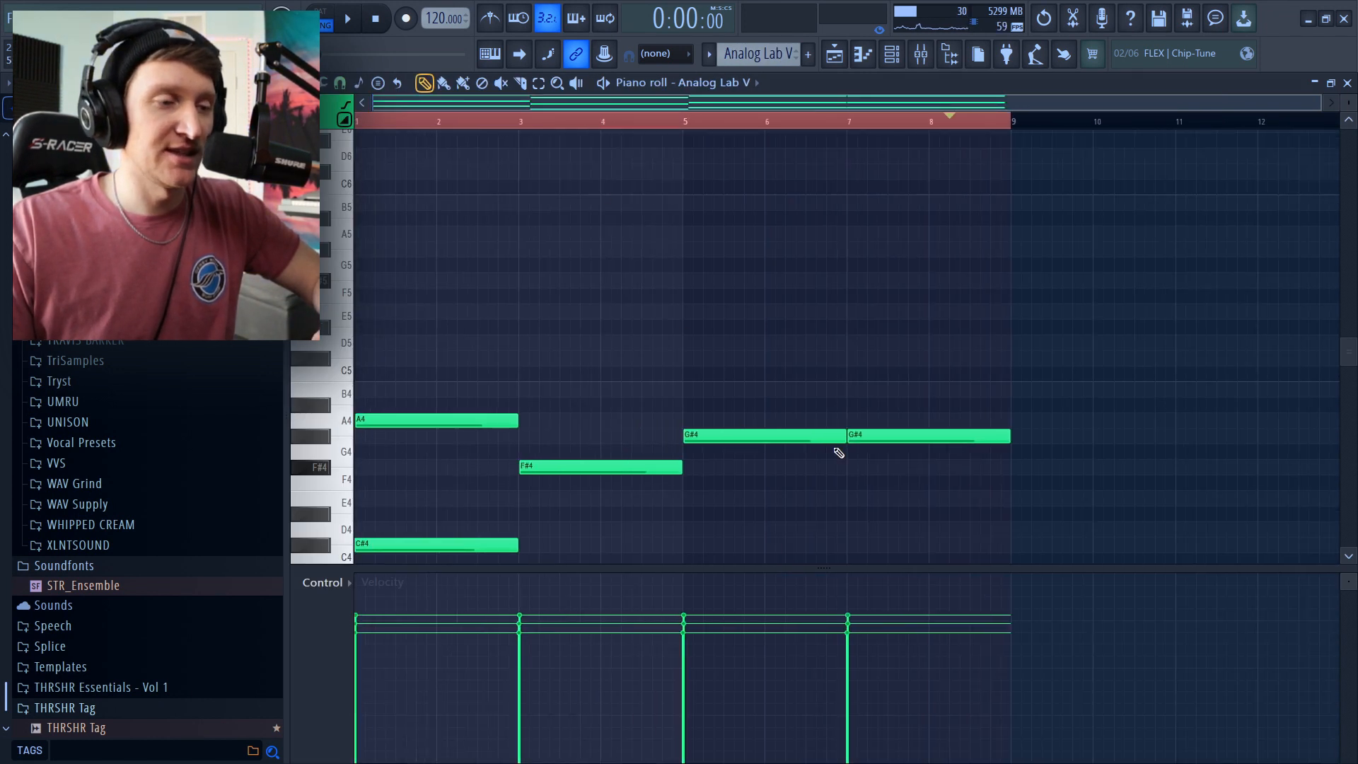
scroll(839, 453, "down", 6)
scroll(955, 403, "up", 2)
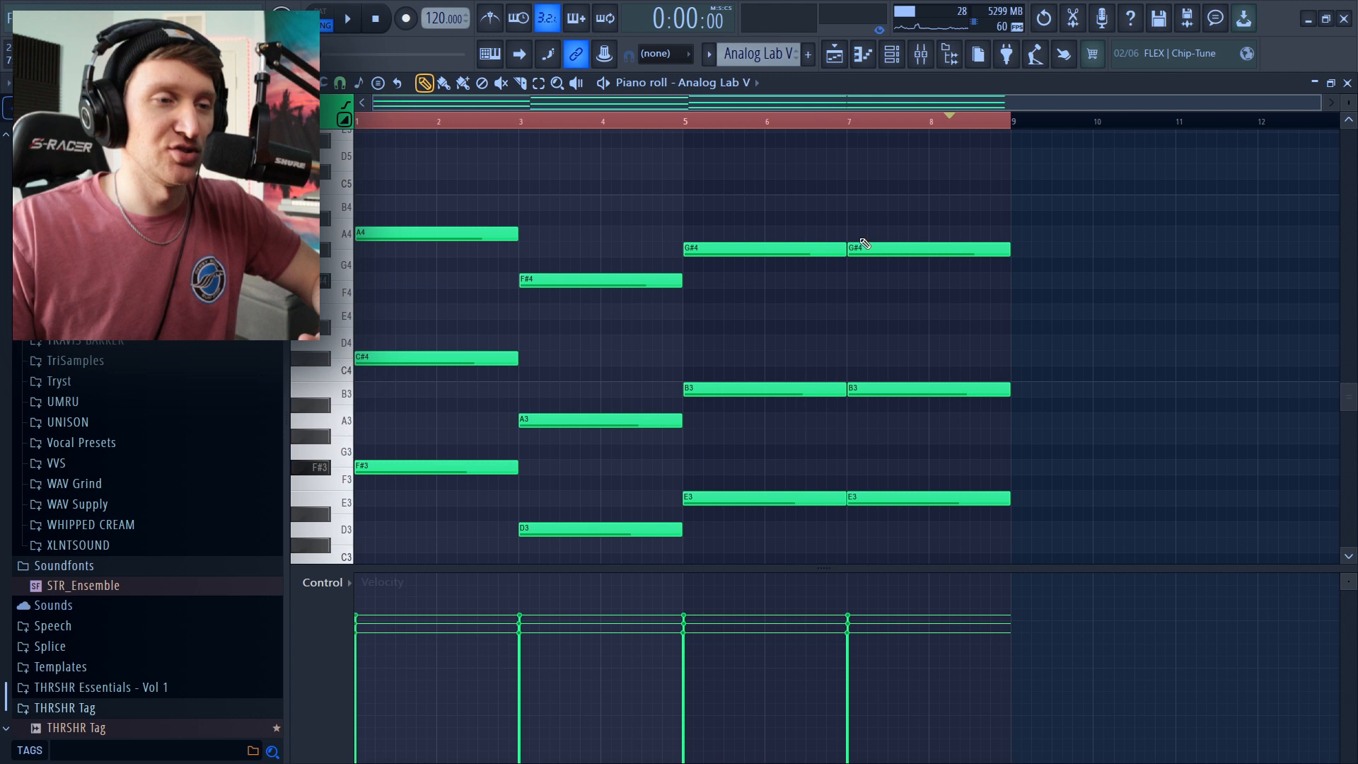
scroll(678, 493, "down", 2)
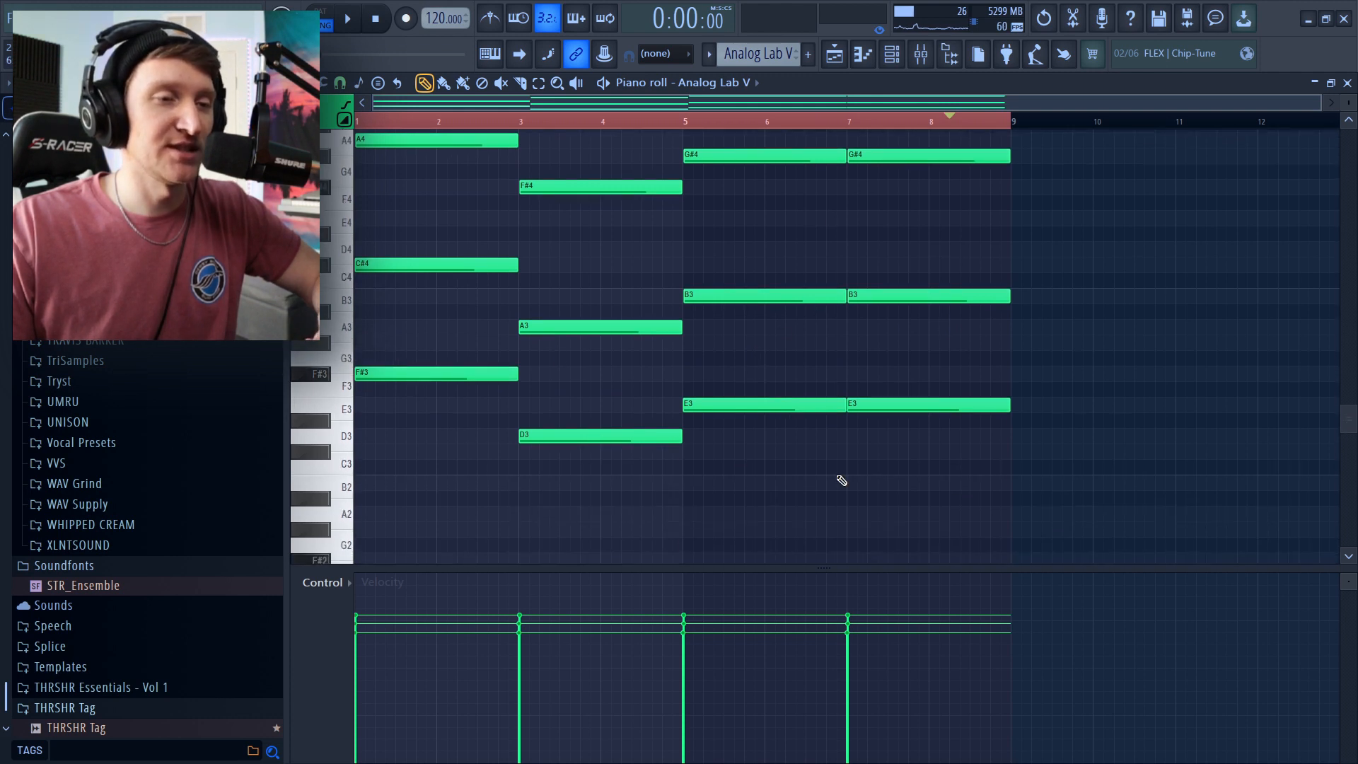
scroll(969, 404, "up", 2)
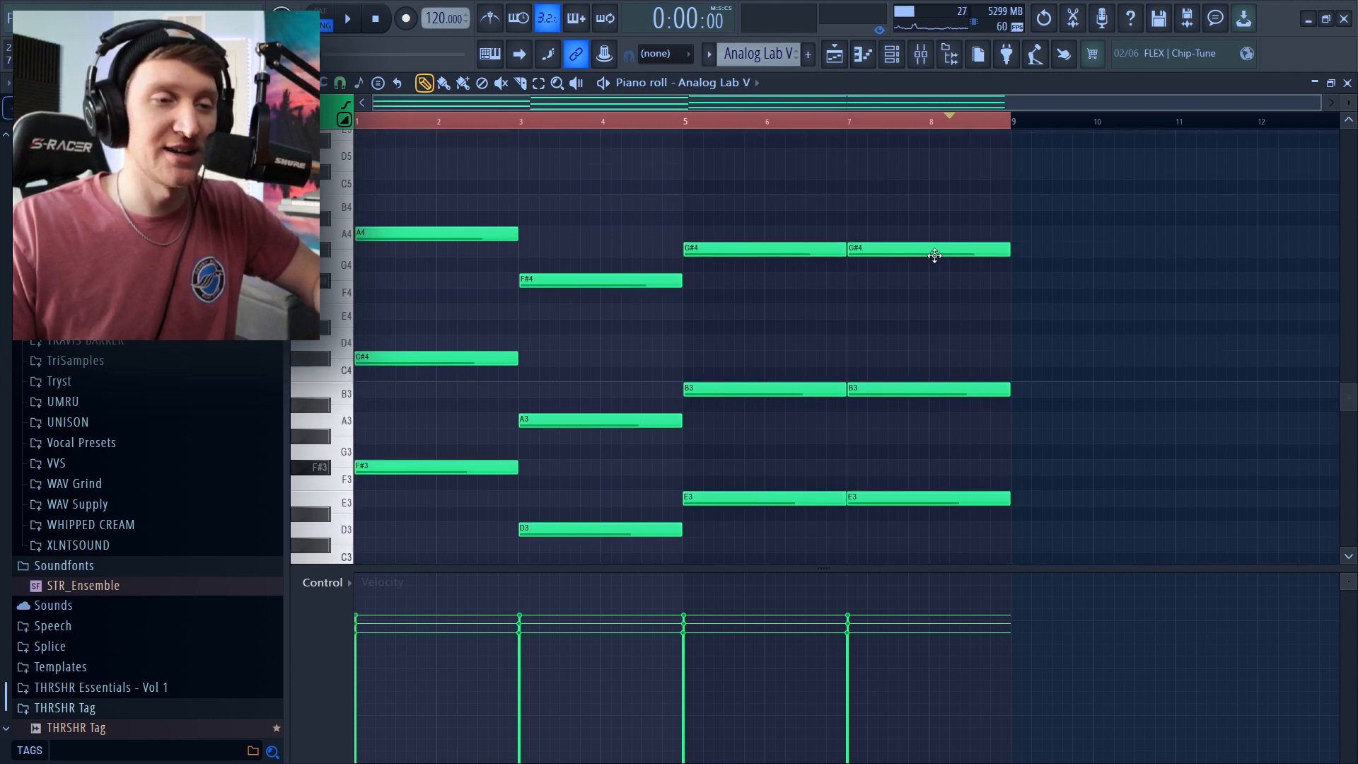